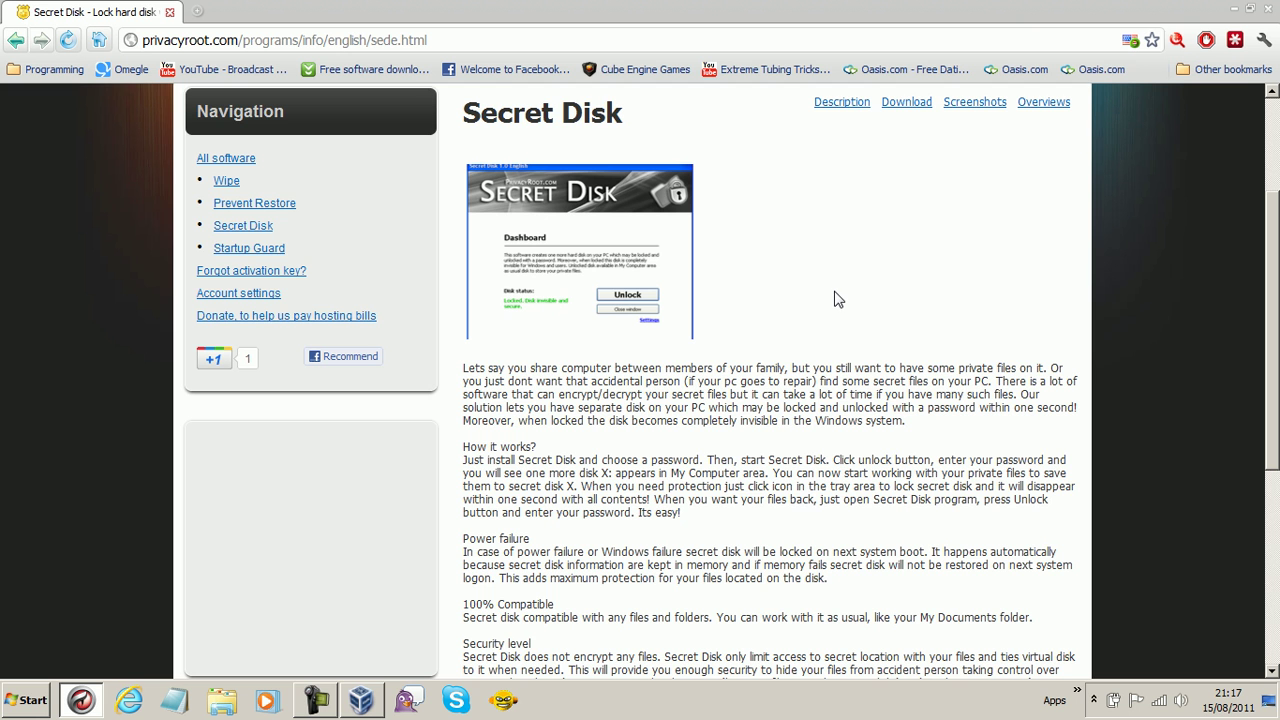
- Read through the Secret Disk product description on the privacyroot.com page
scroll(606, 460, "down", 3)
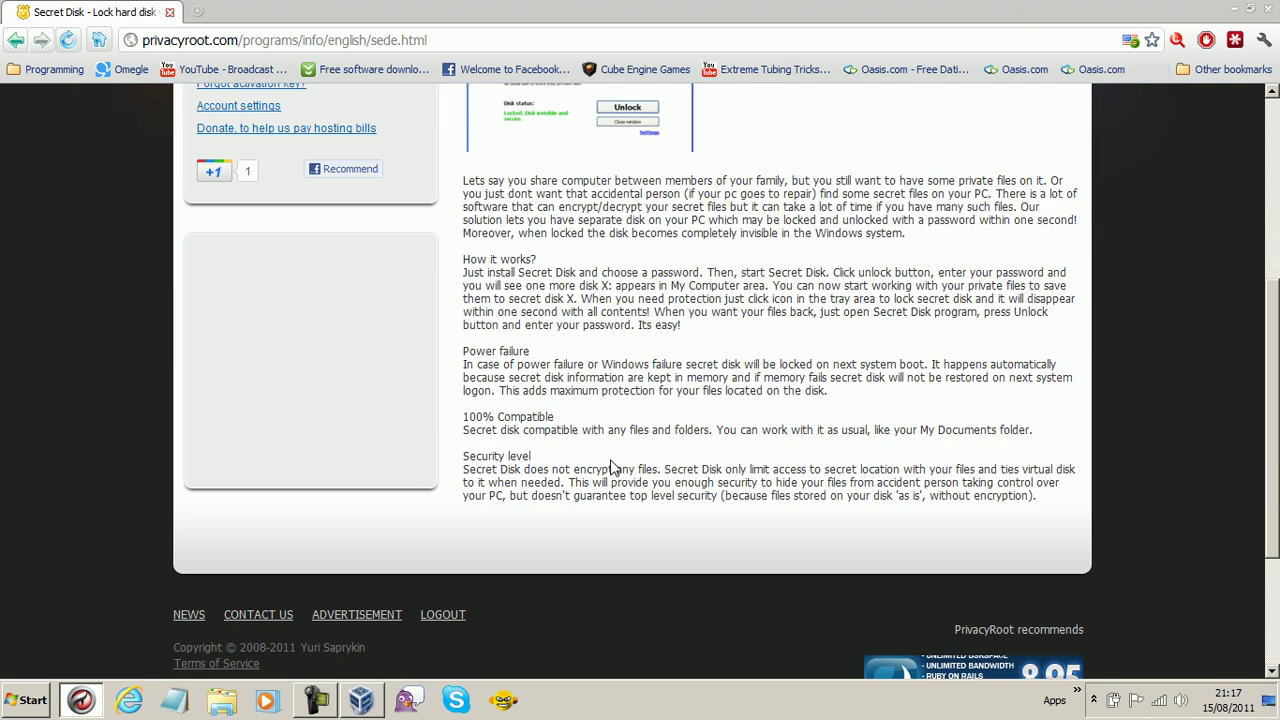
scroll(608, 464, "up", 3)
scroll(610, 465, "down", 3)
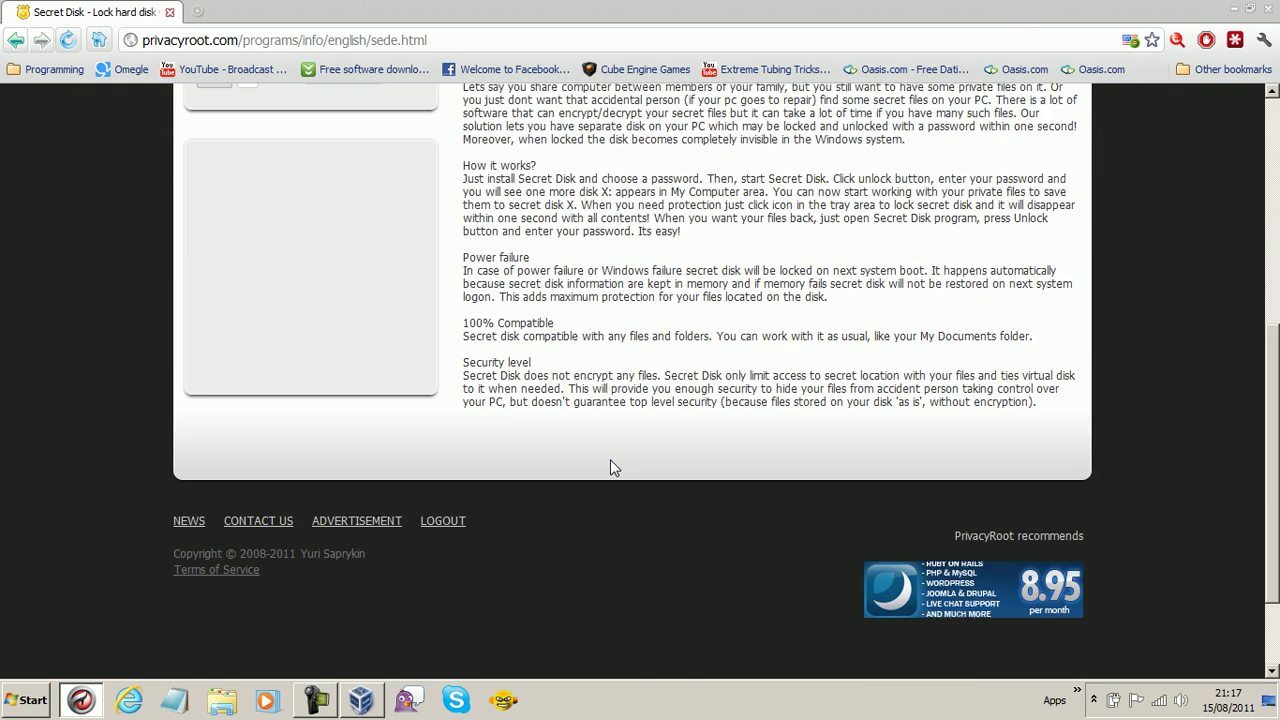
scroll(610, 462, "up", 5)
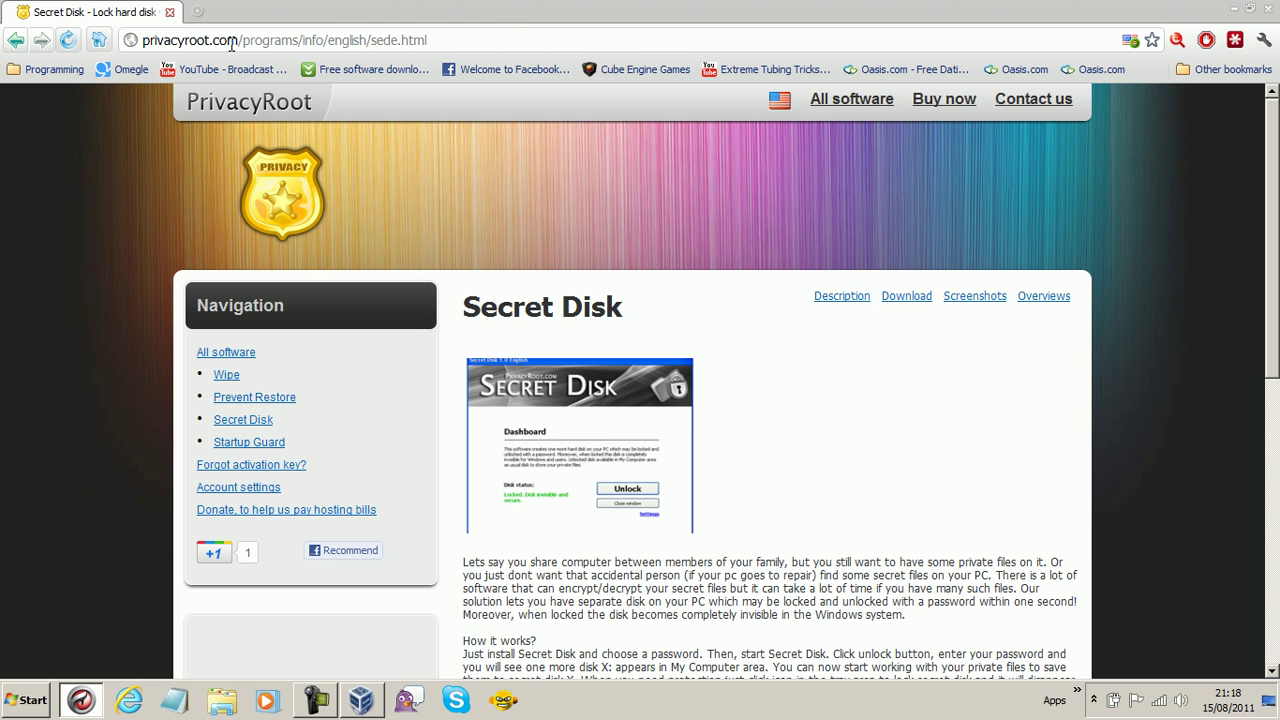
scroll(645, 285, "down", 5)
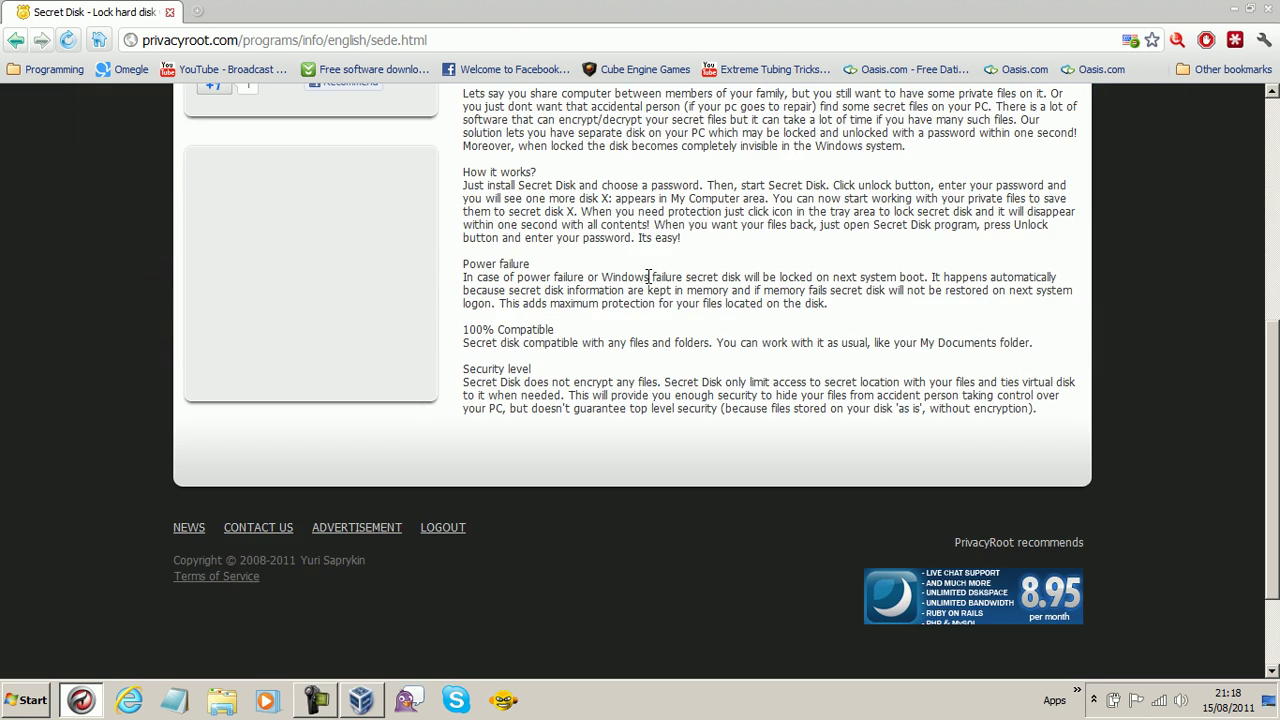
scroll(648, 288, "up", 5)
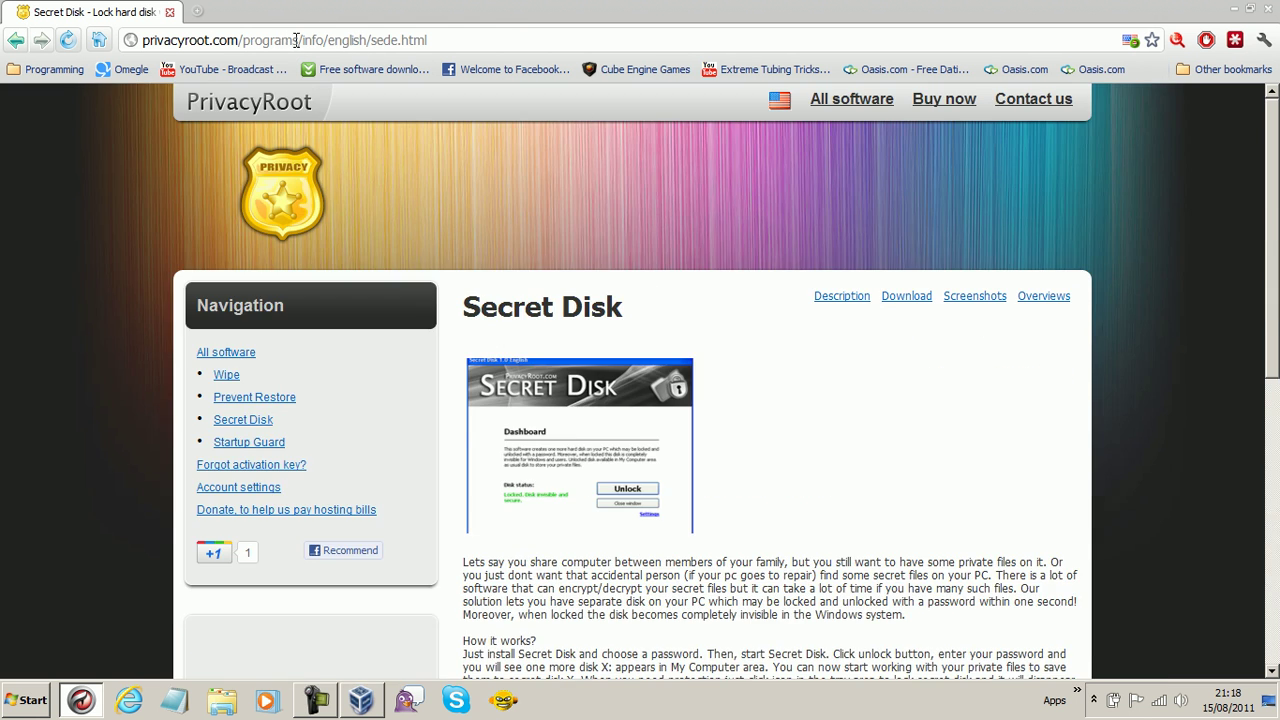
scroll(720, 257, "down", 2)
scroll(777, 432, "down", 1)
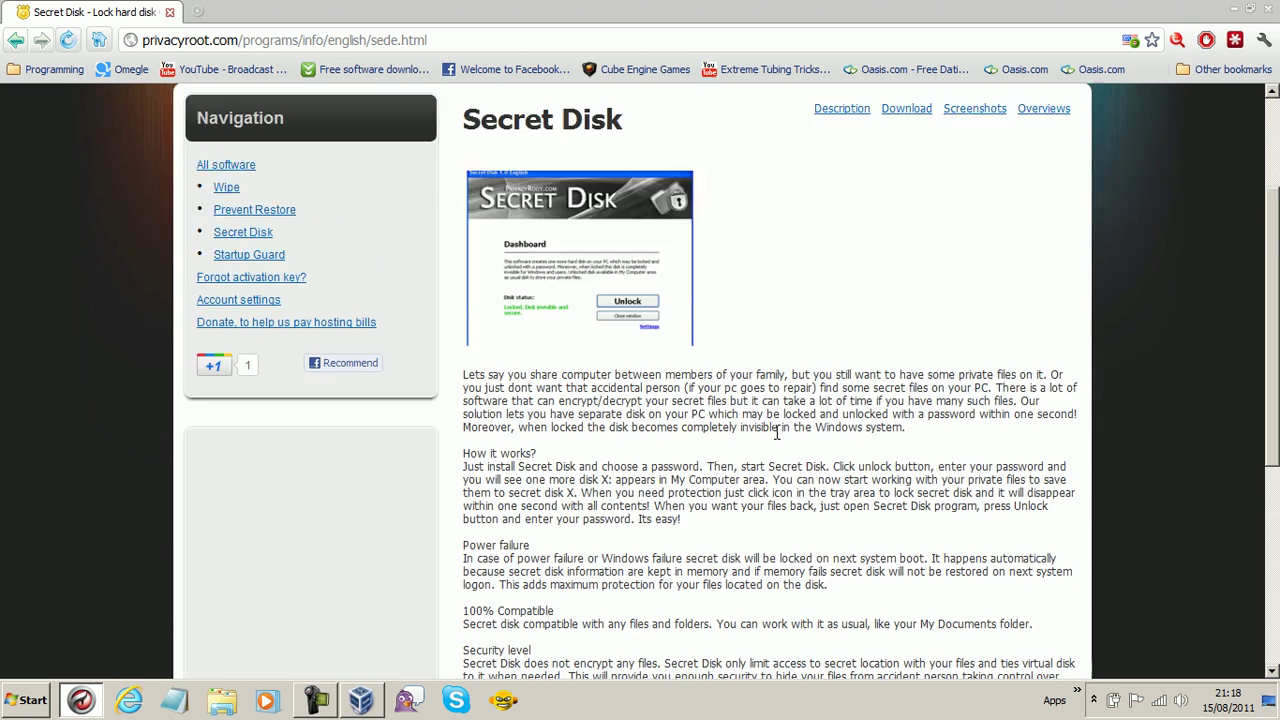
scroll(777, 432, "up", 2)
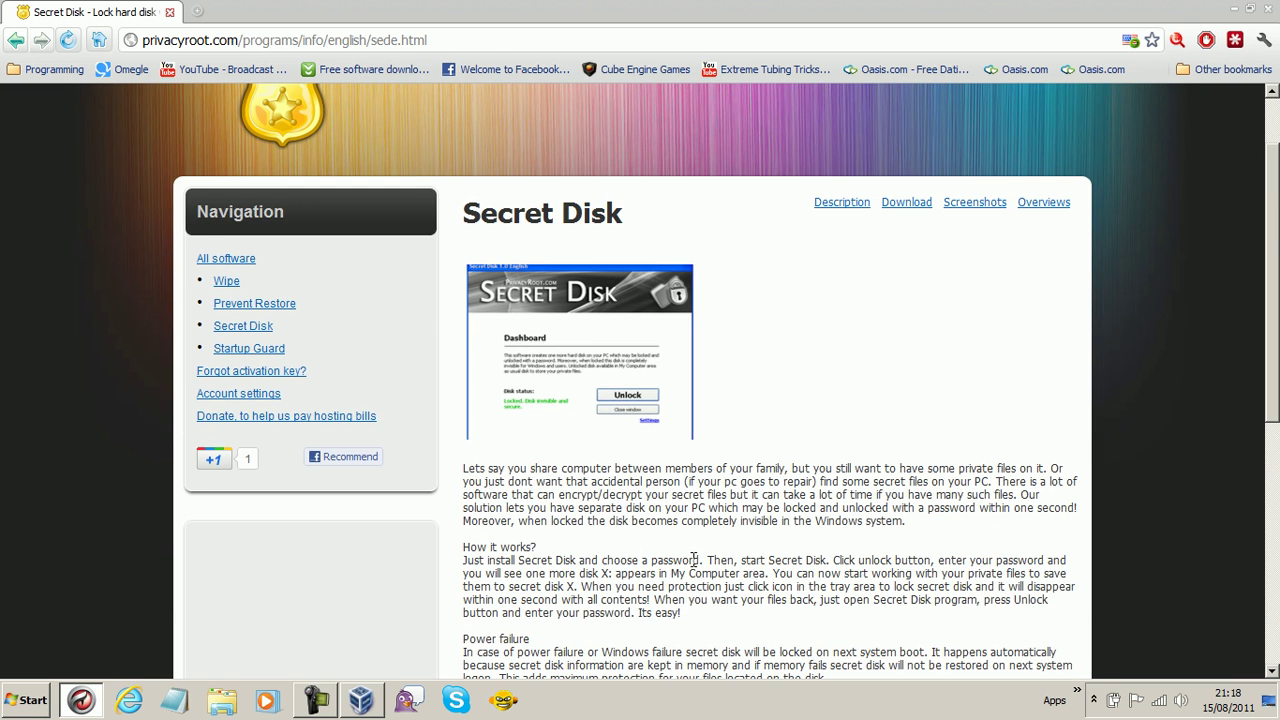
left_click_drag(465, 468, 858, 478)
left_click(858, 474)
scroll(884, 443, "down", 1)
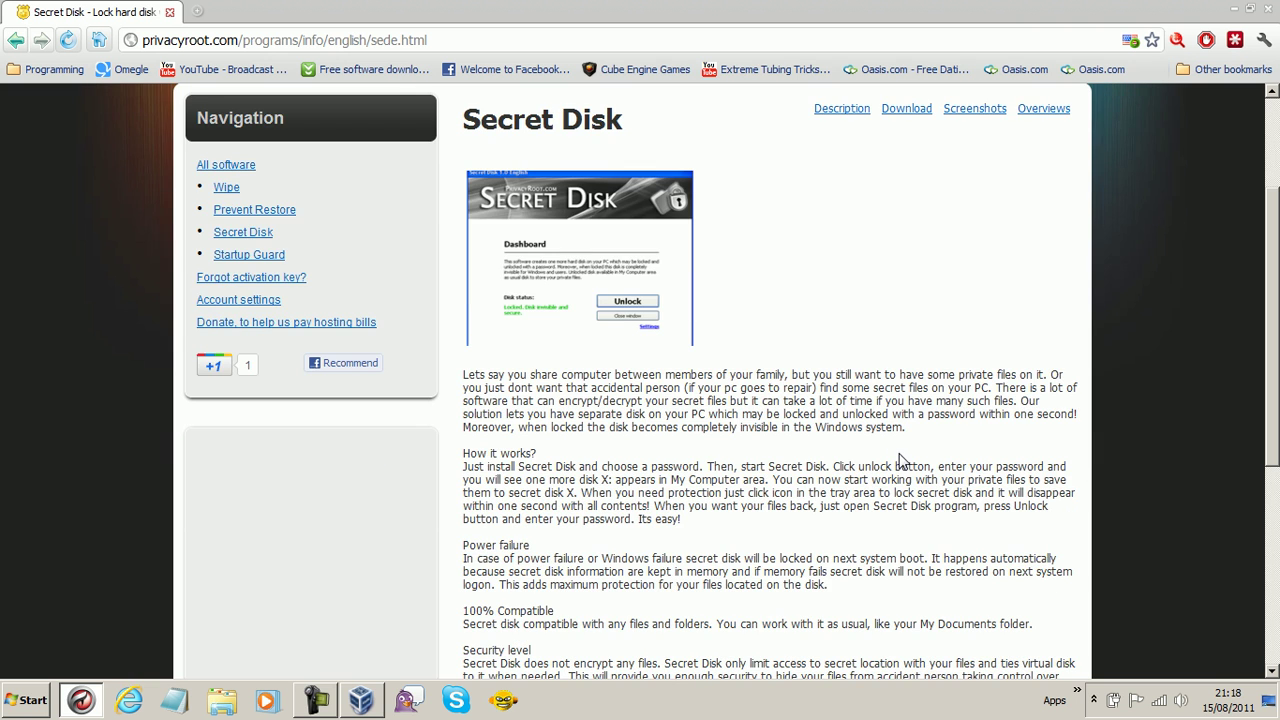
scroll(903, 460, "down", 1)
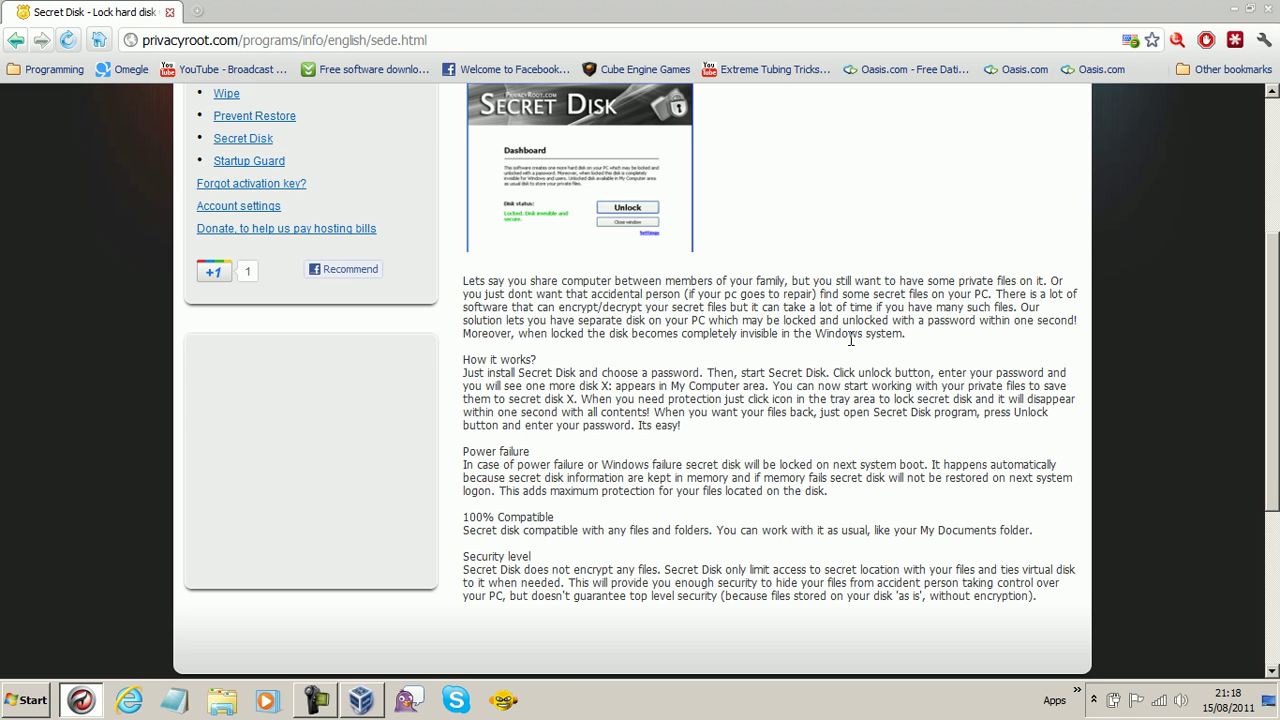
scroll(826, 318, "up", 3)
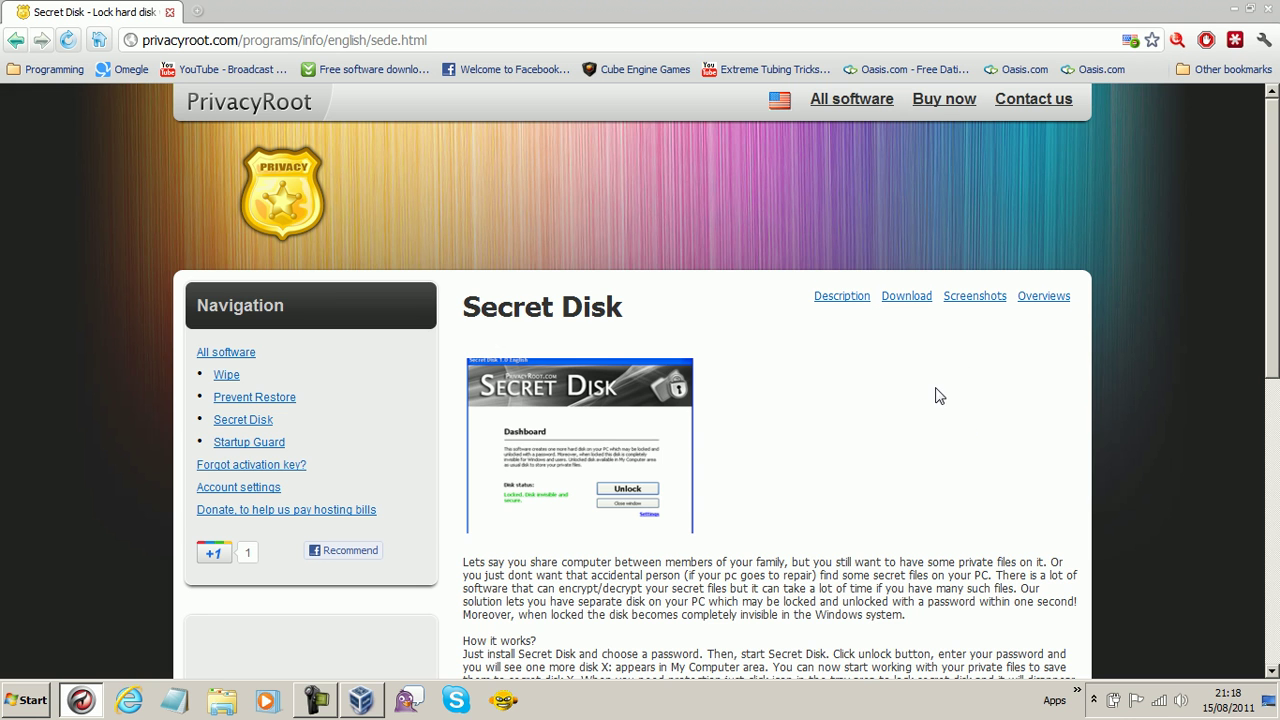
scroll(936, 397, "down", 1)
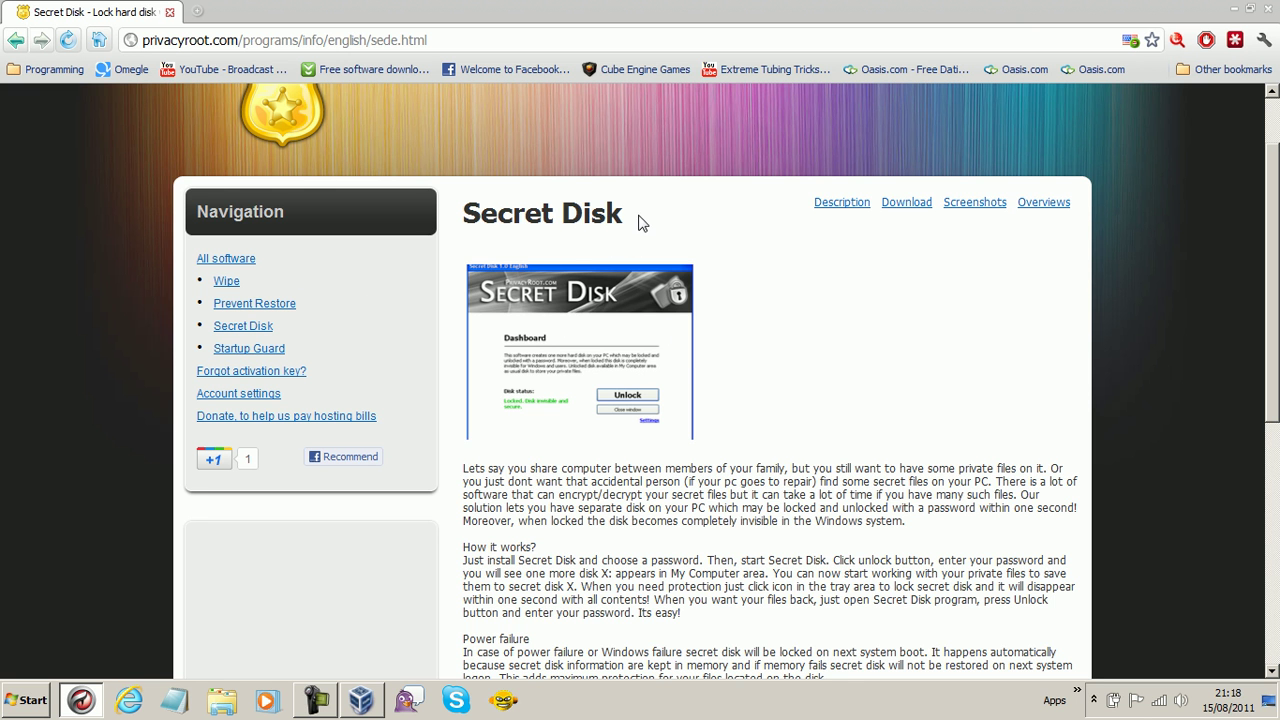
- Close Chrome, then resume the paused Windows 7 (Clean Install) VM in fullscreen
left_click(1265, 8)
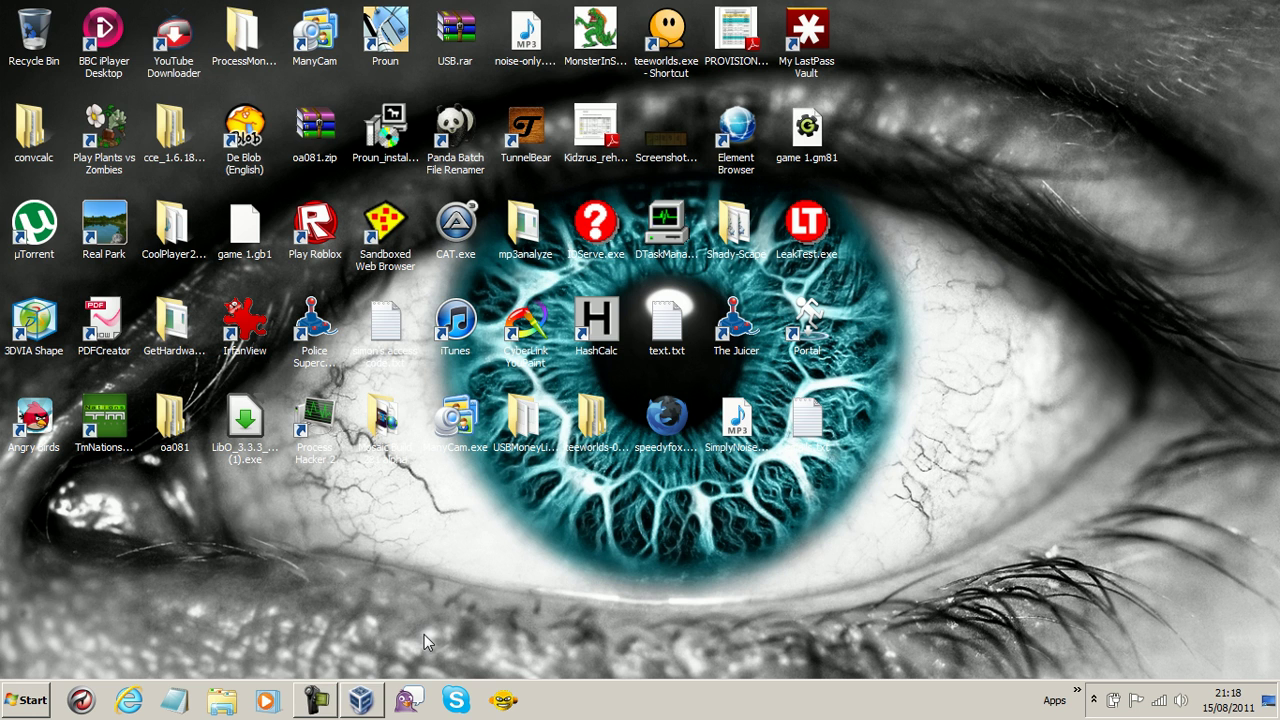
left_click(361, 700)
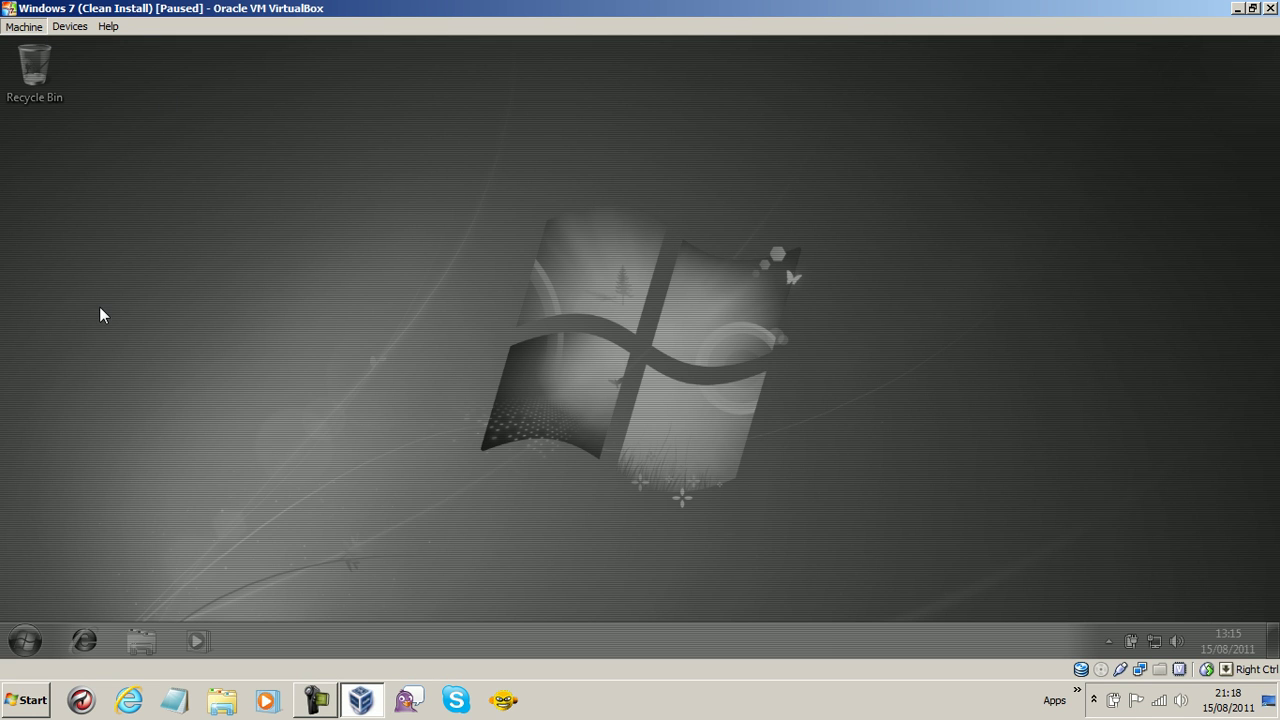
key("alt+m")
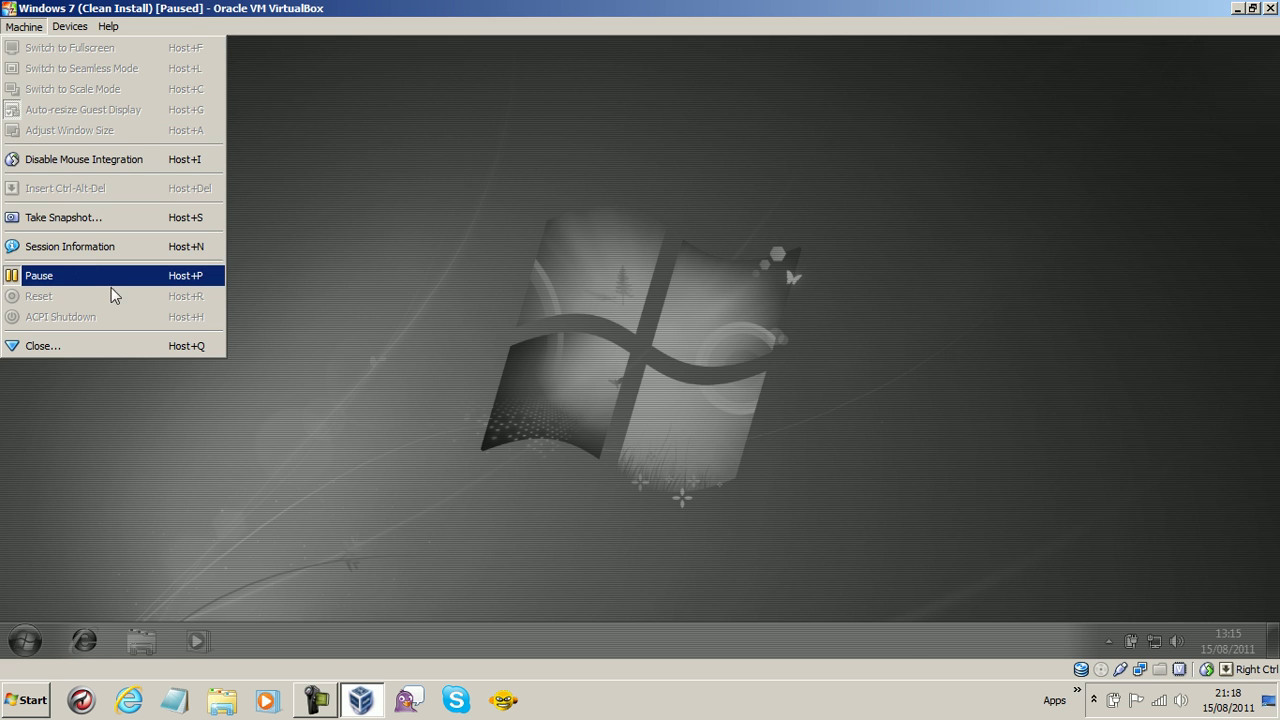
left_click(140, 276)
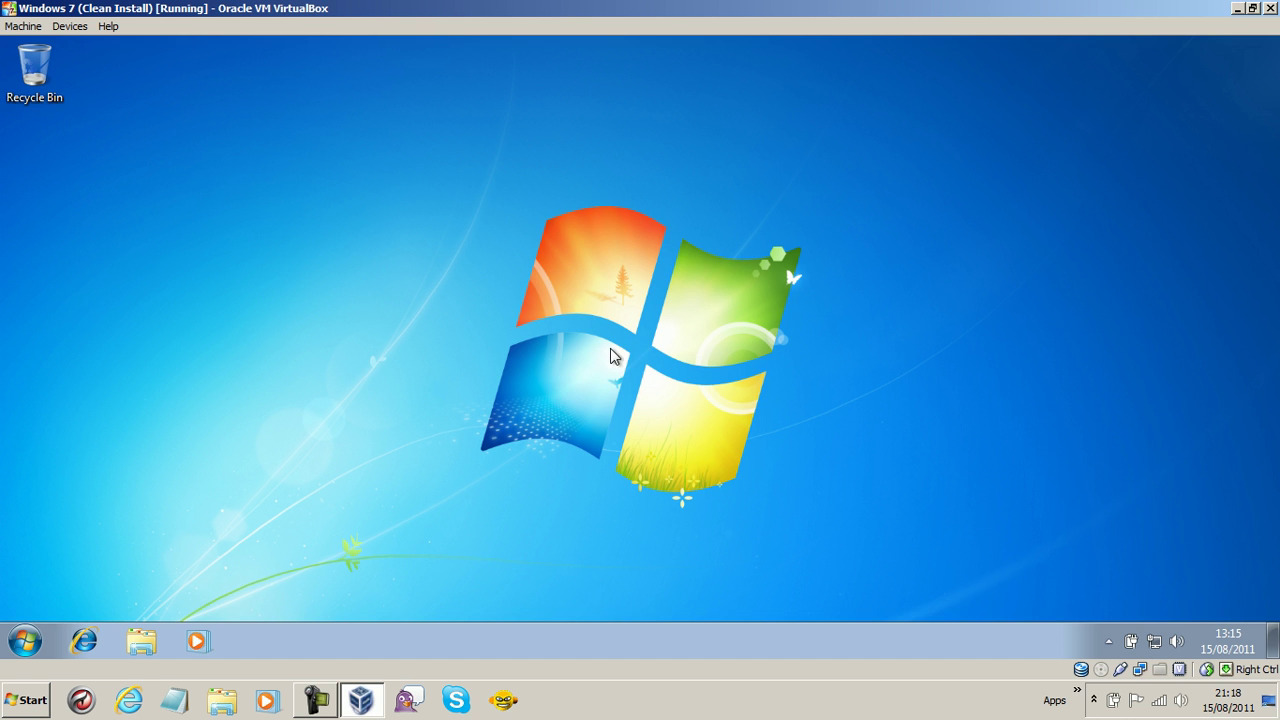
key("ctrl+f")
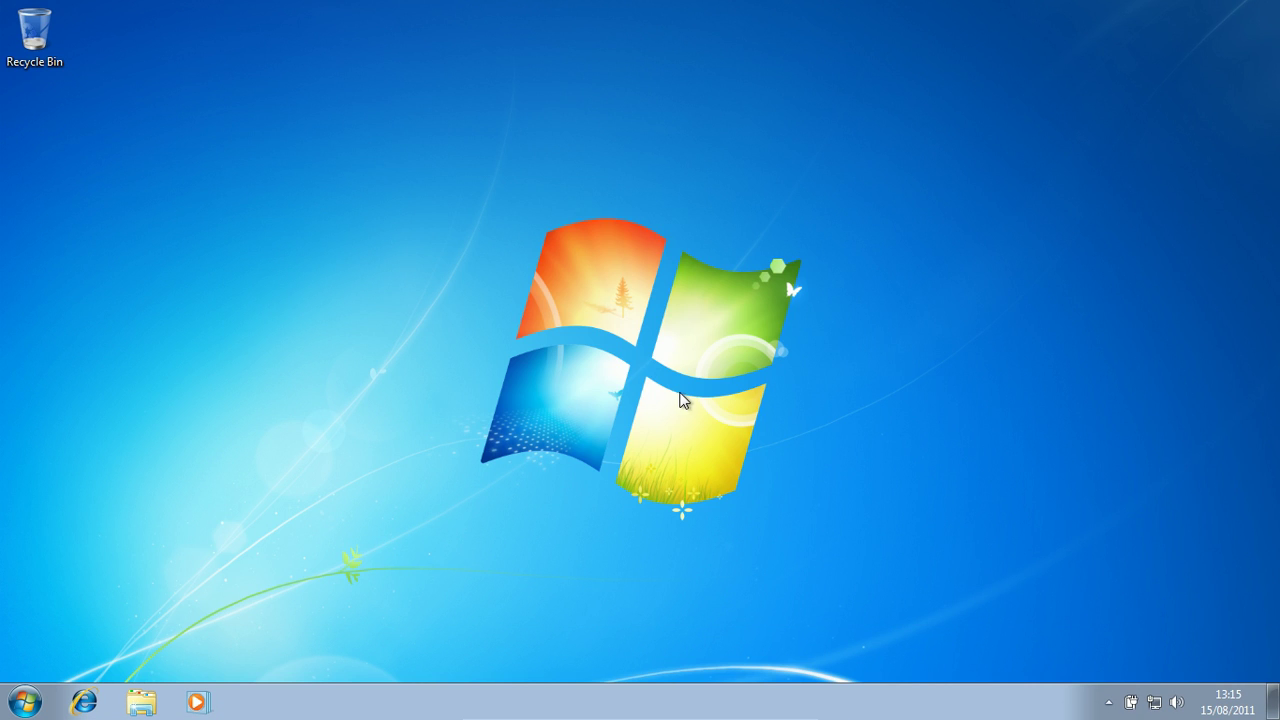
- Show and then close the hidden notification-area icons on the Windows 7 taskbar
left_click_drag(438, 153, 62, 518)
left_click(1108, 704)
left_click(1042, 452)
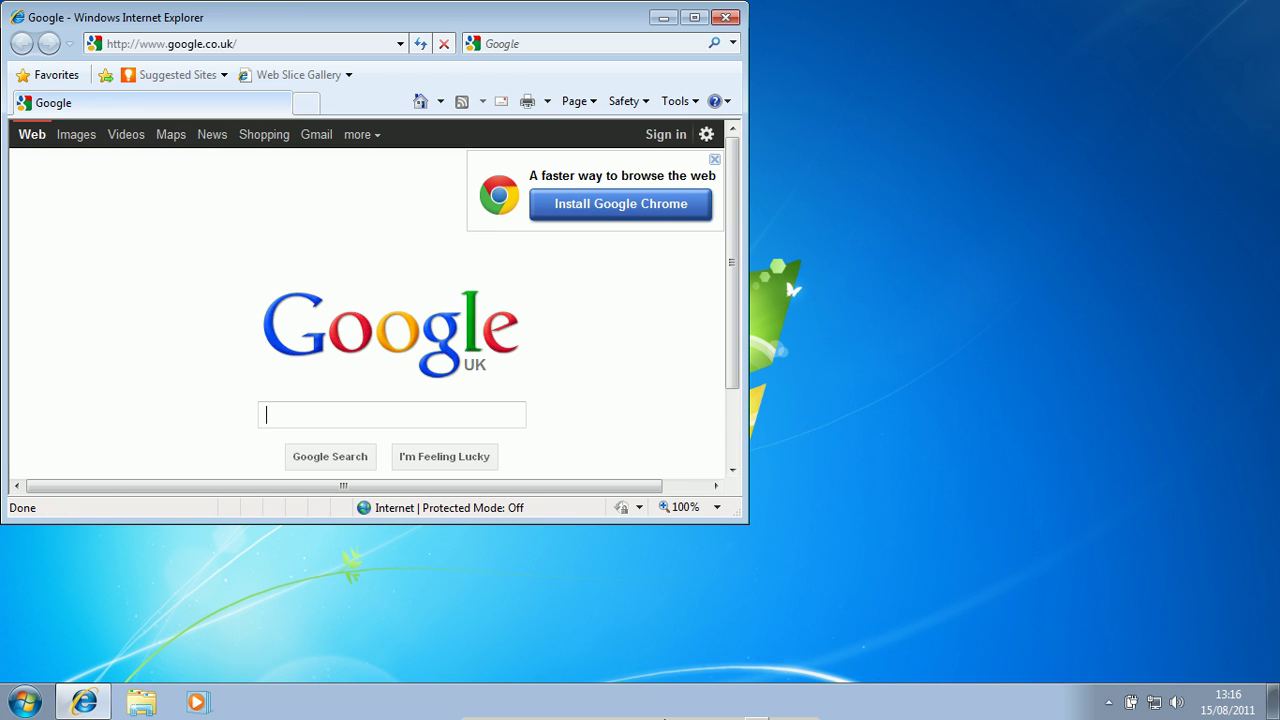
- Maximize Internet Explorer, dismiss the Chrome promo, and go to the pasted Secret Disk address
mouse_move(547, 712)
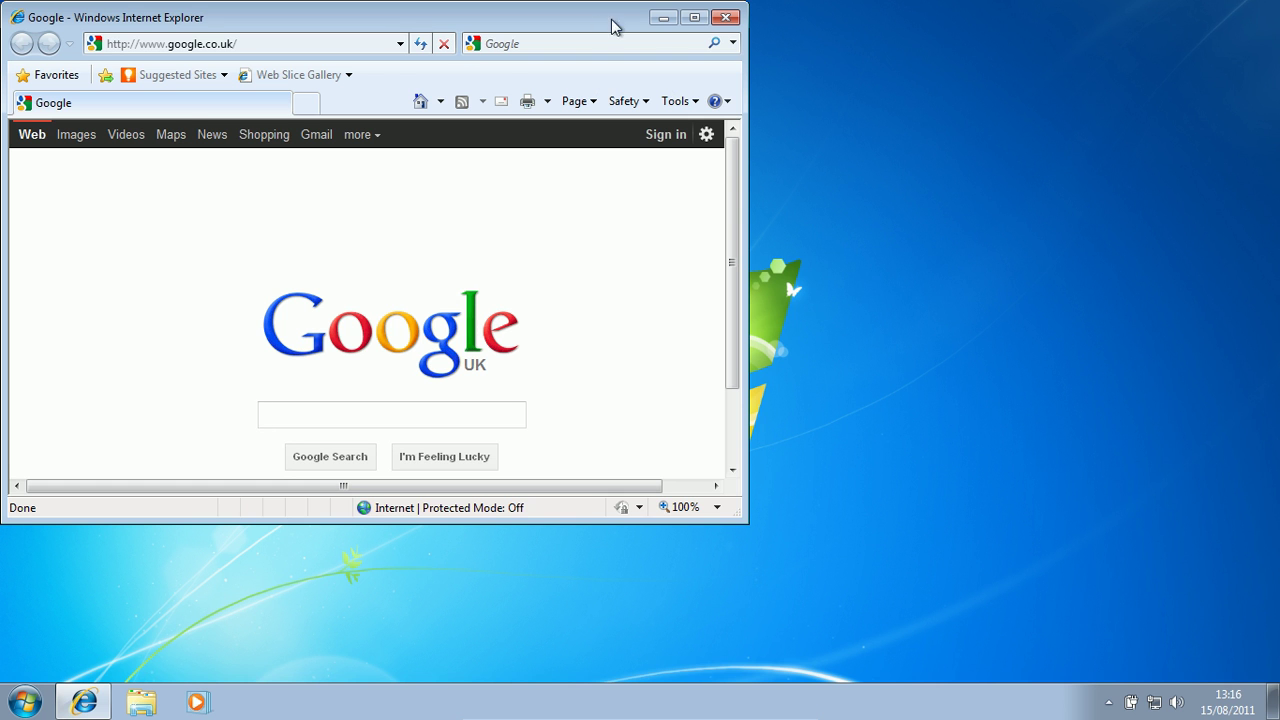
left_click(695, 18)
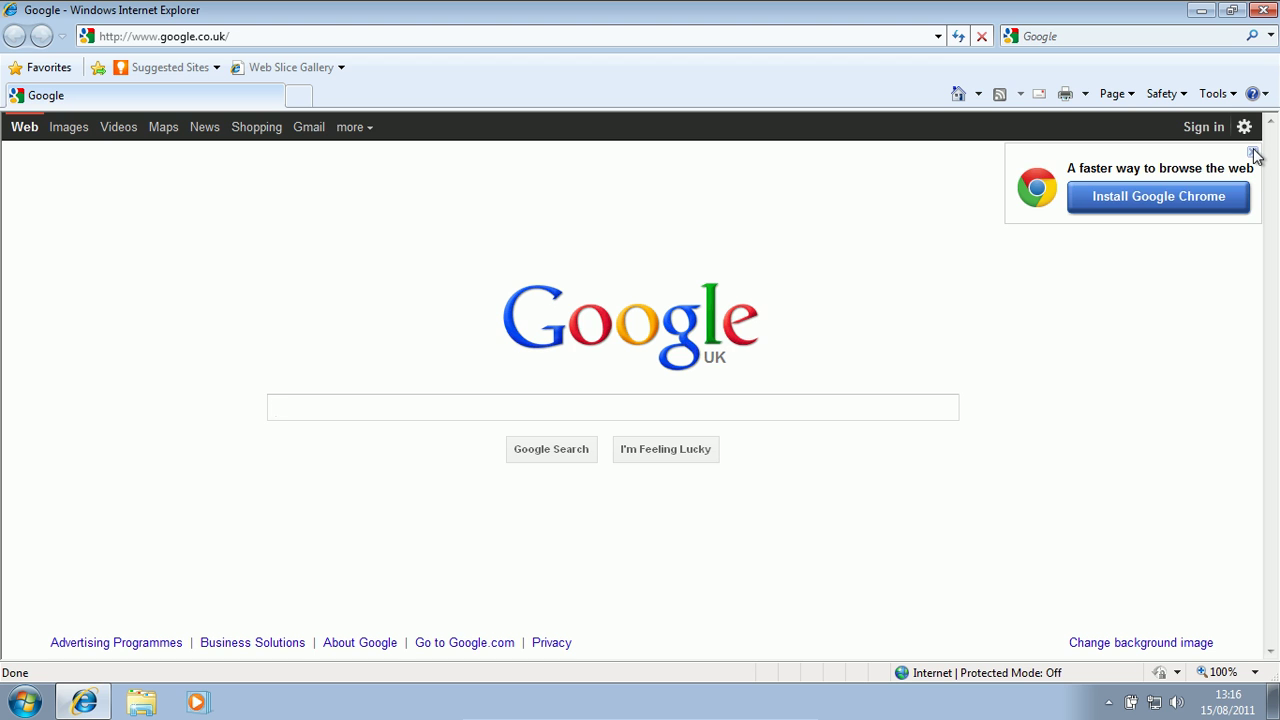
left_click(1252, 150)
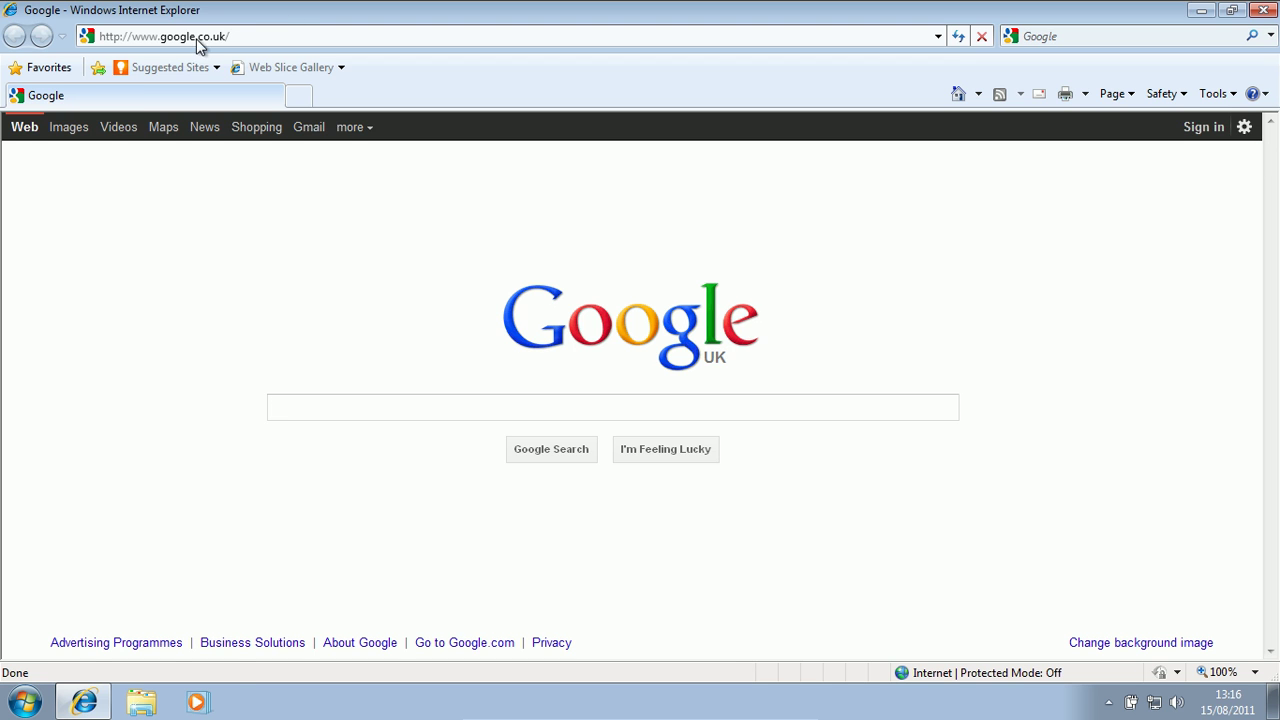
right_click(253, 37)
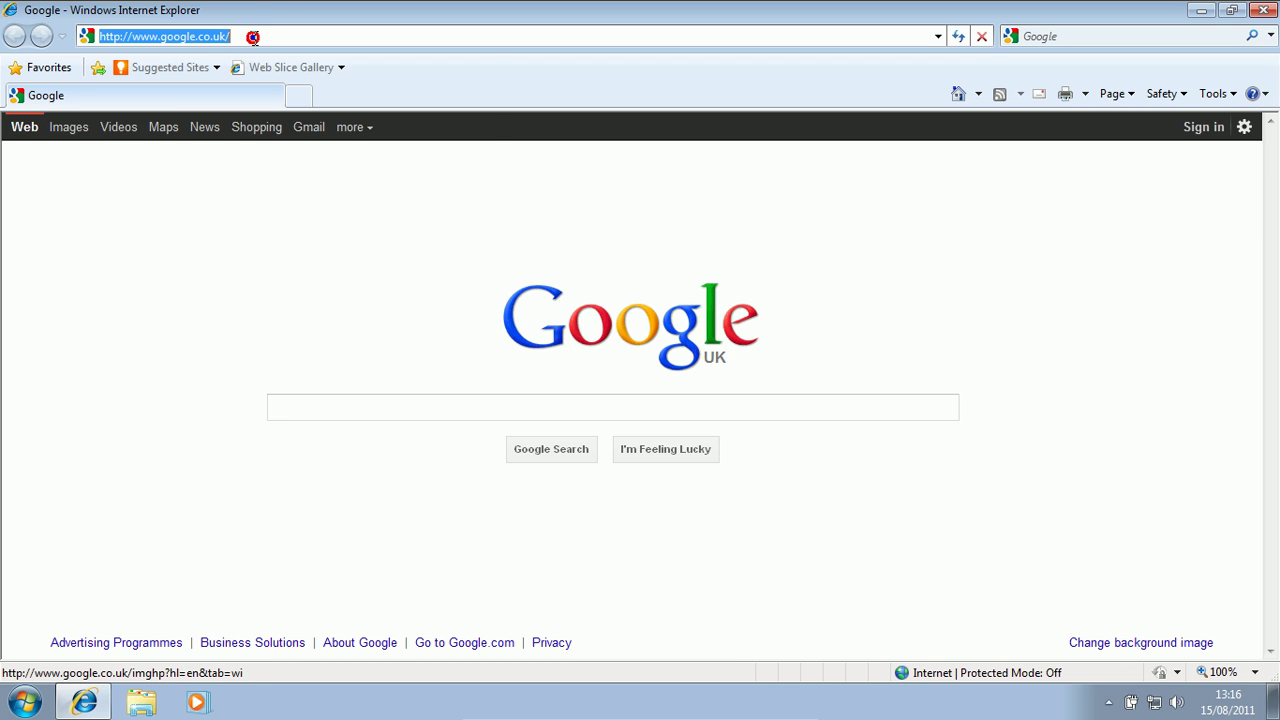
left_click(297, 119)
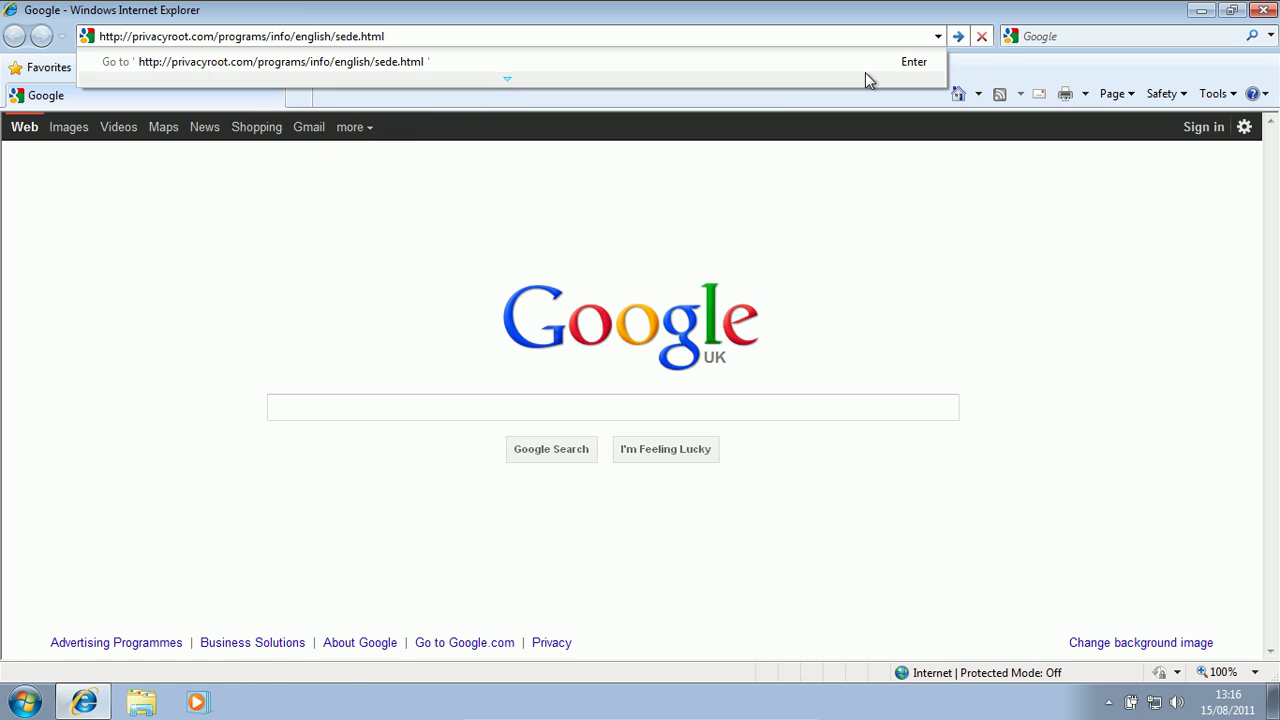
left_click(958, 37)
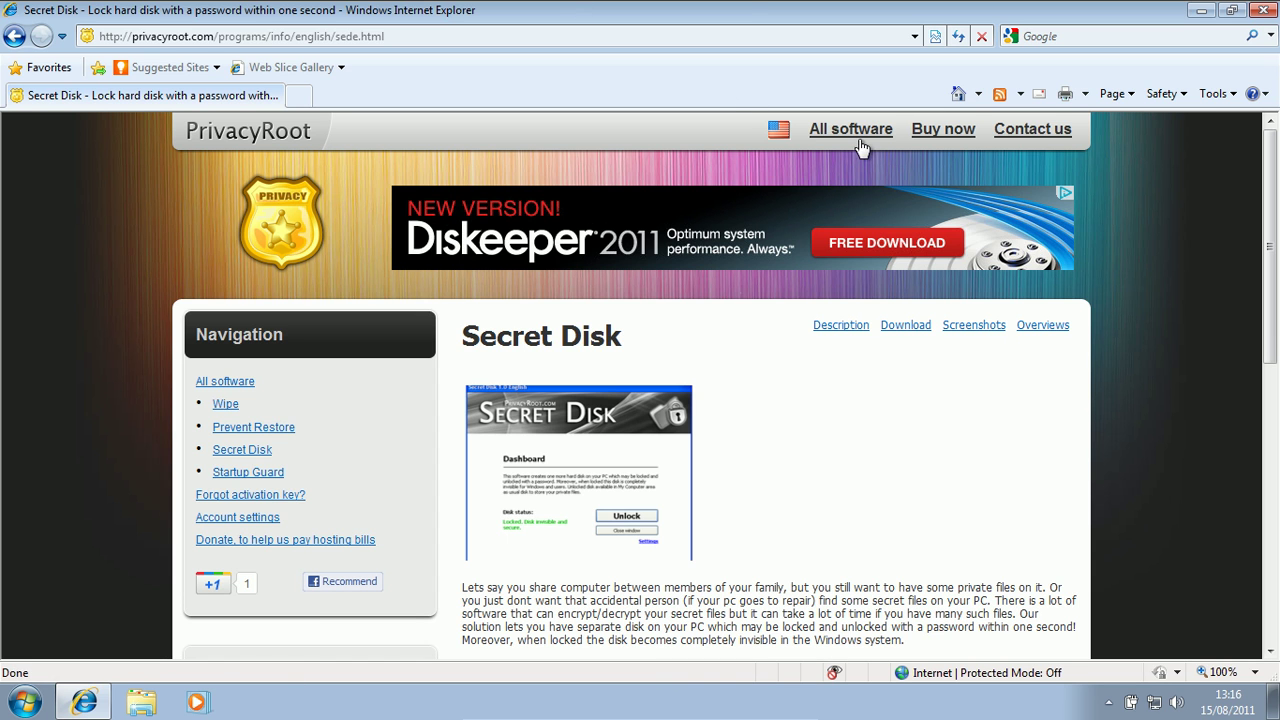
- Download setup_secret_disk.exe, allowing the blocked download, and choose to run it
left_click(910, 325)
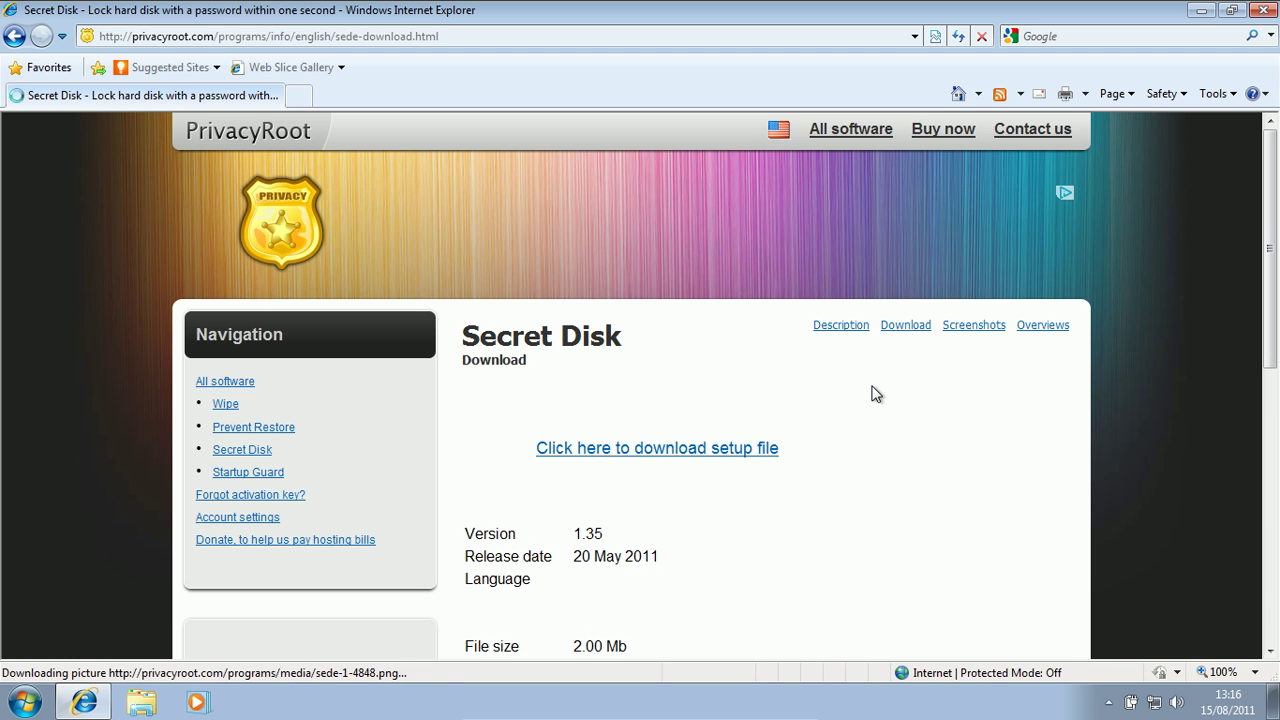
left_click(670, 458)
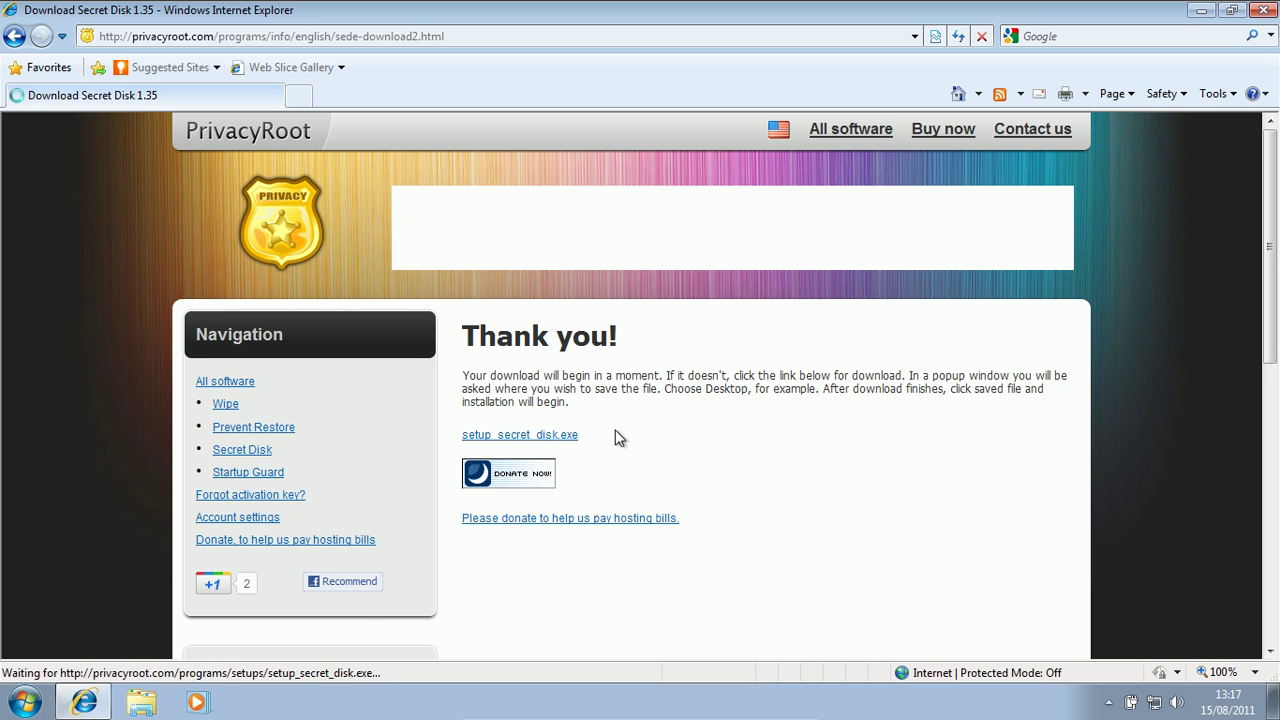
left_click(623, 124)
left_click(662, 135)
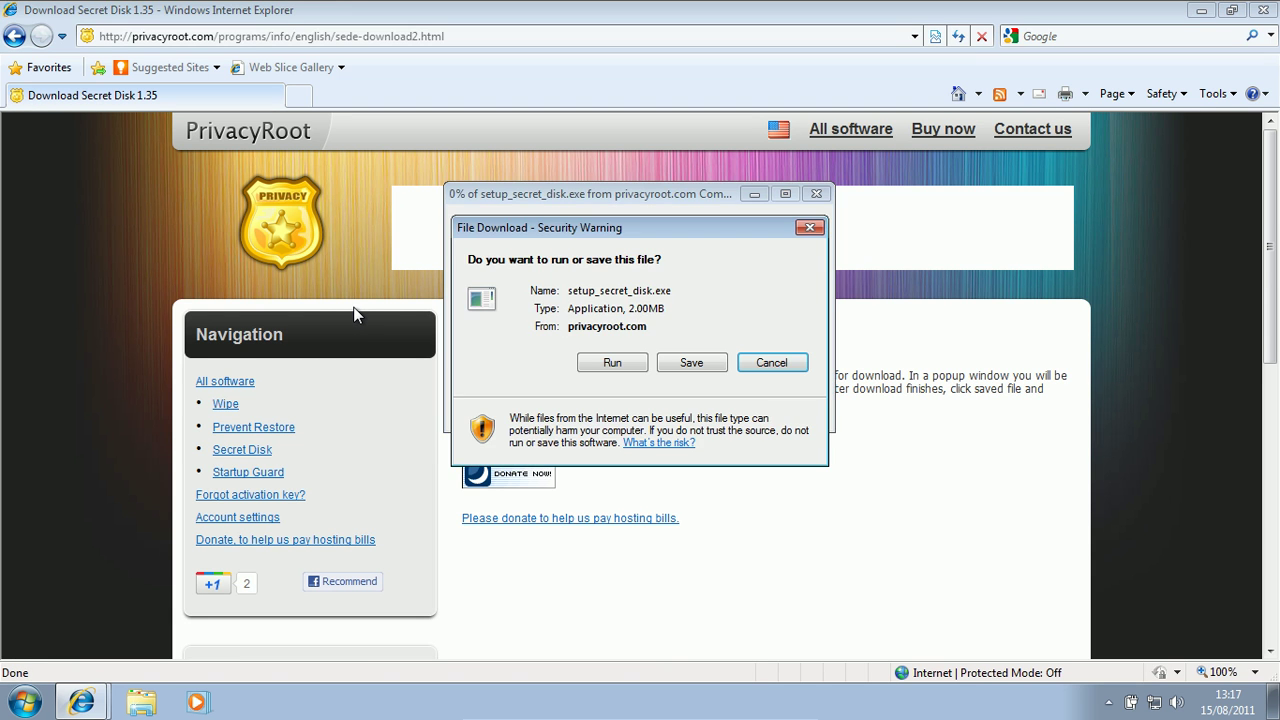
left_click(391, 297)
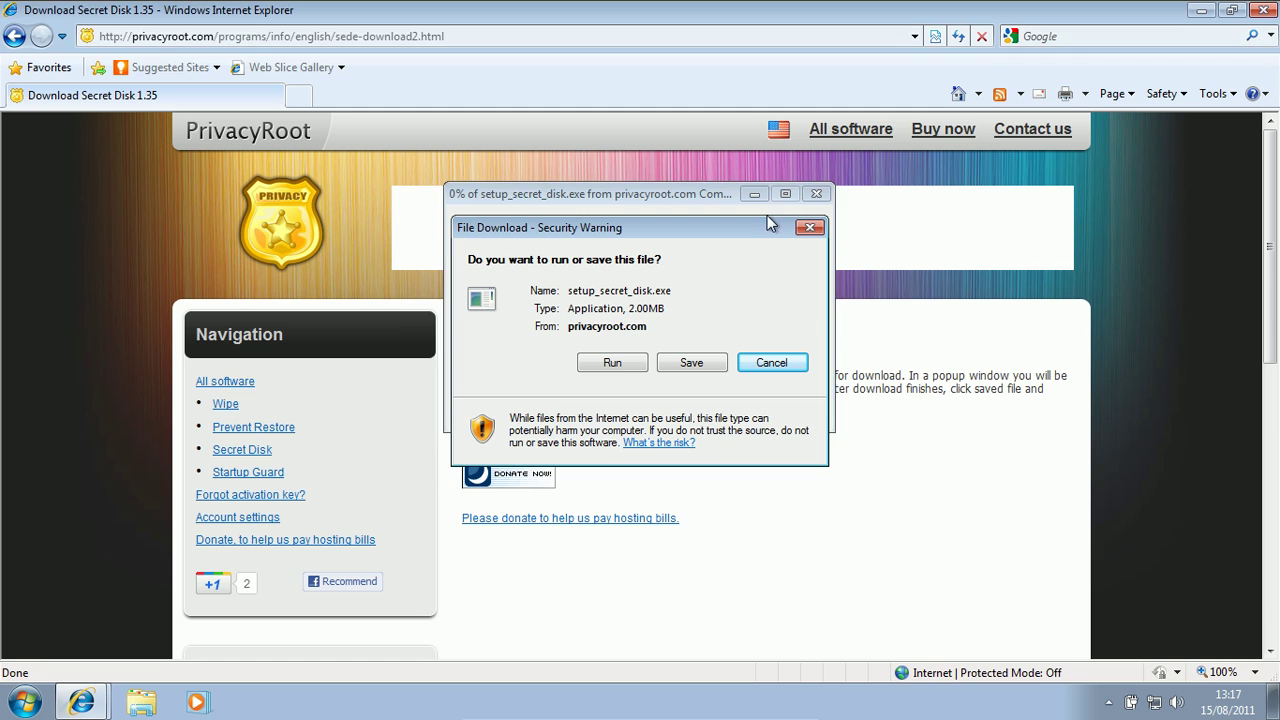
key("super+m")
left_click(610, 363)
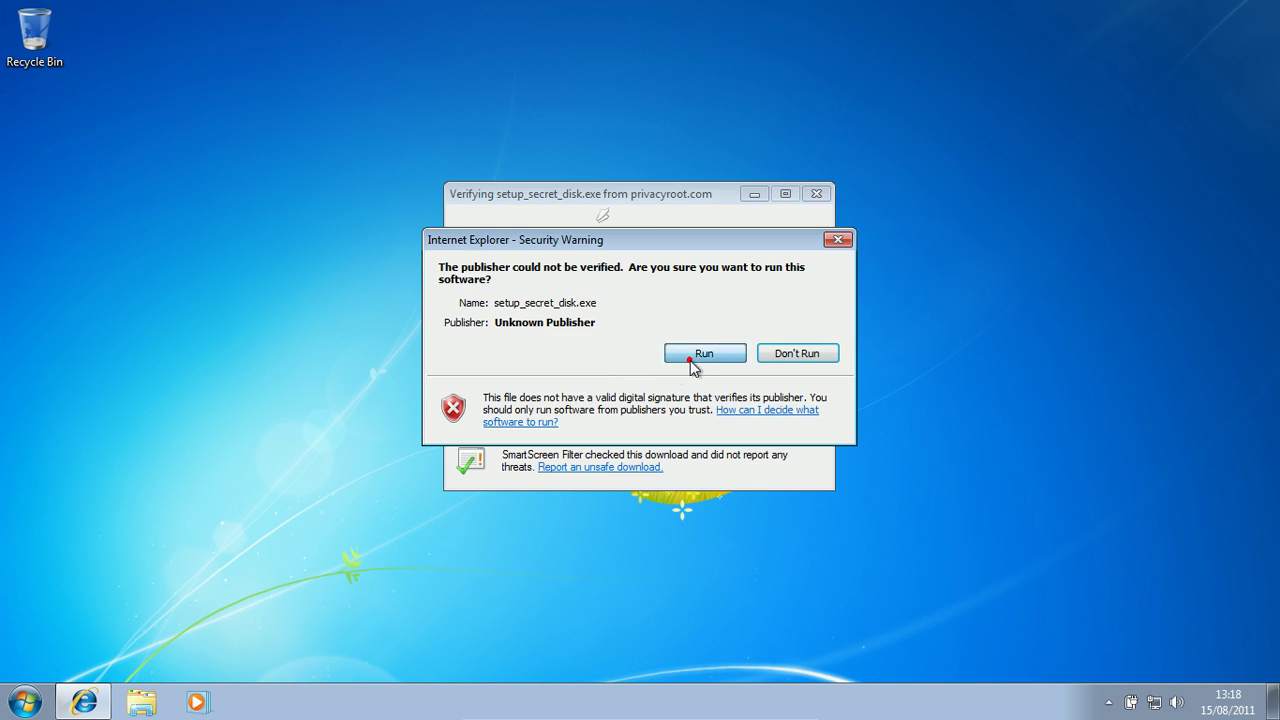
- Run the unverified installer, accept the licence agreement, and install Secret Disk
left_click(690, 357)
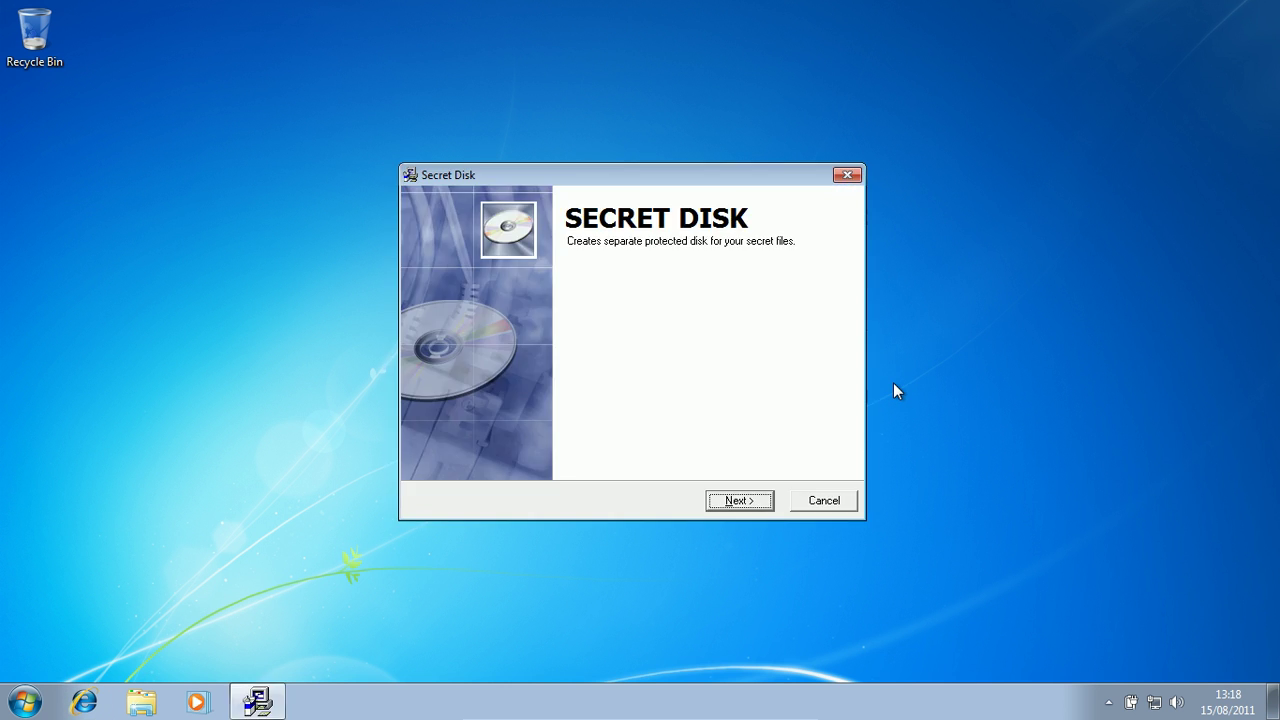
left_click_drag(654, 176, 598, 52)
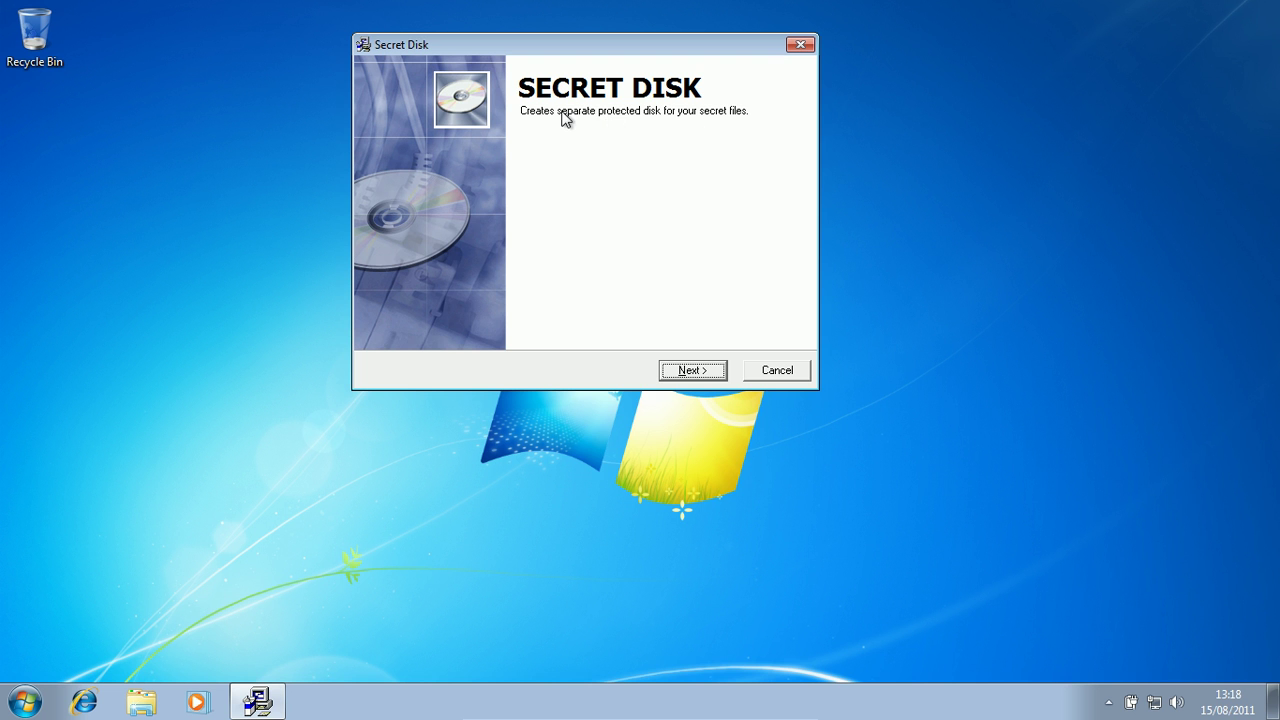
left_click(684, 377)
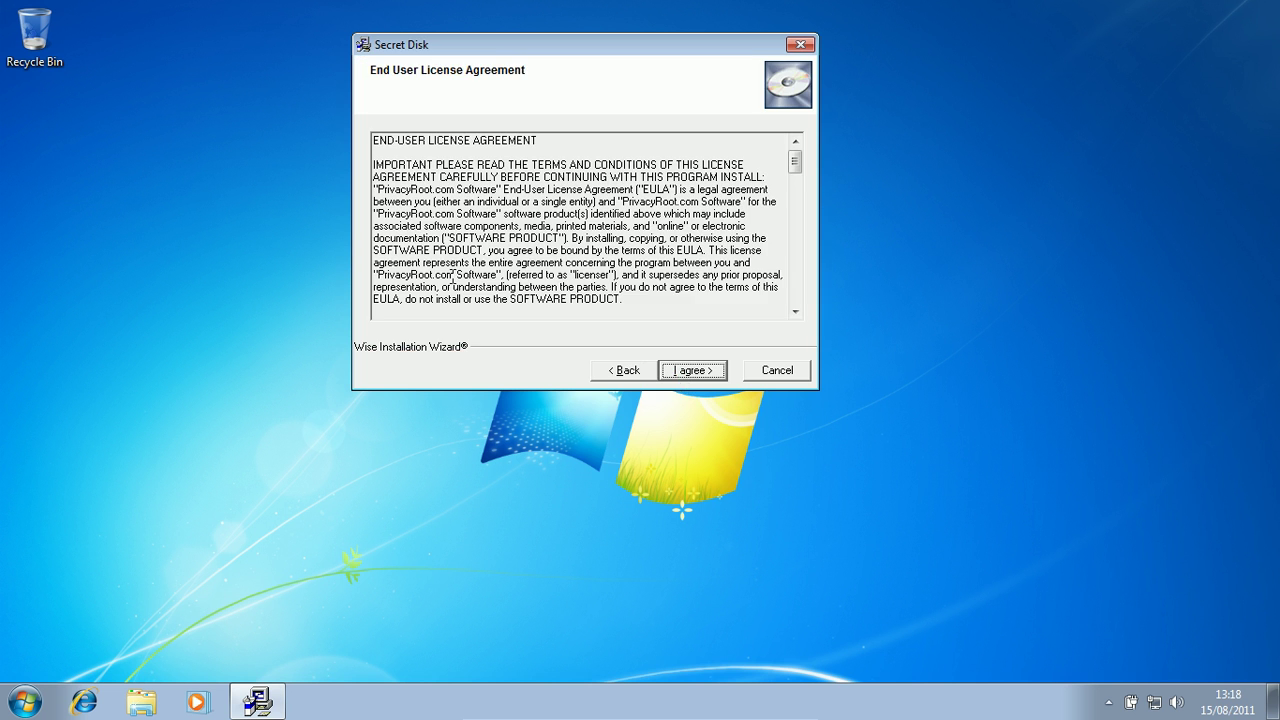
left_click(688, 377)
left_click(687, 371)
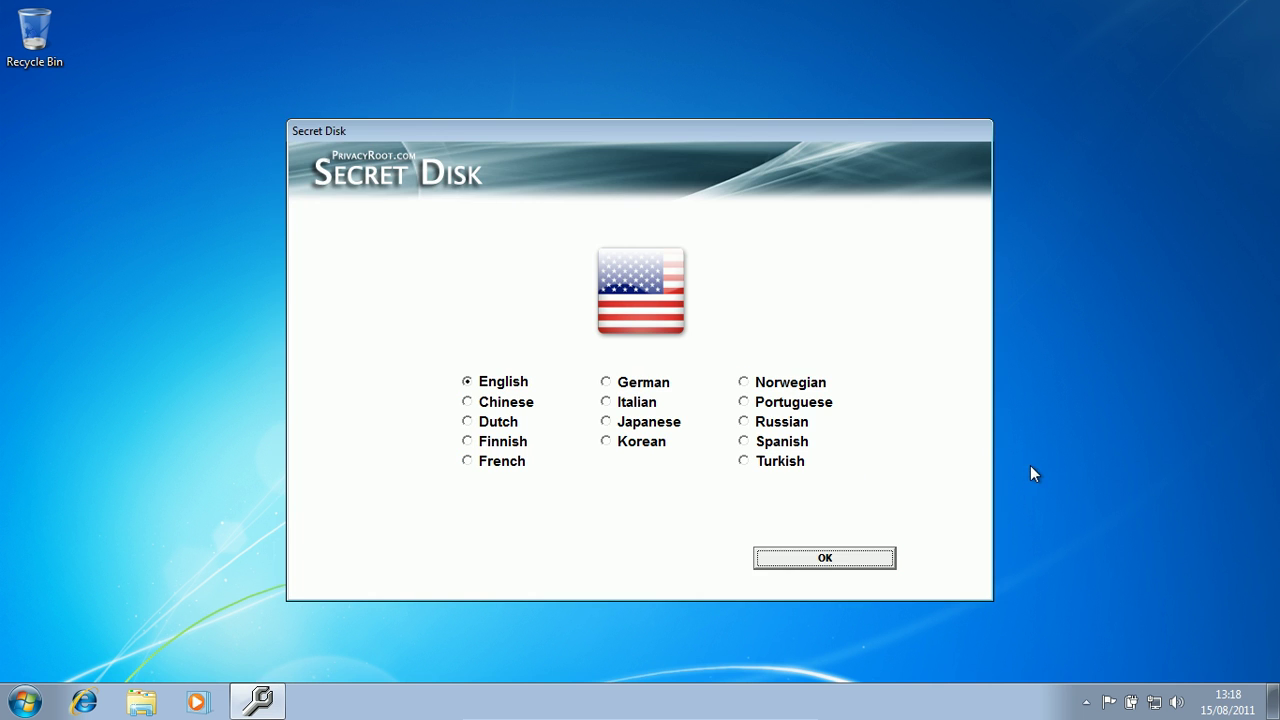
- Keep English, decline the newsletter, and finish without joining the Quality Improvement Program
left_click(470, 382)
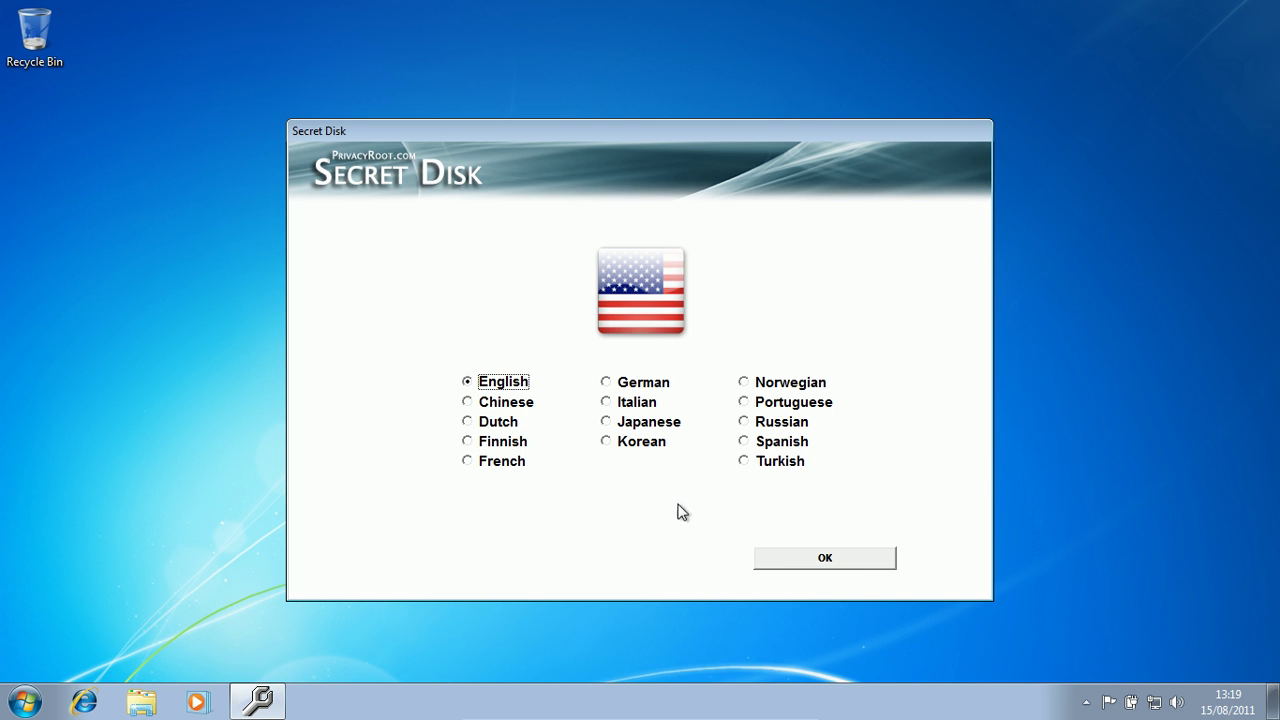
left_click(776, 563)
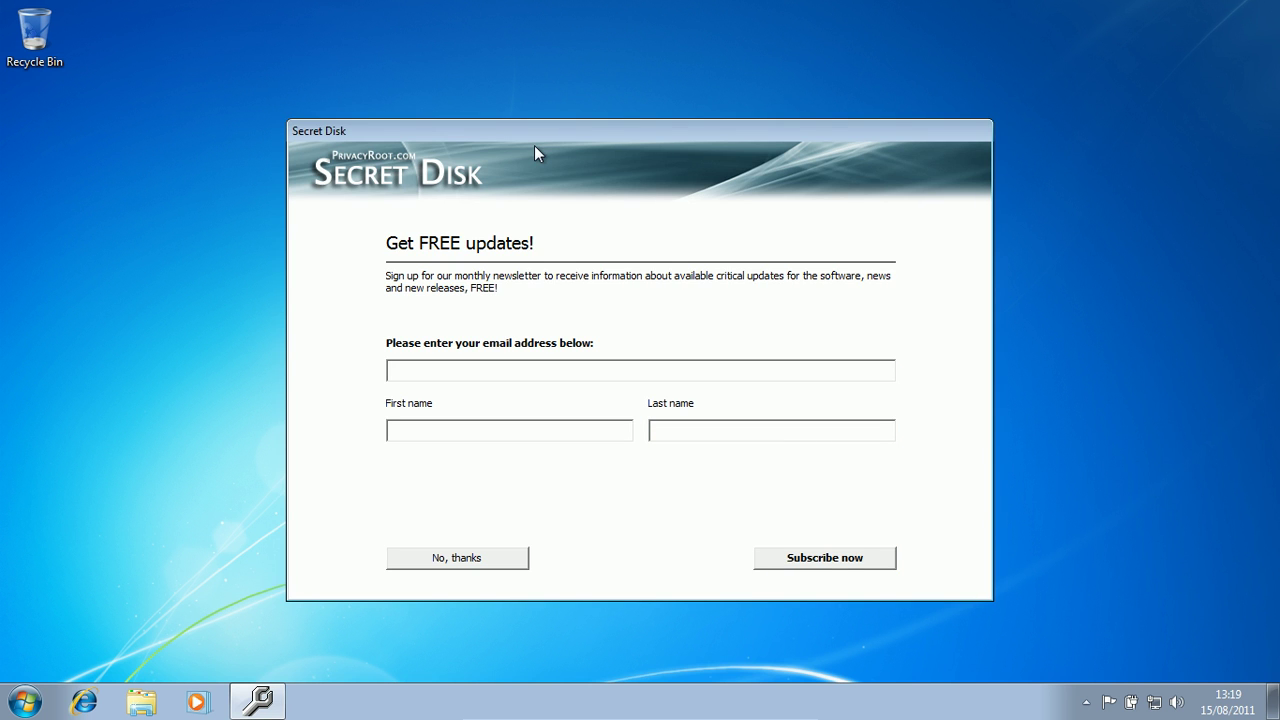
left_click_drag(546, 131, 576, 104)
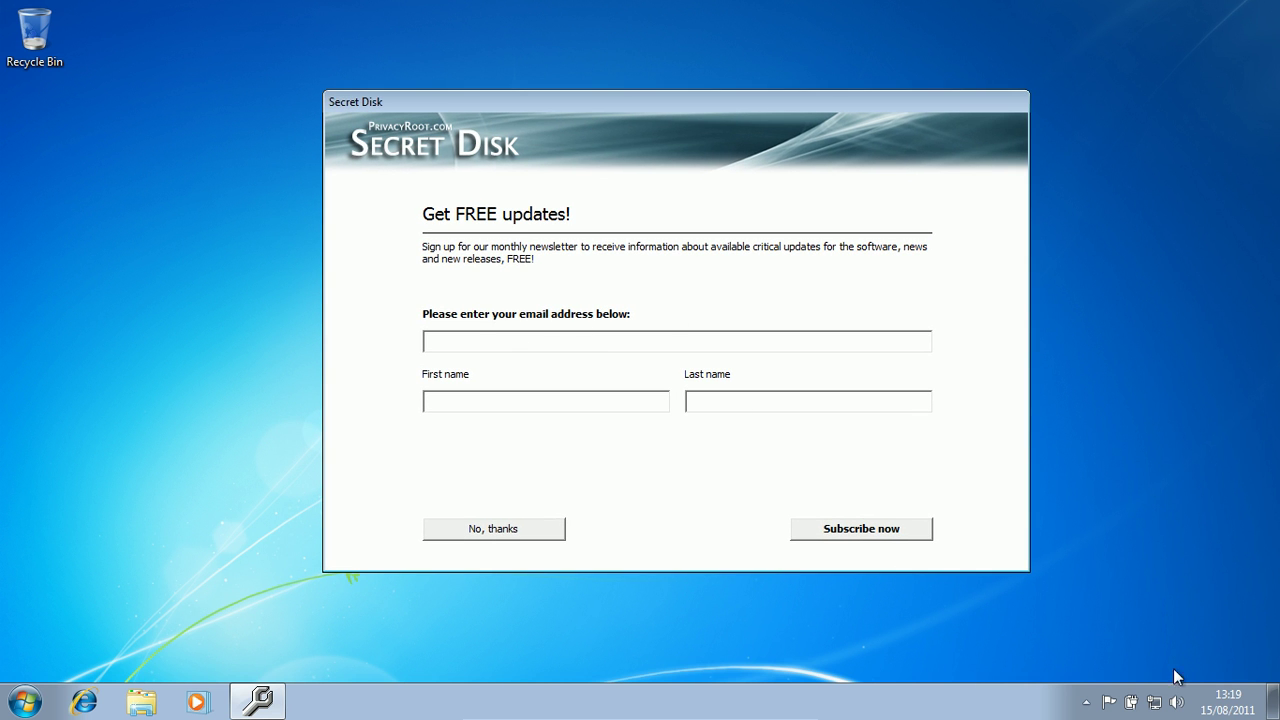
left_click(542, 528)
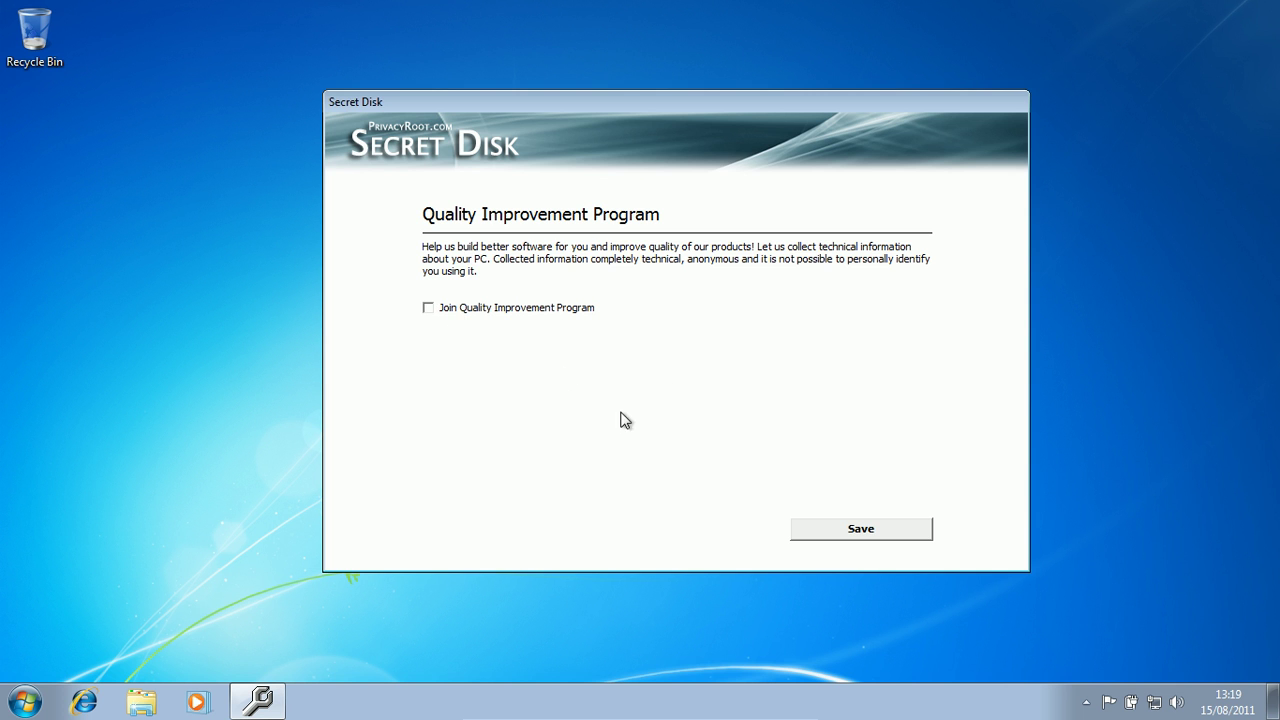
left_click(846, 529)
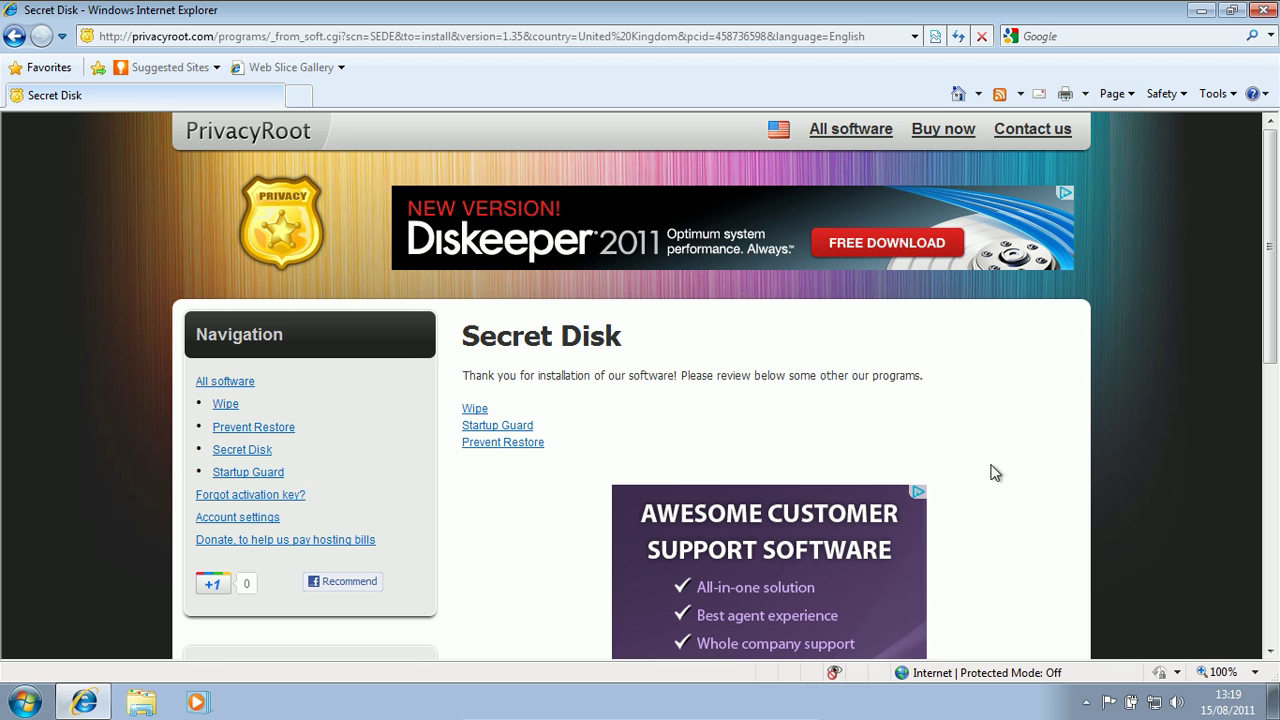
- Close Internet Explorer and move the Secret Disk 1 shortcut to the desktop centre
left_click(1265, 10)
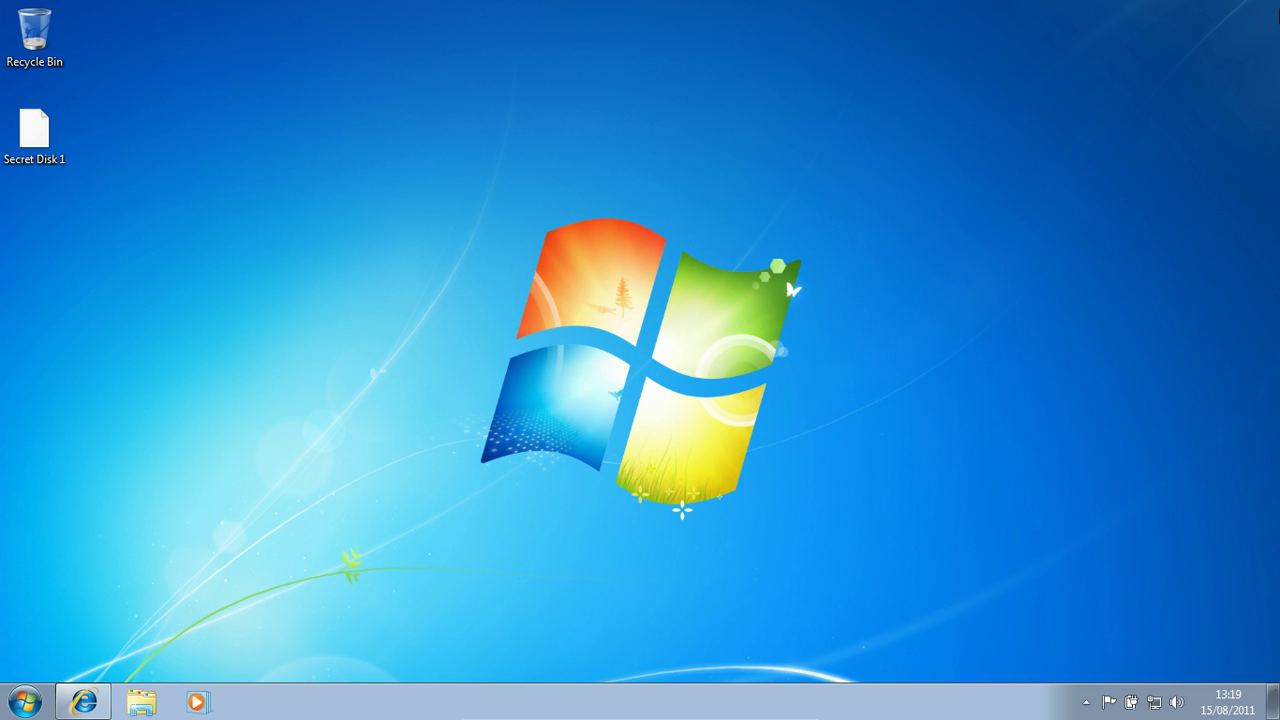
left_click_drag(372, 80, 350, 140)
left_click(35, 135)
left_click(622, 448)
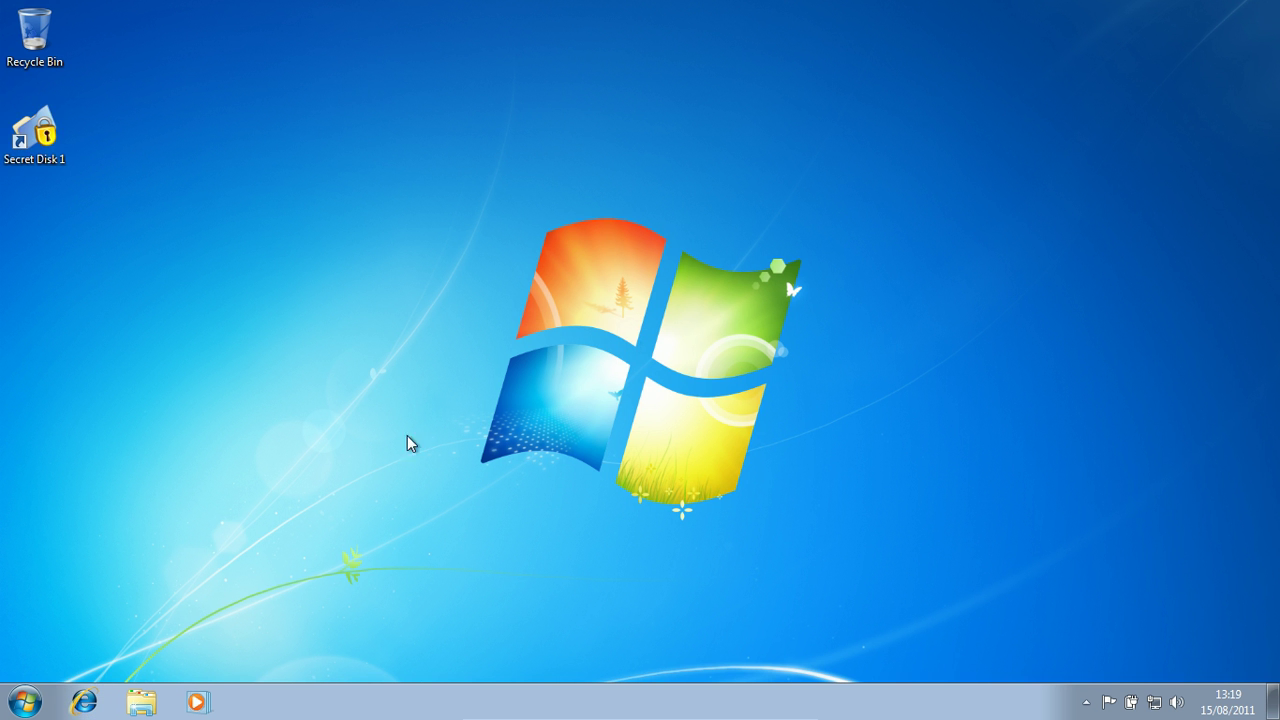
left_click(35, 138)
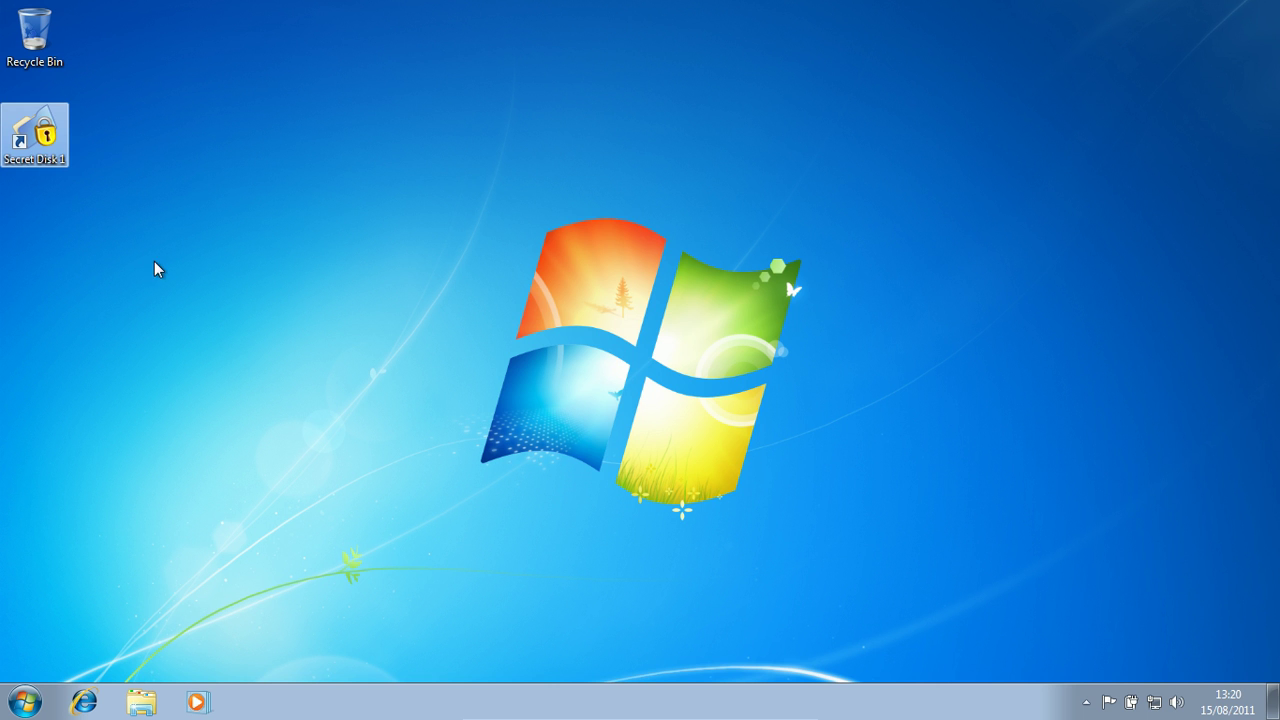
left_click_drag(34, 135, 670, 270)
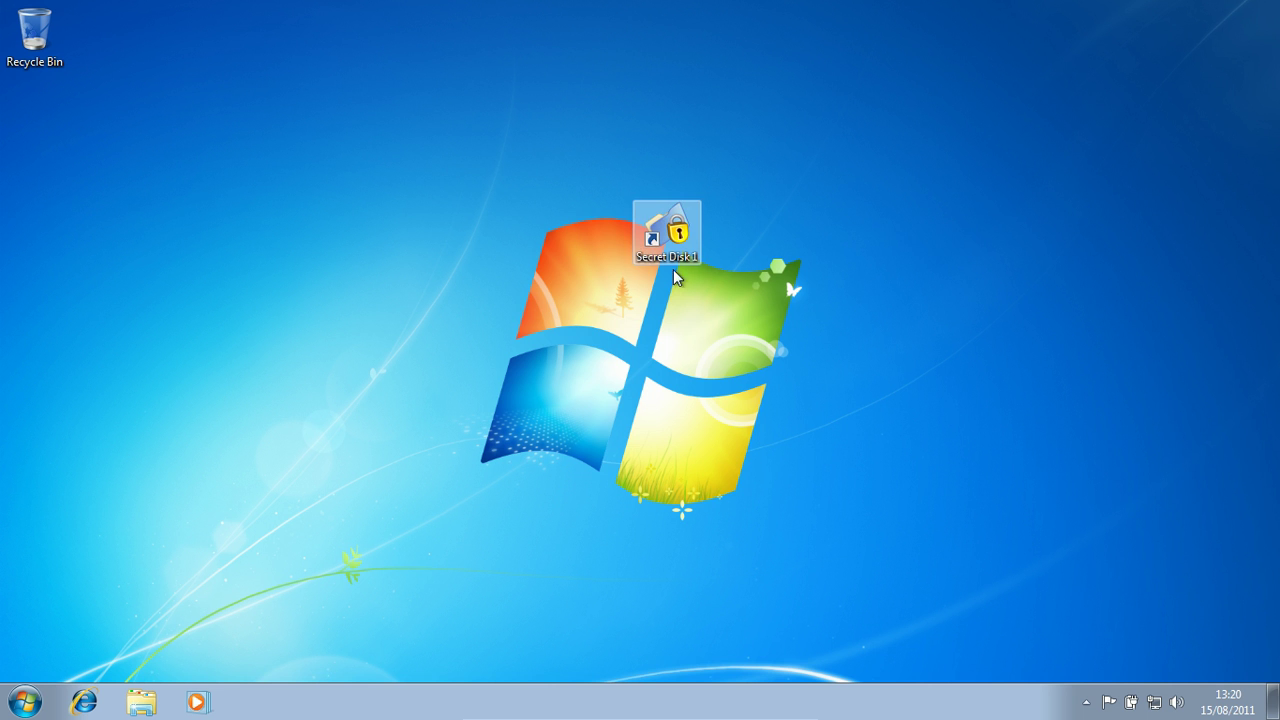
left_click(783, 240)
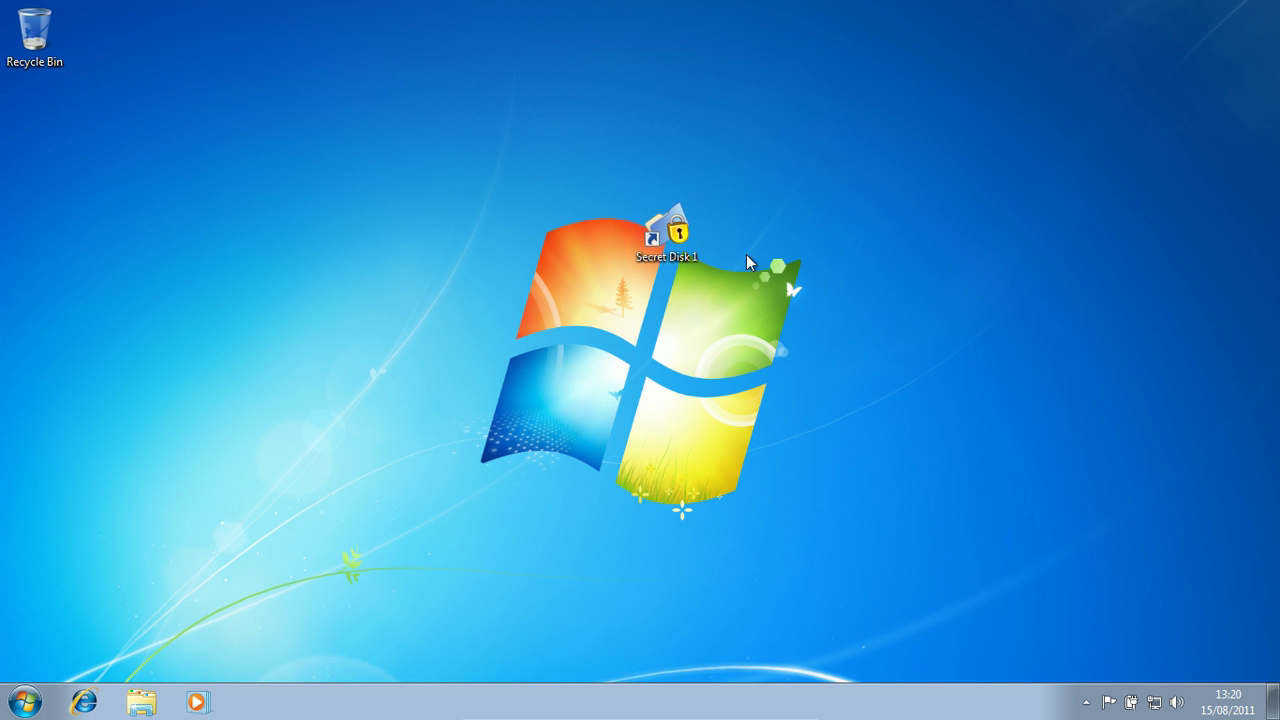
- Bring up the Start menu and dismiss it again
left_click(664, 253)
key("super")
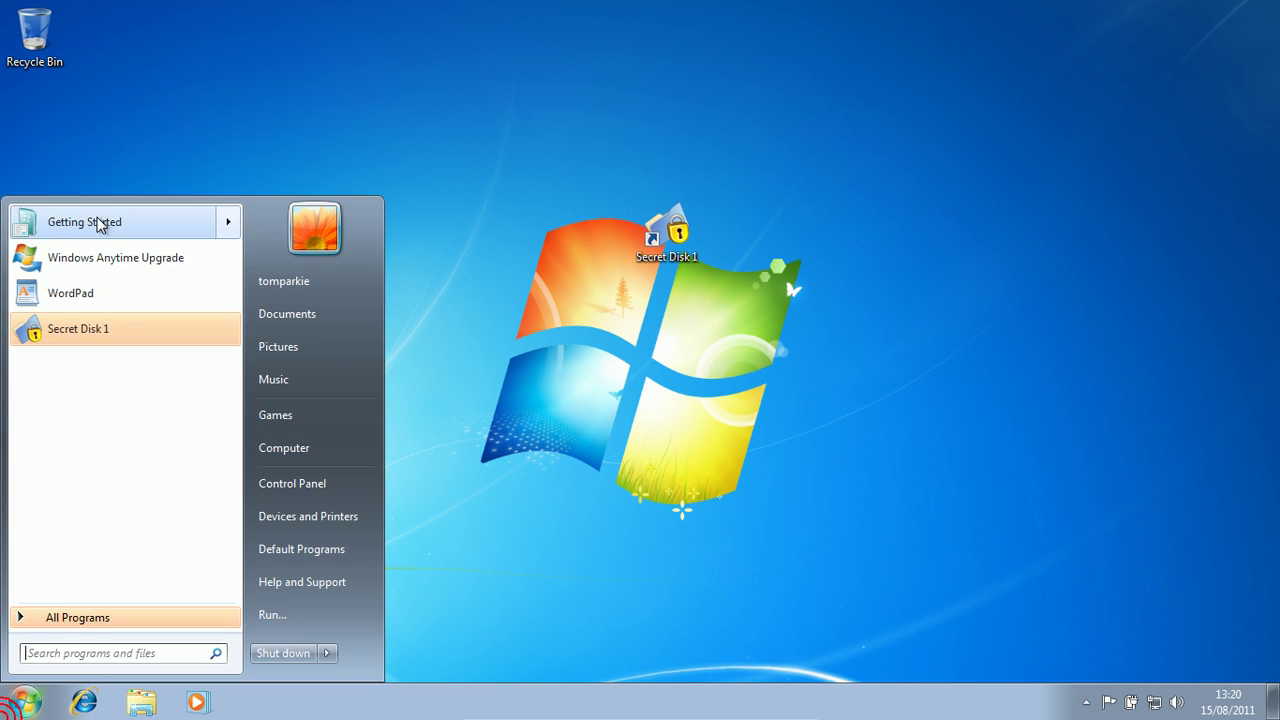
left_click(718, 254)
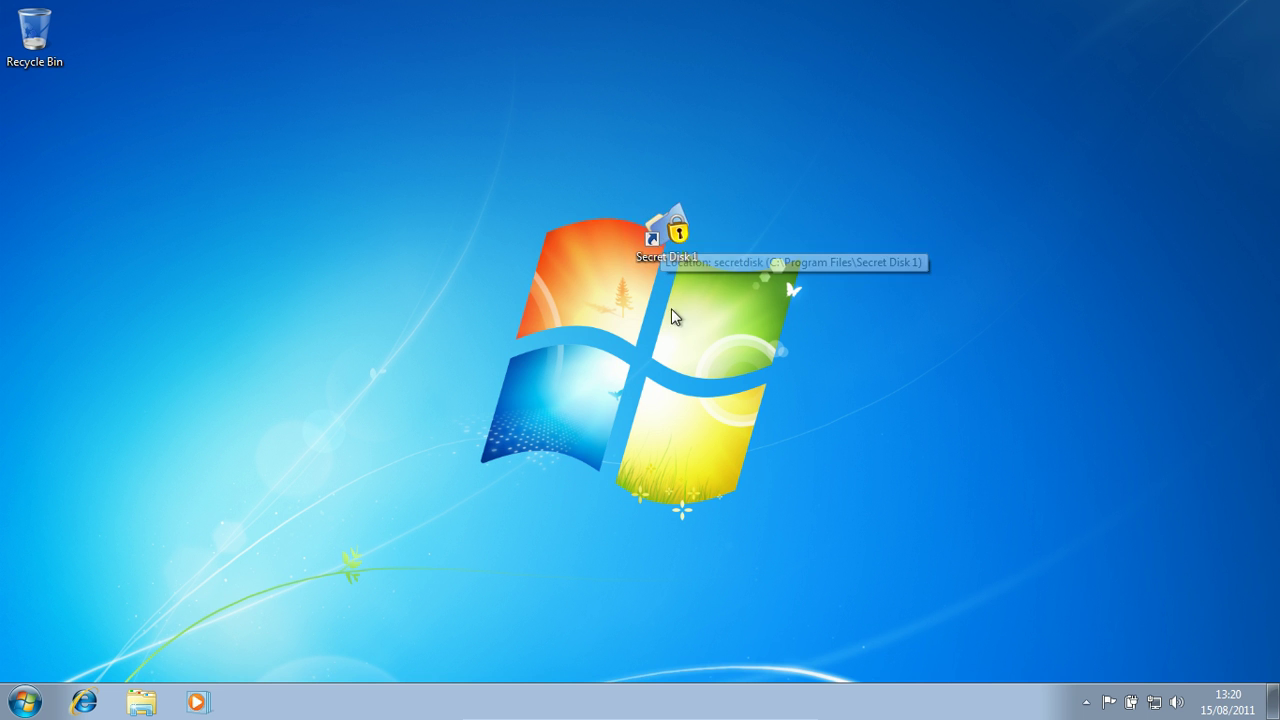
- Launch Secret Disk from the Secret Disk 1 shortcut and move its password window up-right
left_click(826, 239)
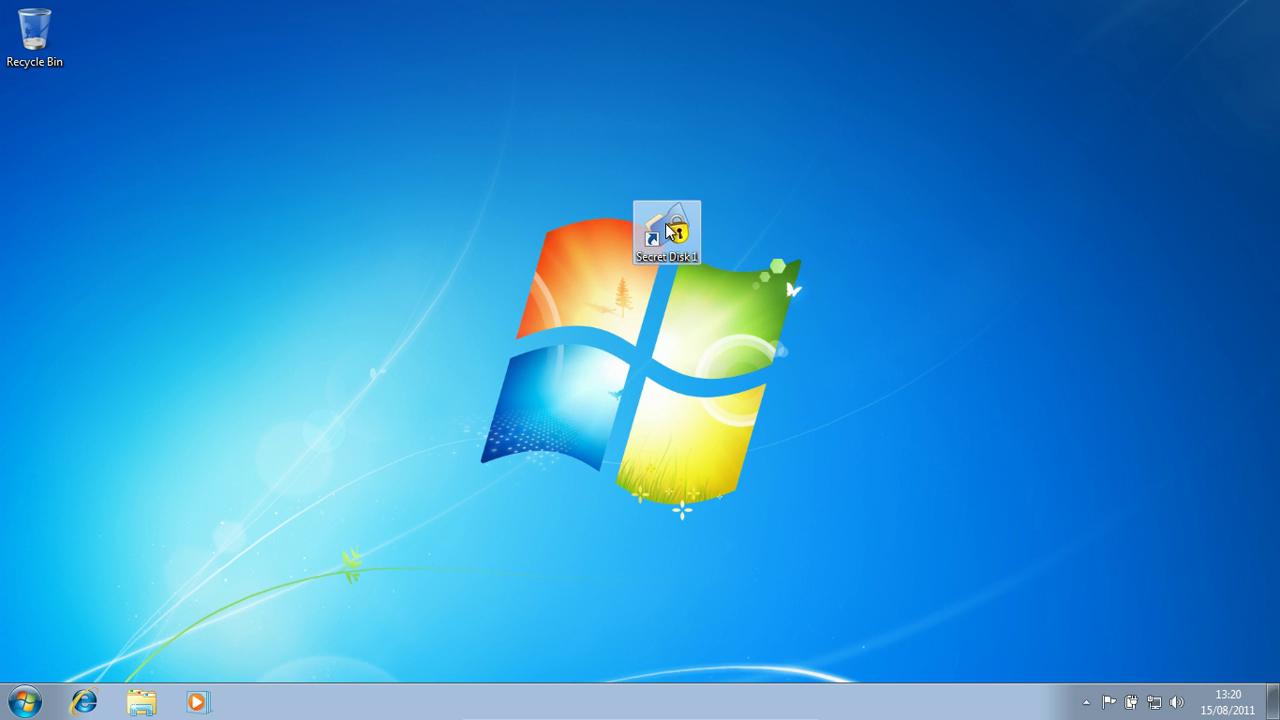
left_click(692, 139)
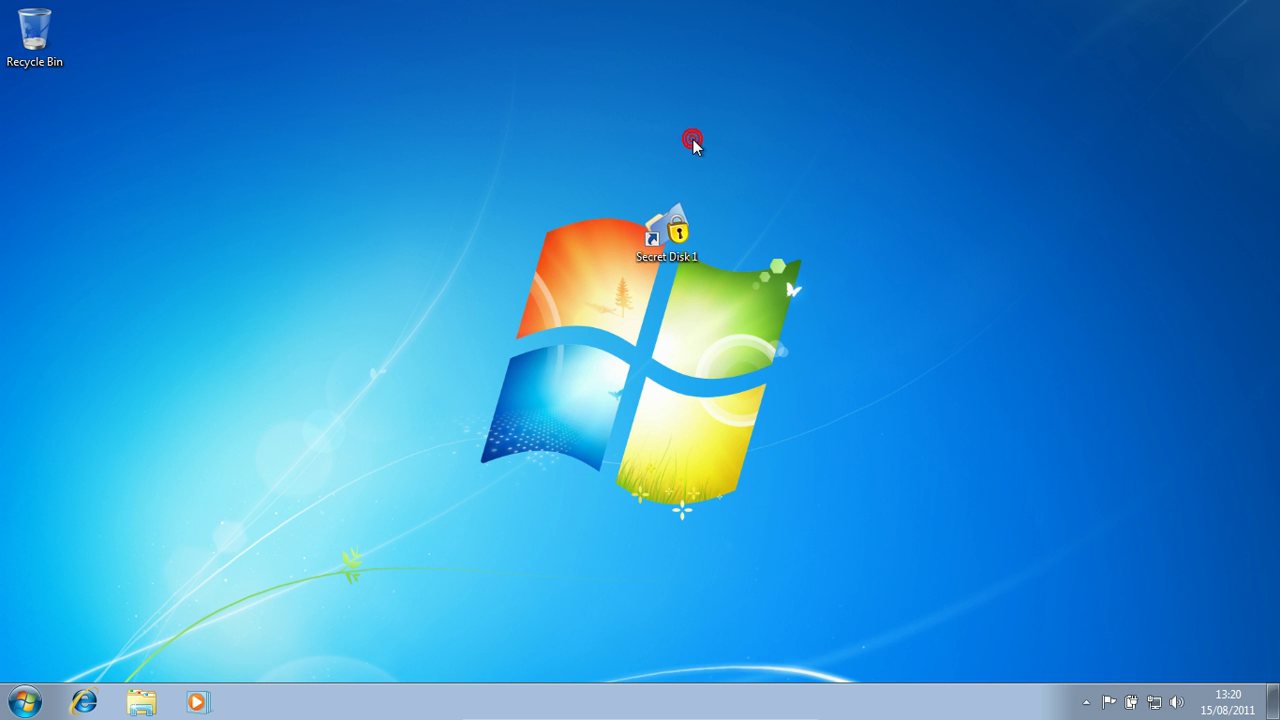
mouse_move(676, 213)
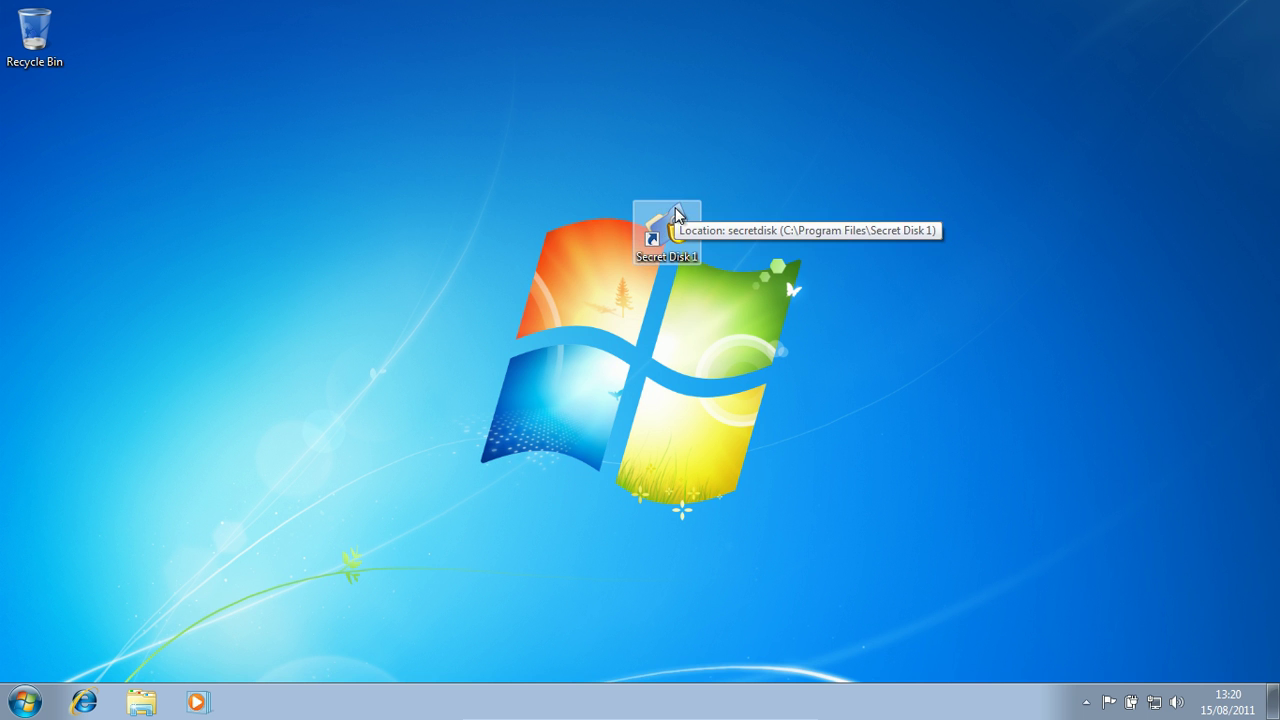
double_click(684, 234)
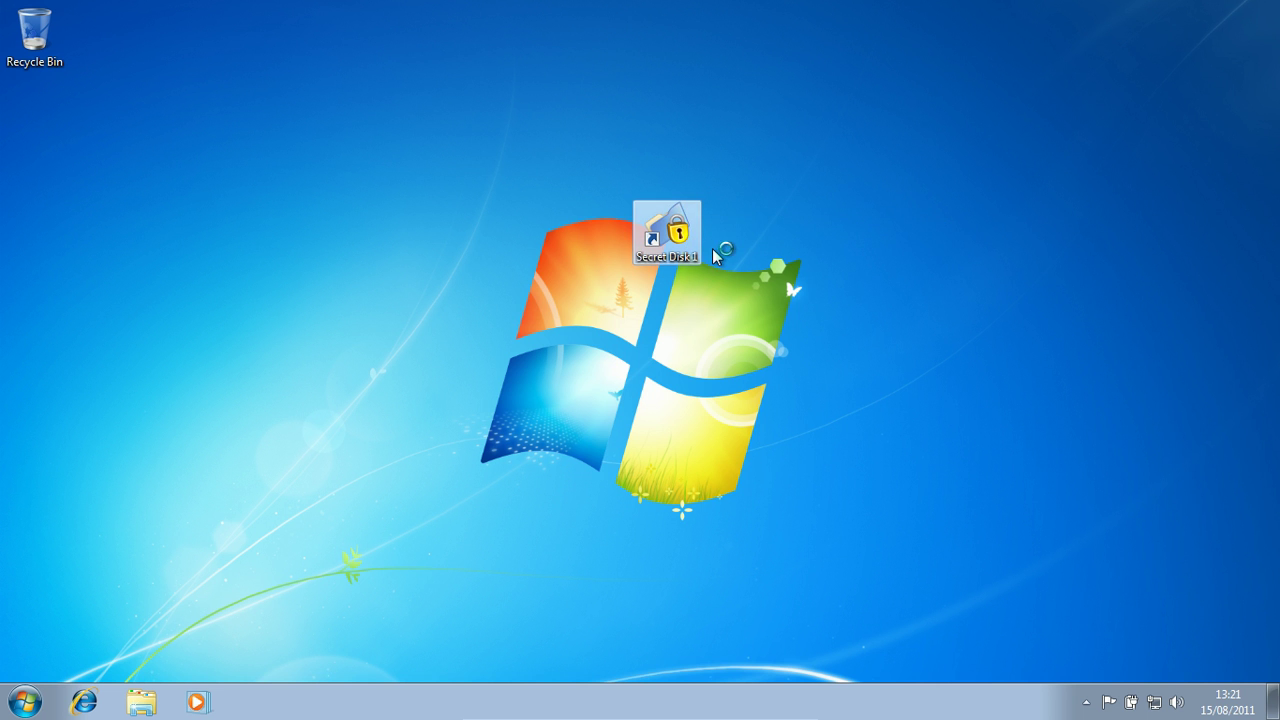
left_click(1005, 245)
left_click_drag(674, 154, 821, 97)
- Enter a five-character password in Choose password and Repeat password, then save it
left_click(740, 317)
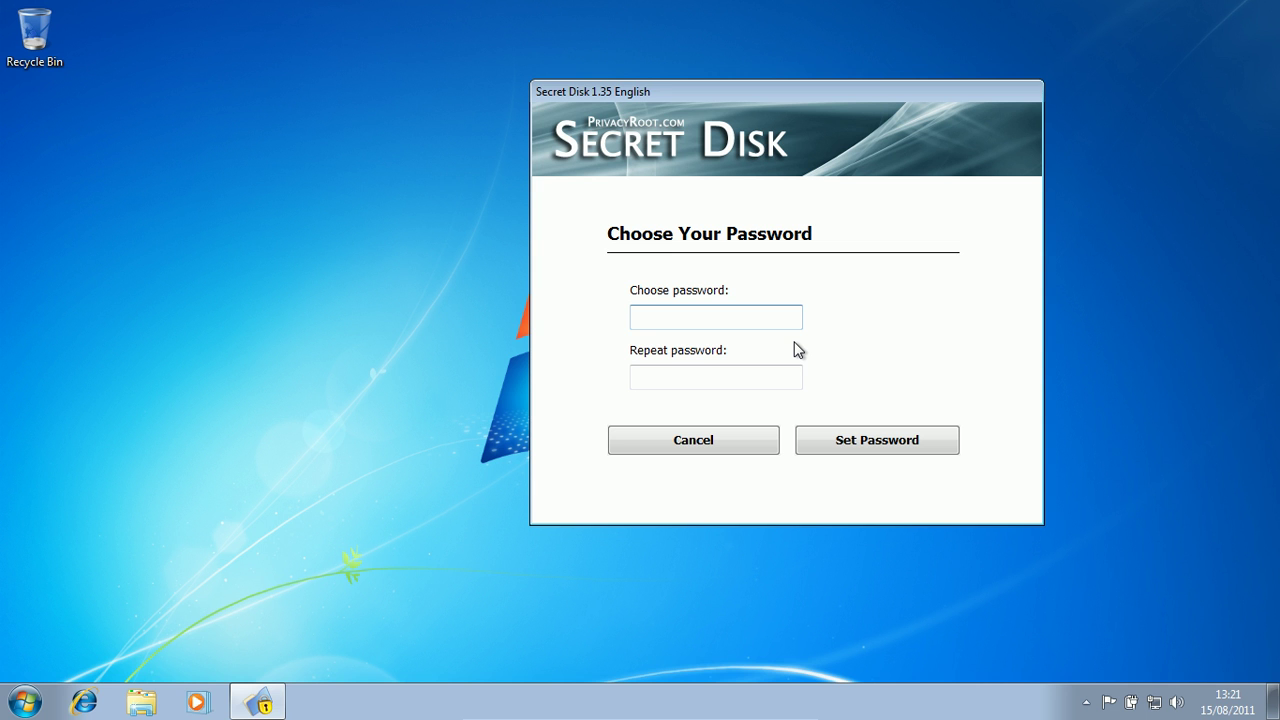
type("*****")
key("BackSpace")
key("BackSpace")
key("BackSpace")
key("BackSpace")
key("BackSpace")
type("*****")
left_click(763, 383)
type("*****")
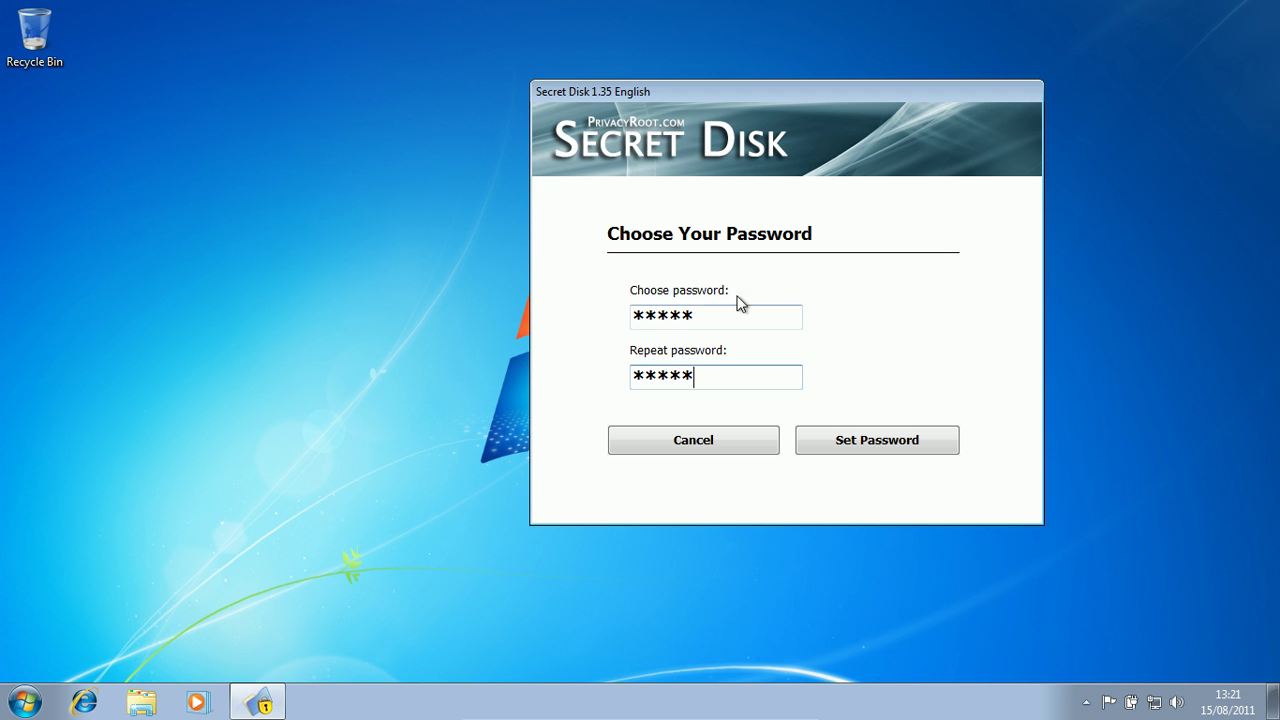
left_click(857, 450)
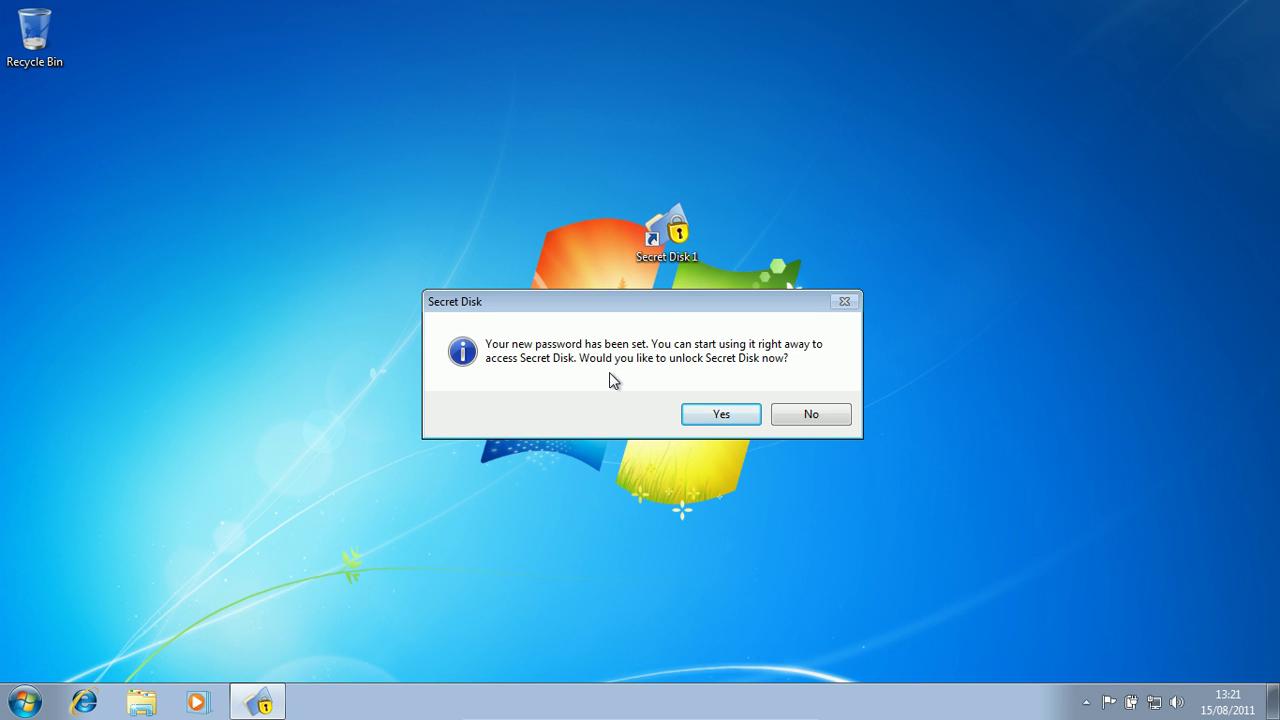
- Choose to unlock now, assign drive letter A, and enter the password to unlock
left_click(700, 414)
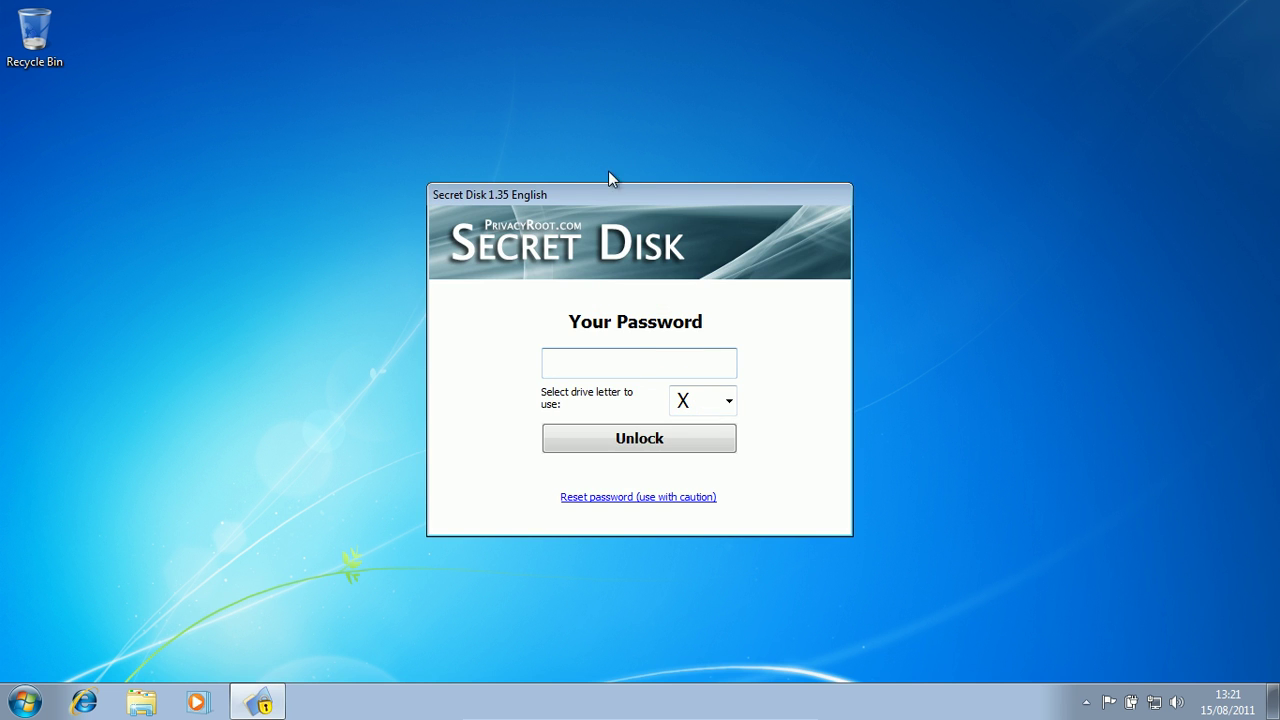
left_click_drag(530, 192, 649, 174)
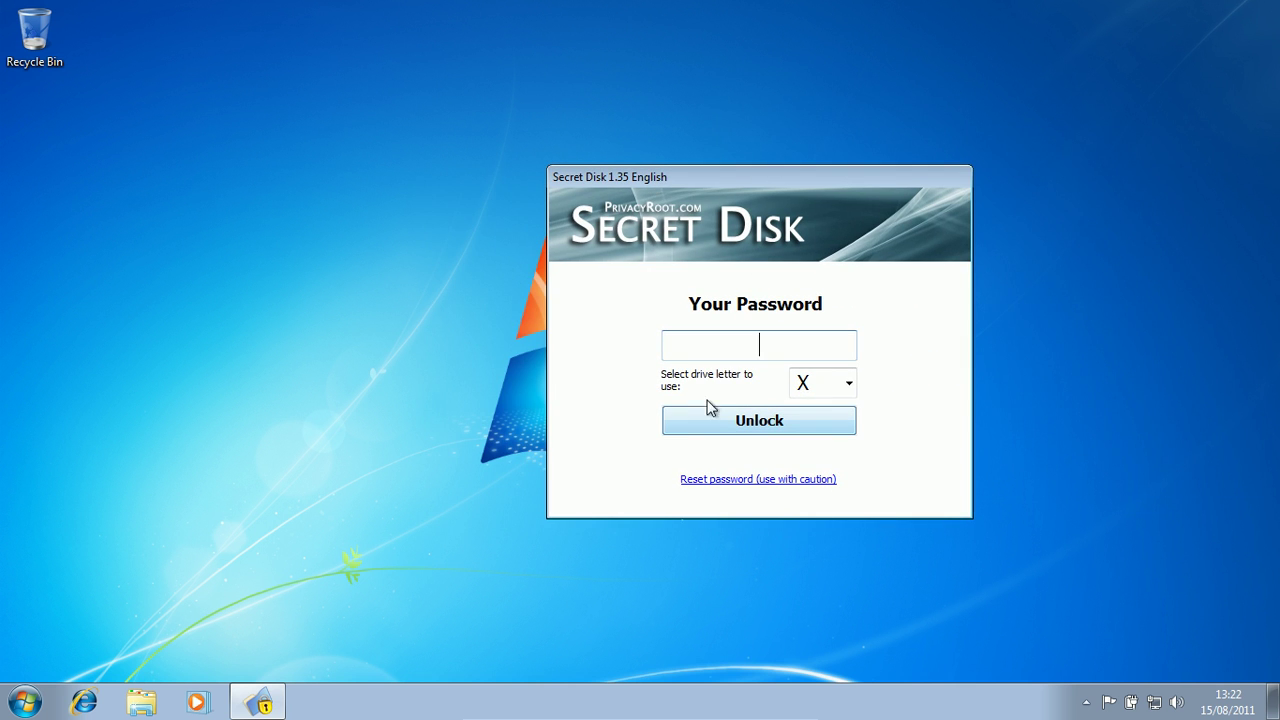
left_click(802, 382)
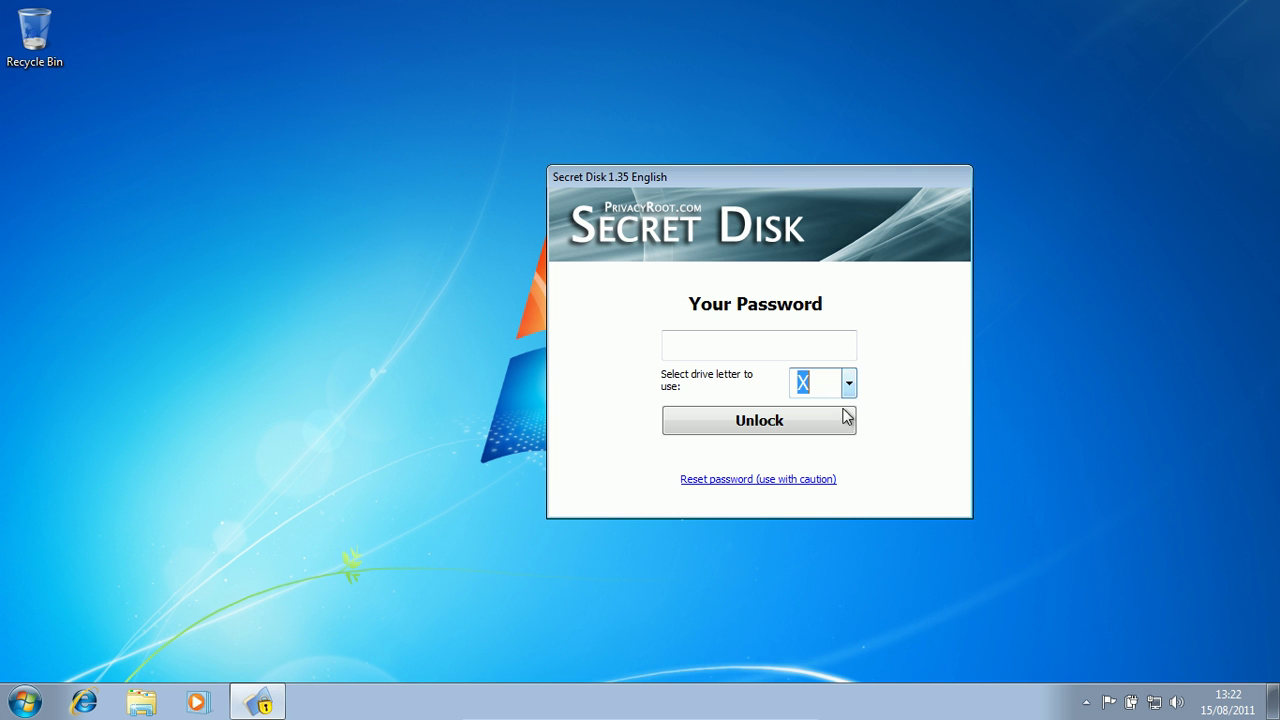
left_click(850, 387)
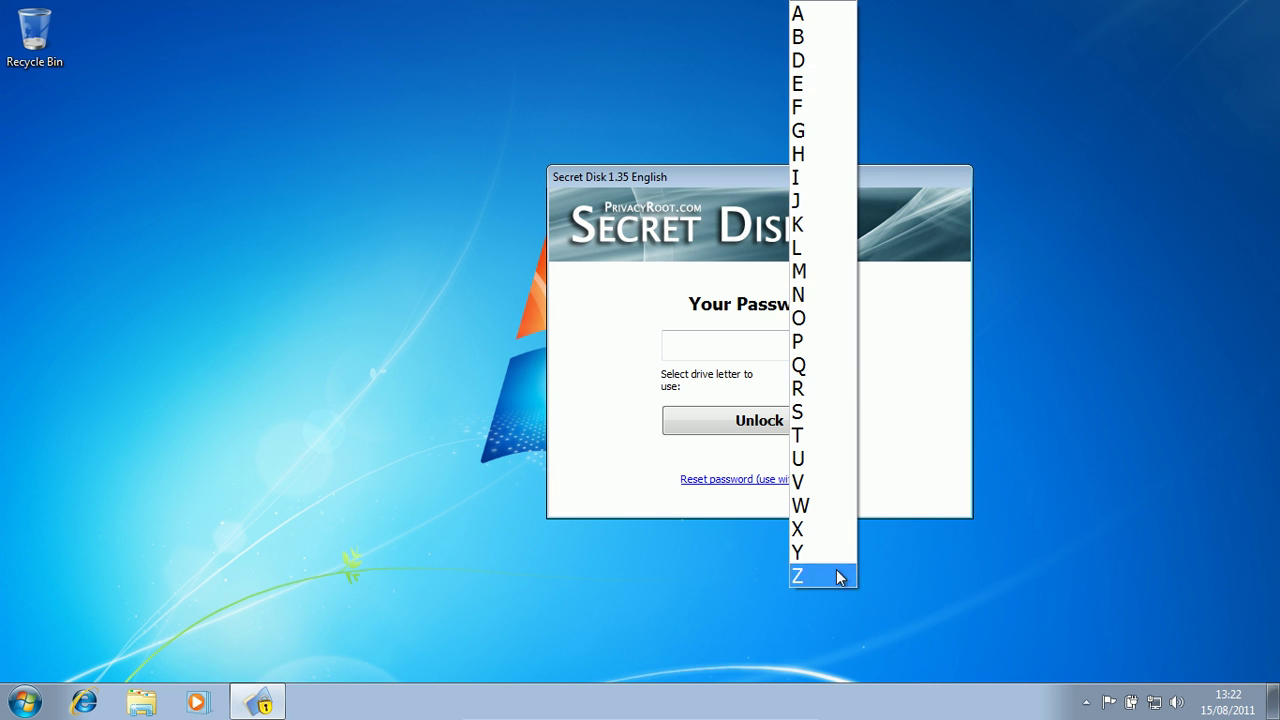
left_click(836, 15)
left_click(735, 347)
type("*****")
key("Return")
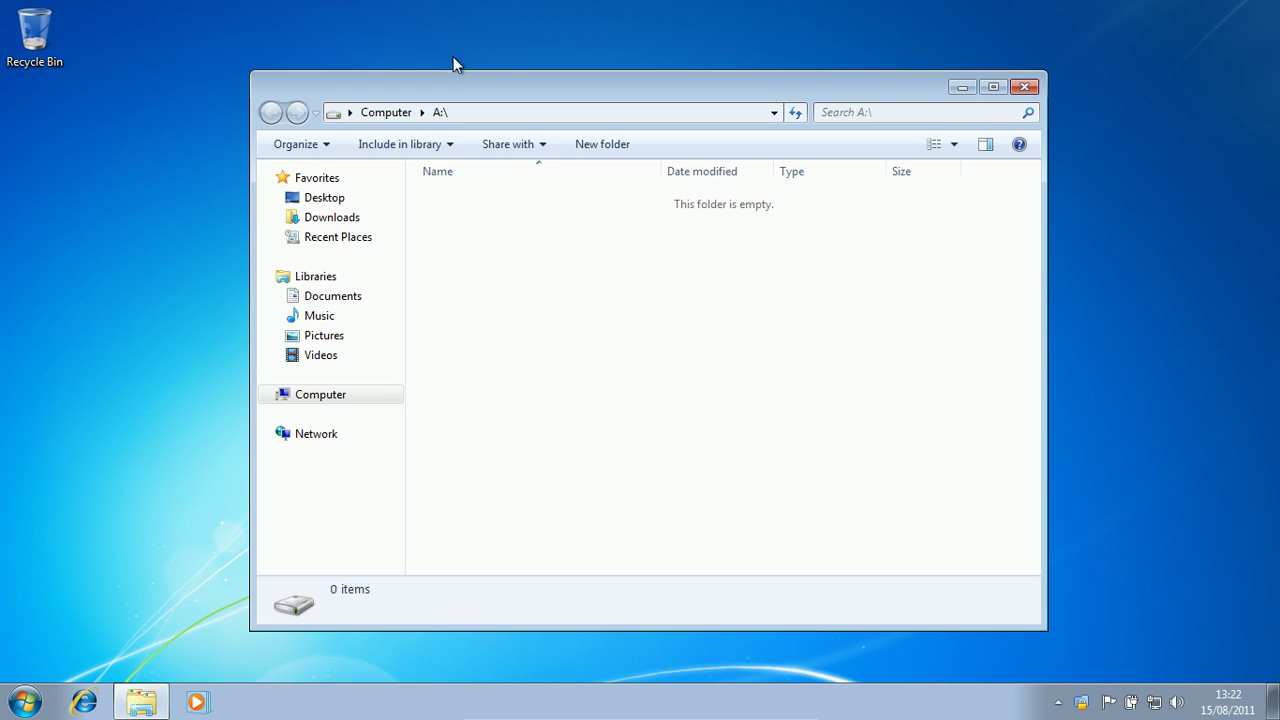
- Compare the drive details of Local Disk (C:) and Local Disk (A:), then reopen Computer
left_click(389, 112)
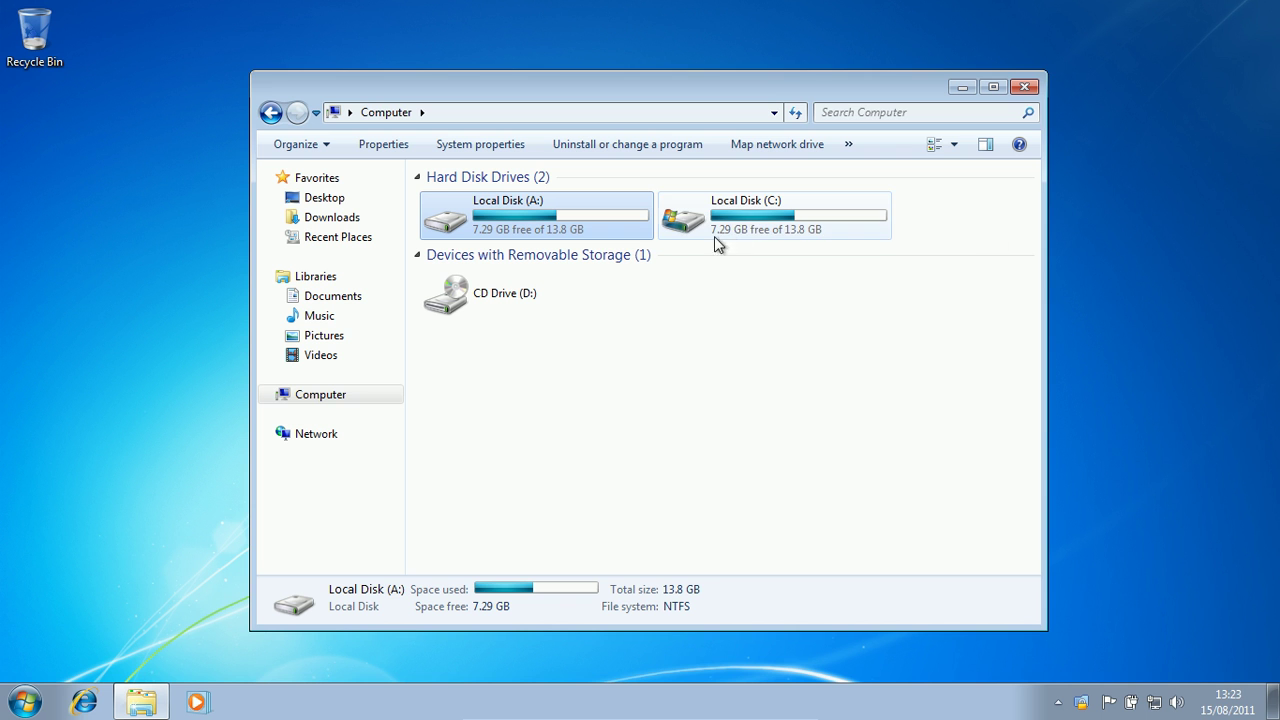
left_click(827, 224)
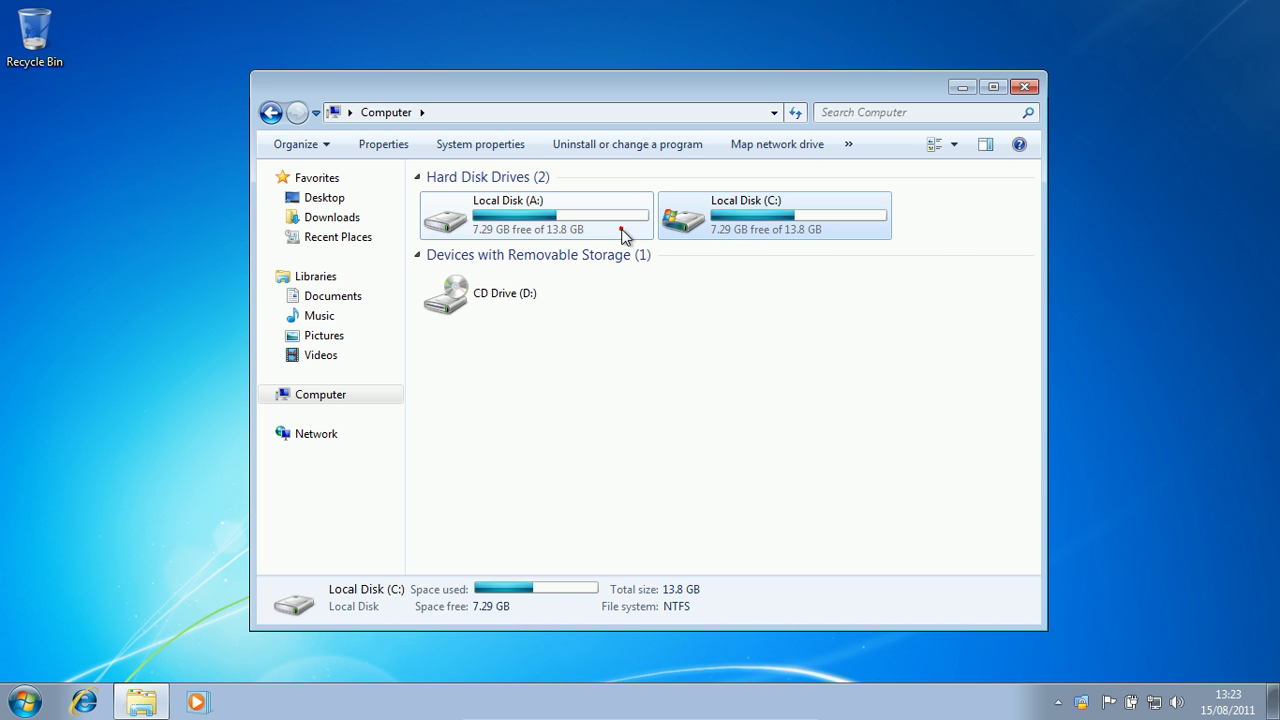
left_click(621, 233)
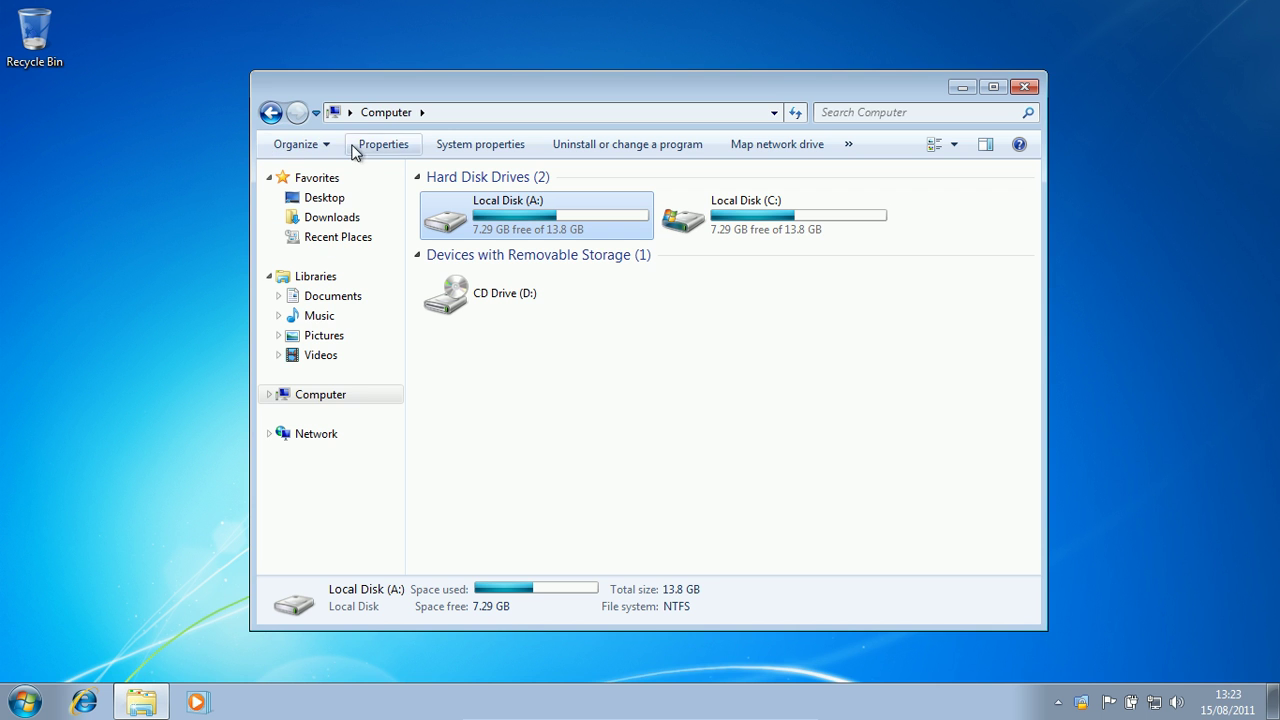
left_click(318, 144)
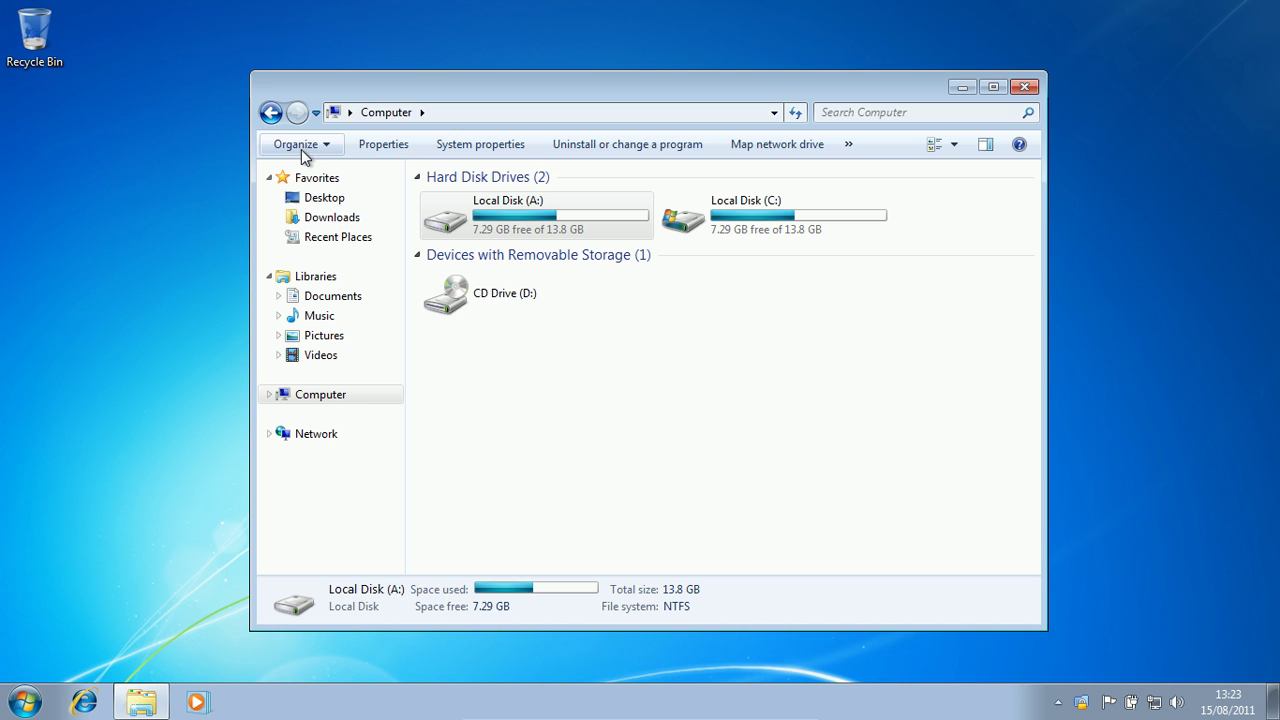
left_click(400, 91)
left_click(1024, 87)
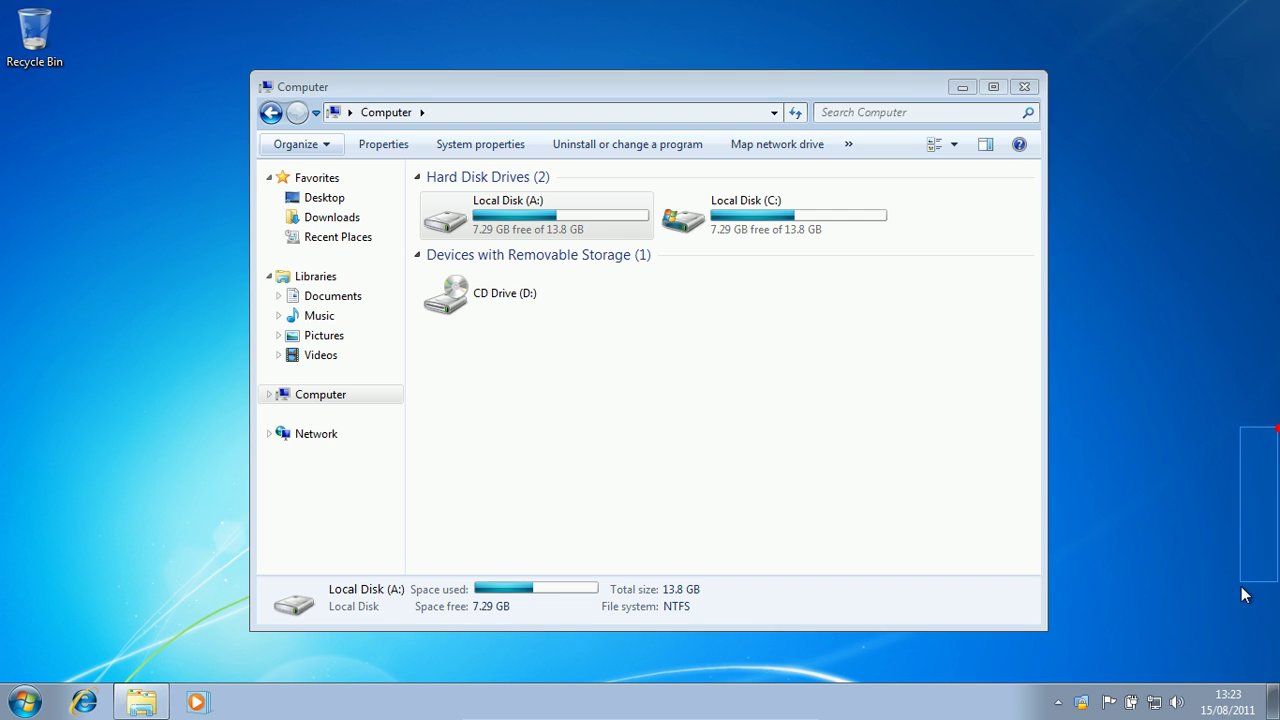
key("super+e")
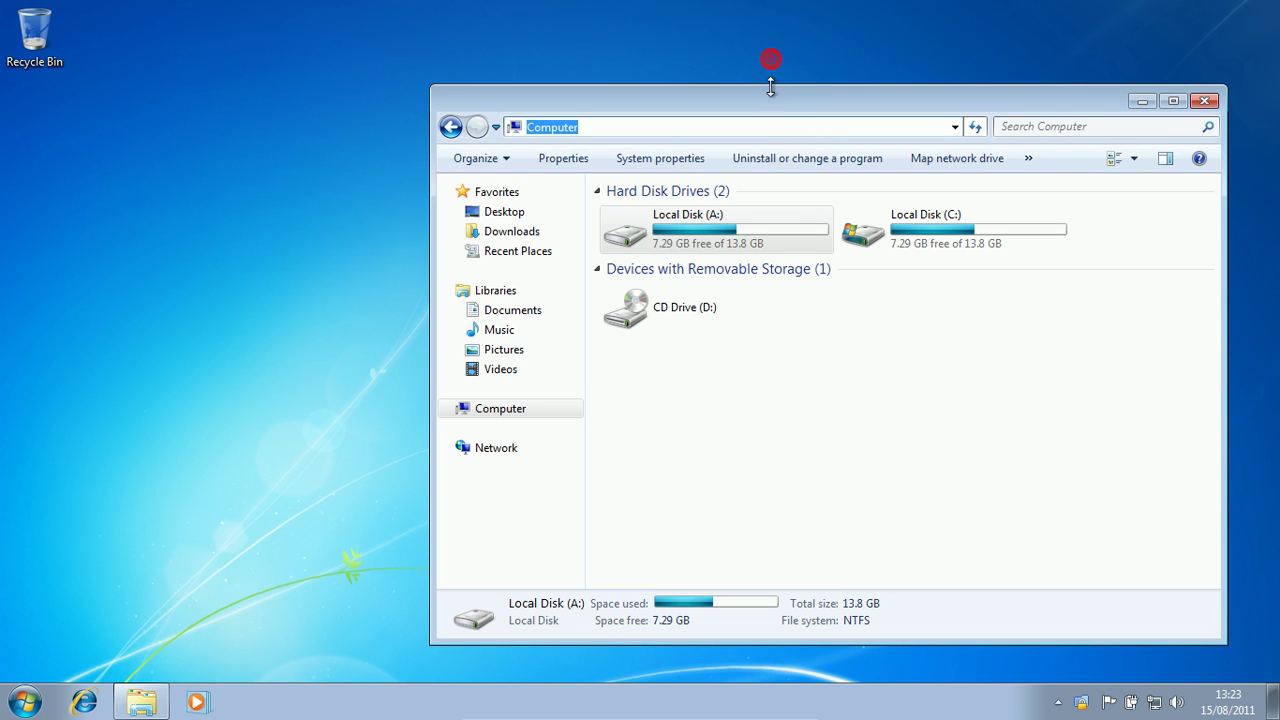
left_click_drag(772, 92, 587, 43)
- Review the View tab of Folder and search options without changing anything
left_click(286, 108)
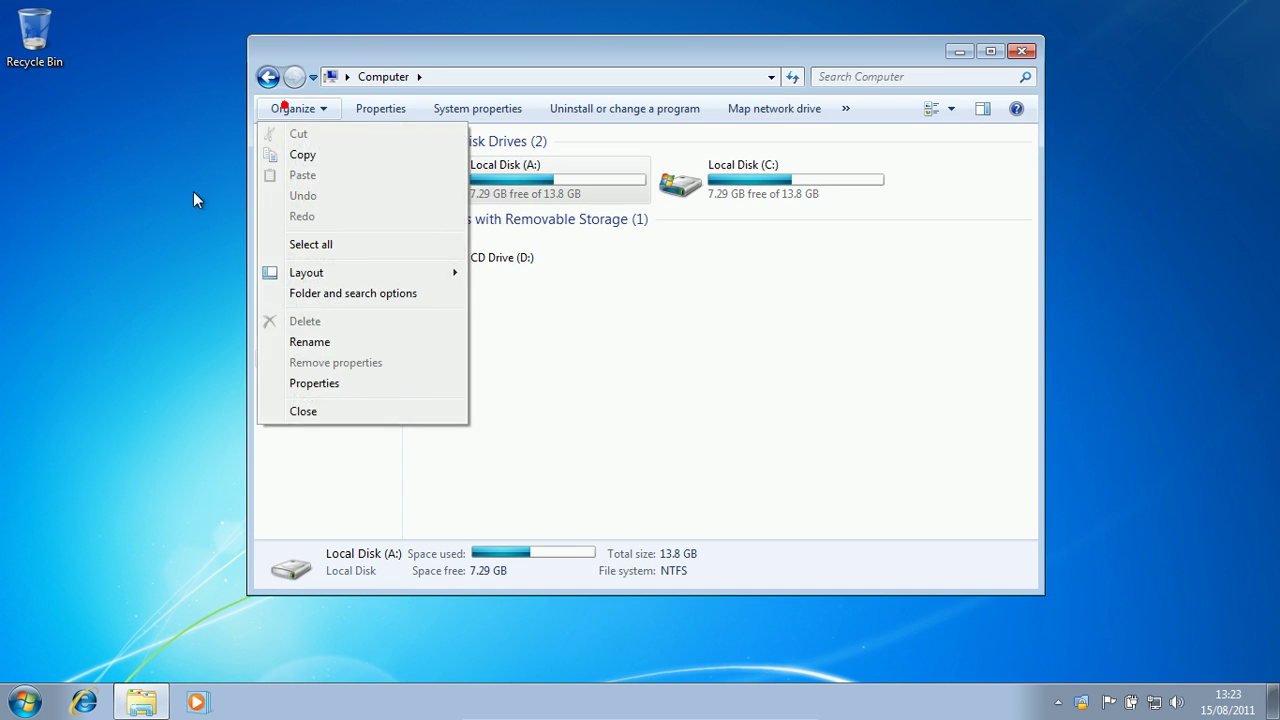
left_click(371, 296)
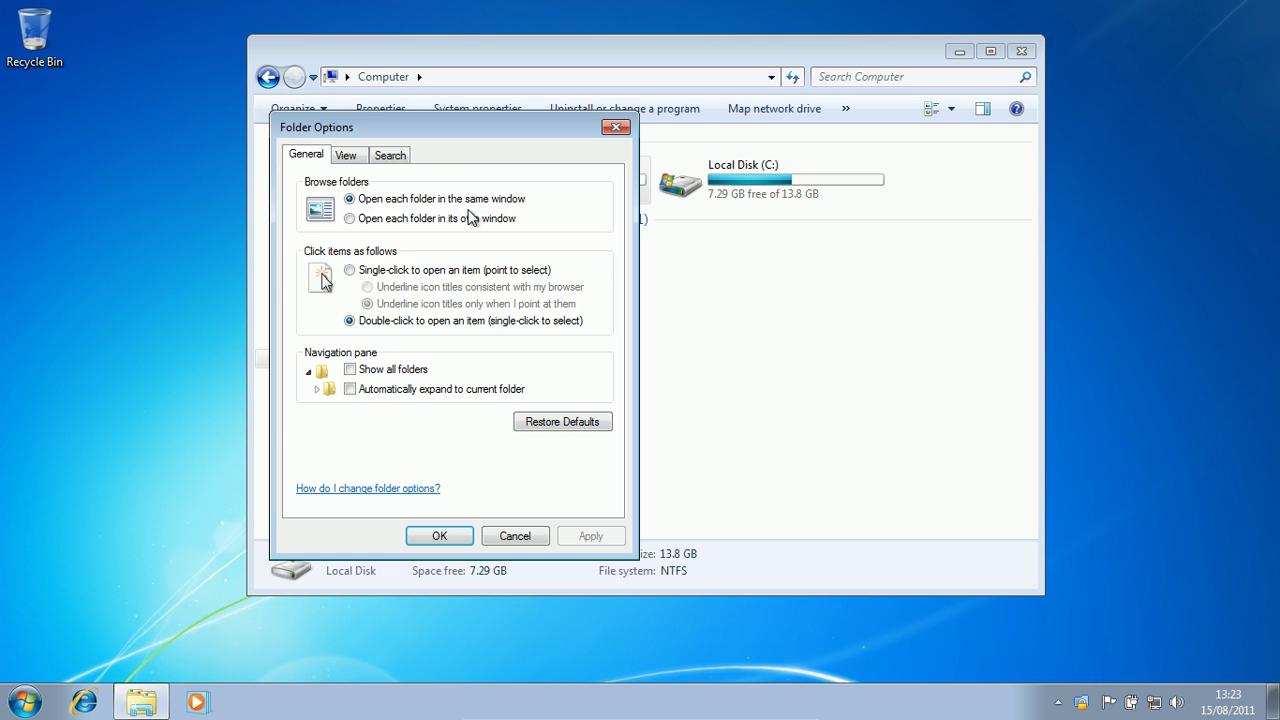
left_click(352, 158)
scroll(604, 320, "down", 1)
scroll(605, 320, "down", 1)
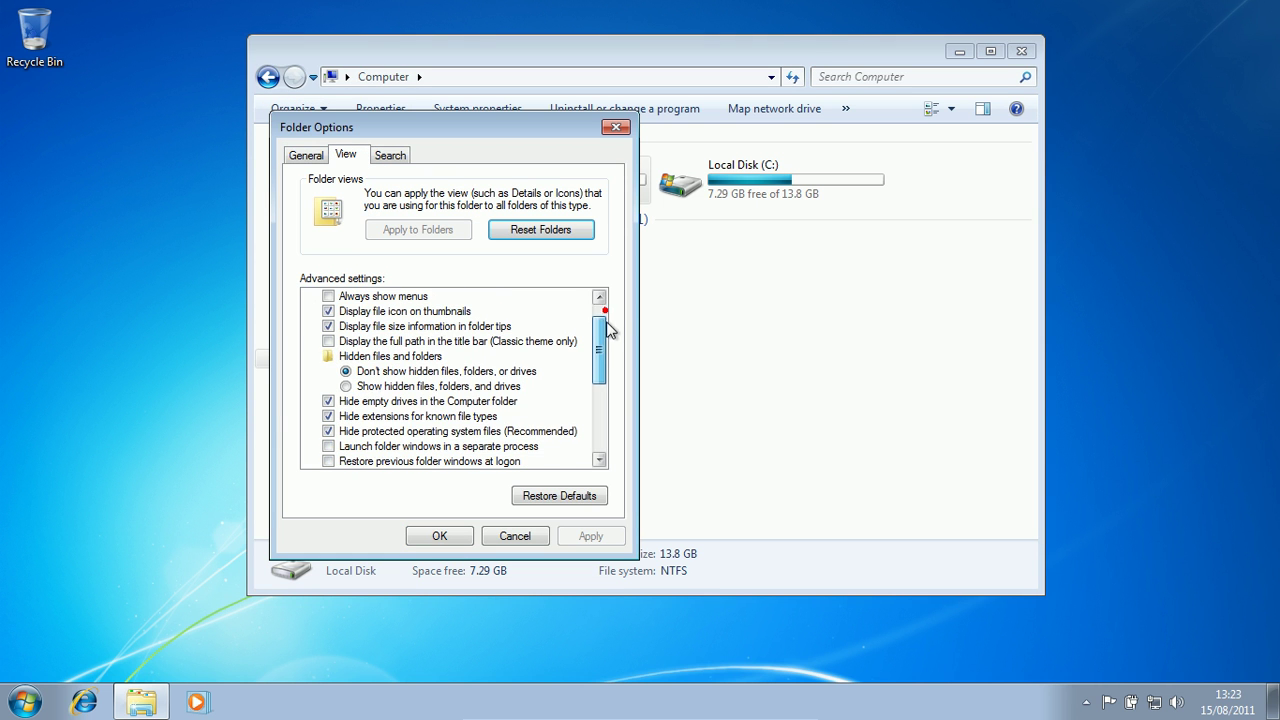
left_click(515, 536)
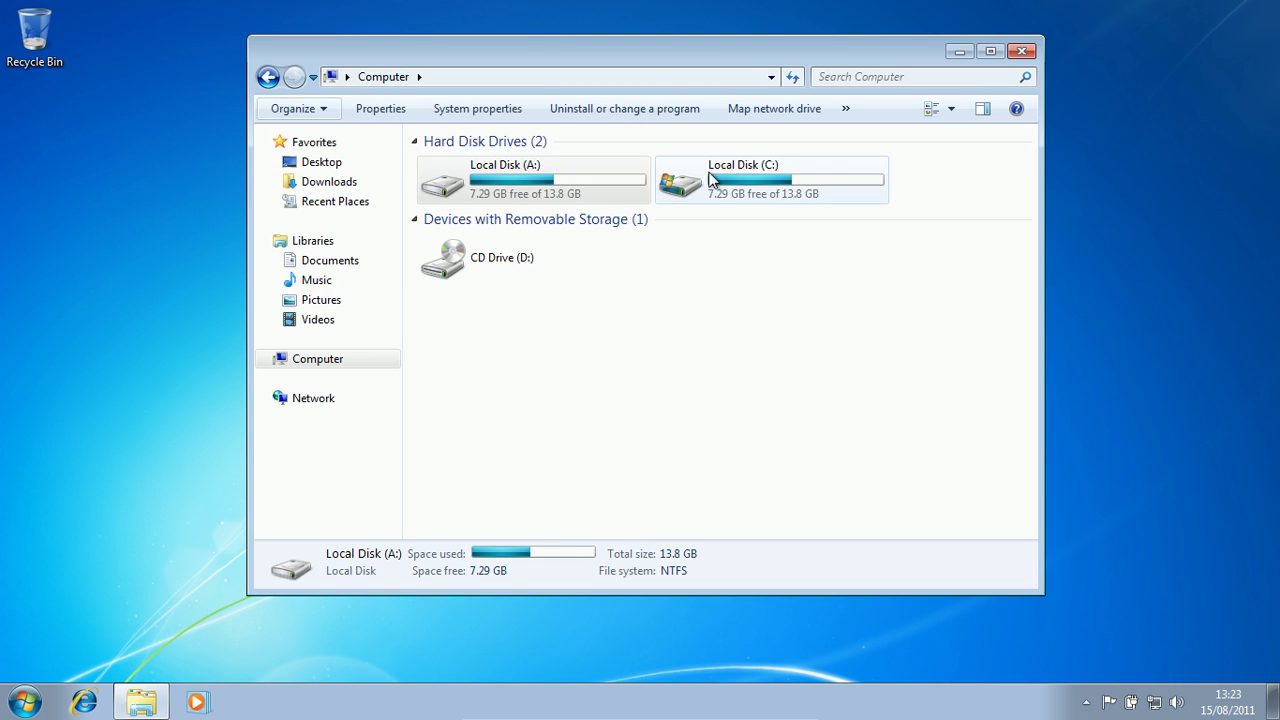
- Open Local Disk (A:) from Computer, showing its empty folder
left_click(600, 194)
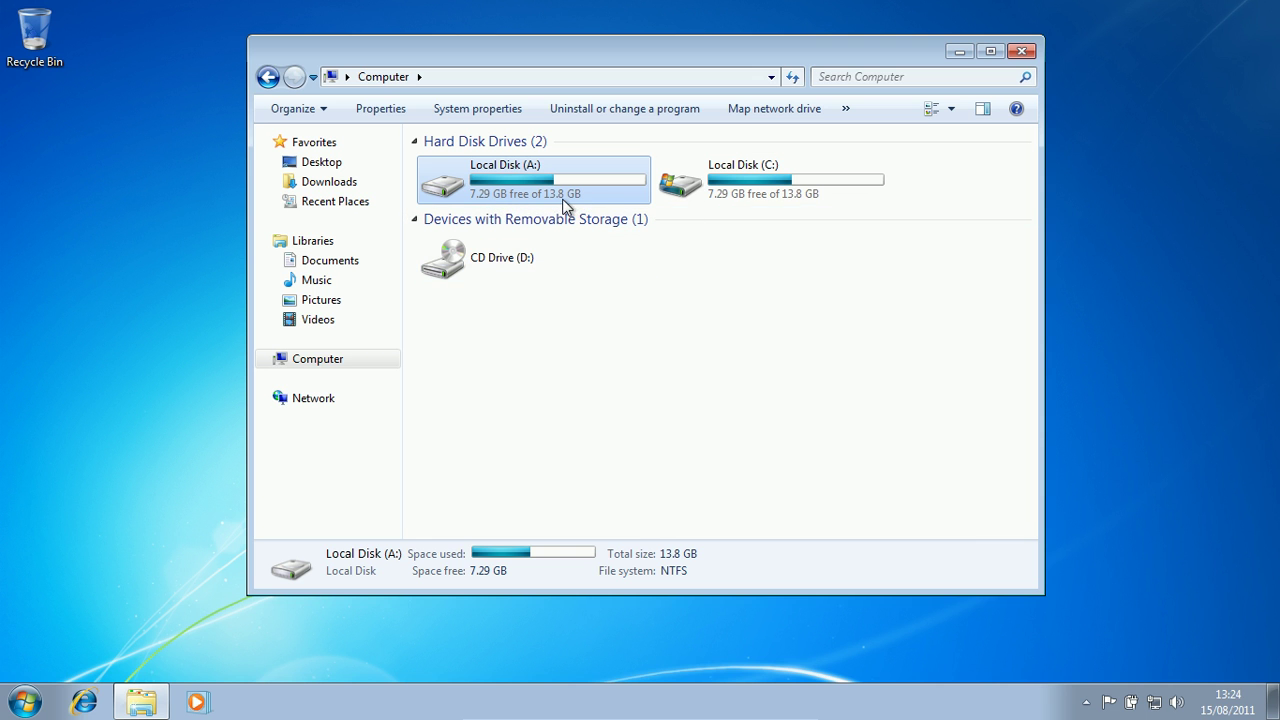
mouse_move(563, 205)
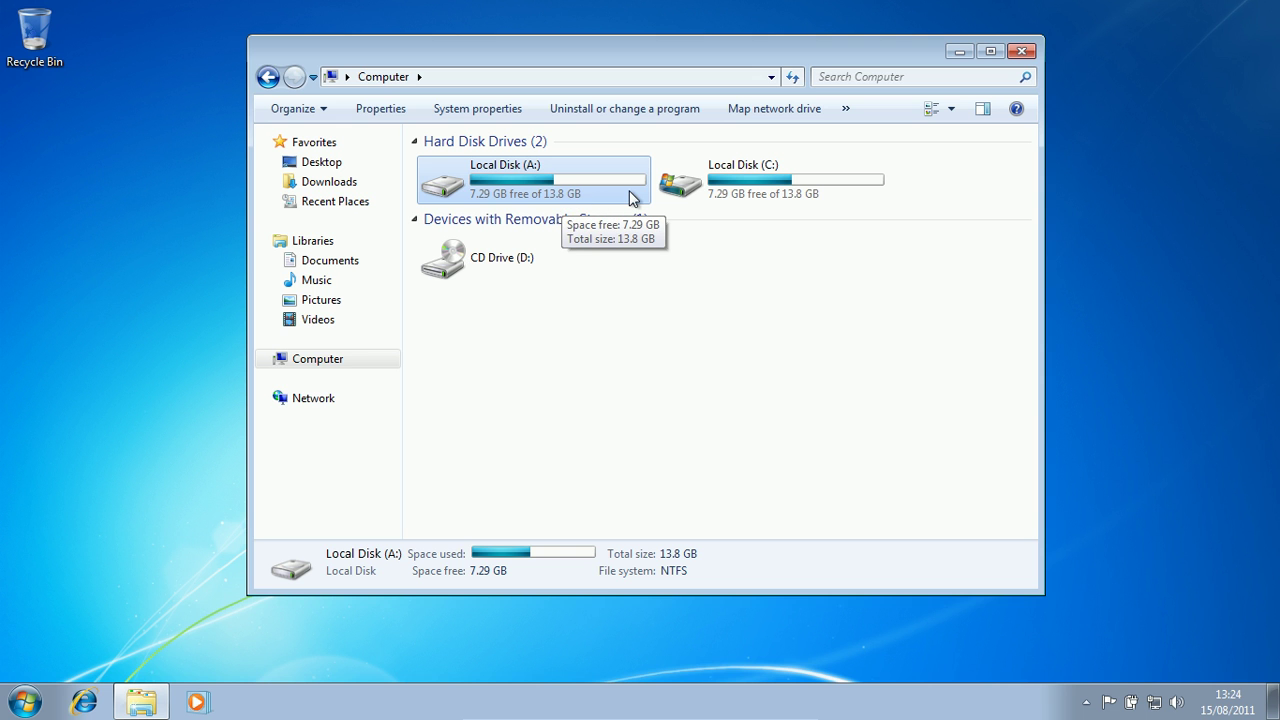
left_click(682, 192)
left_click(652, 200)
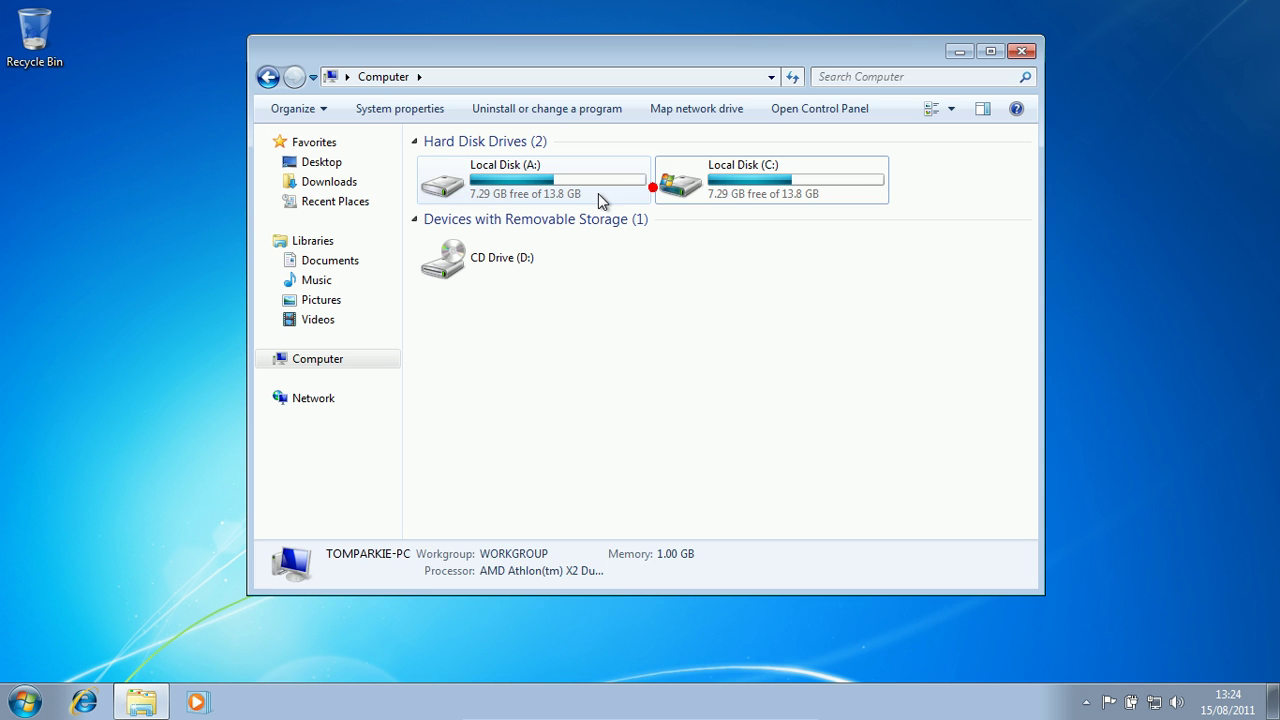
left_click(697, 205)
double_click(540, 192)
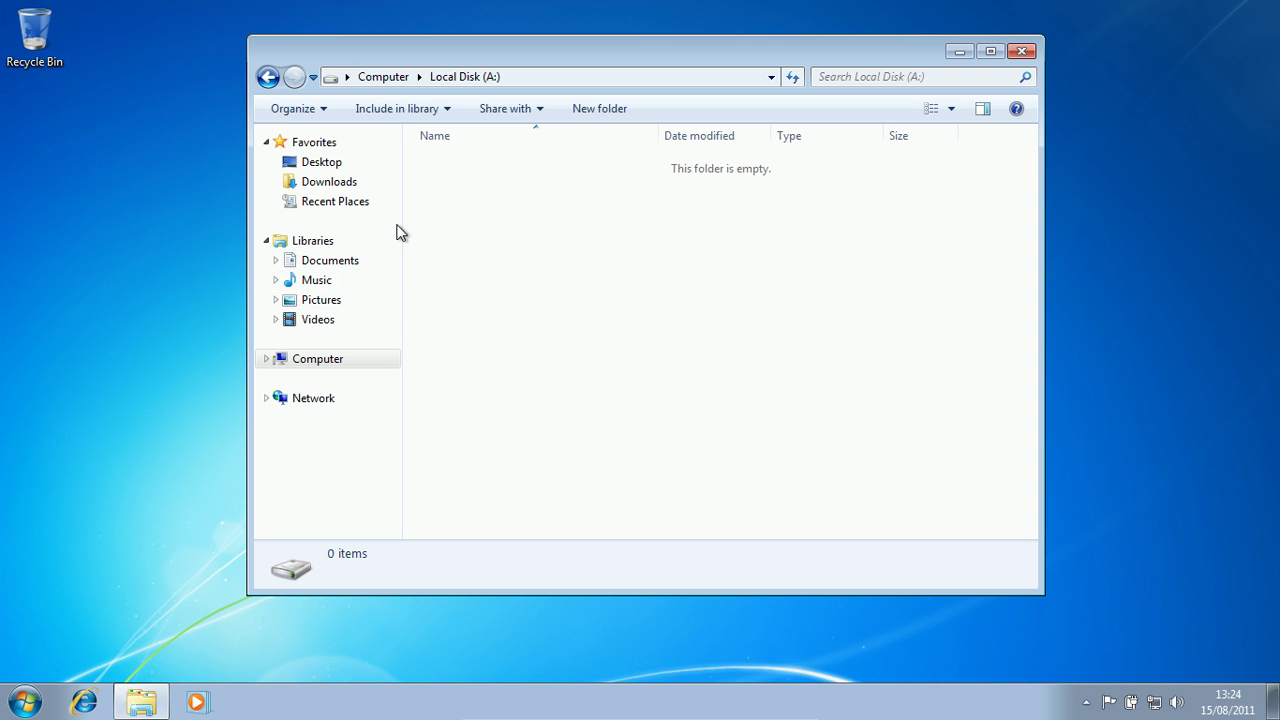
- Create a new text document on the desktop
left_click_drag(414, 42, 552, 73)
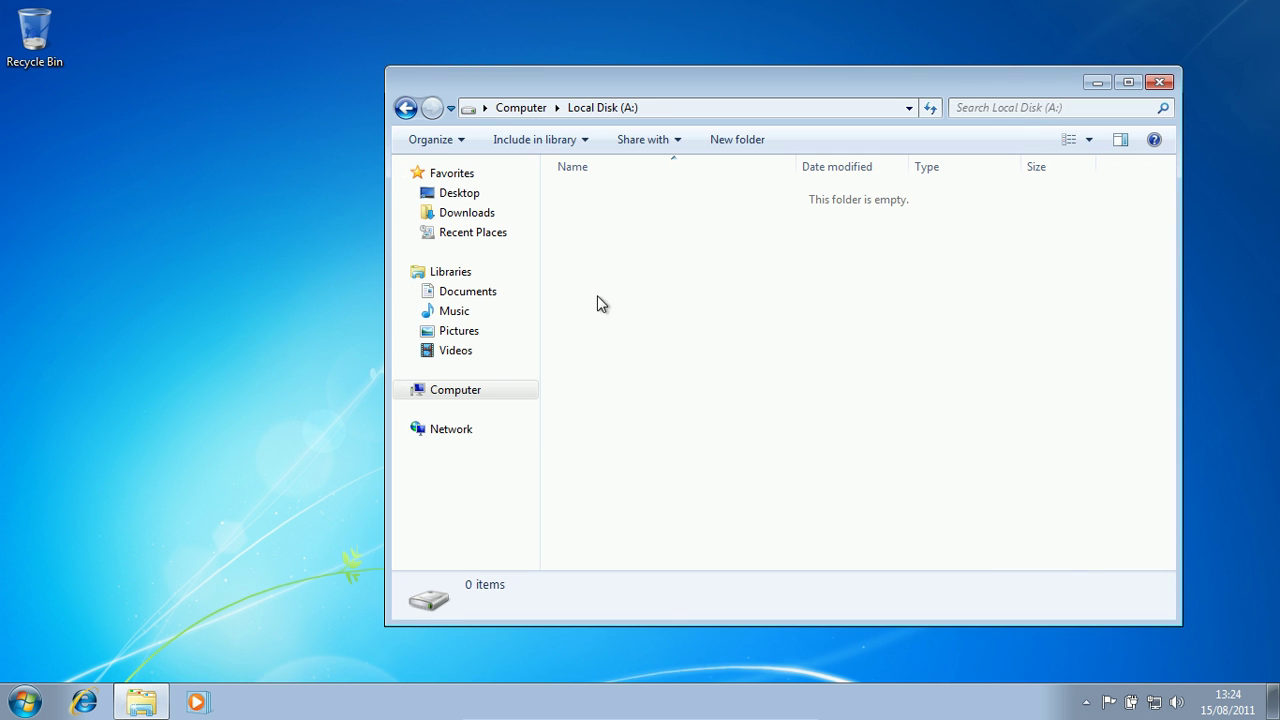
left_click(70, 183)
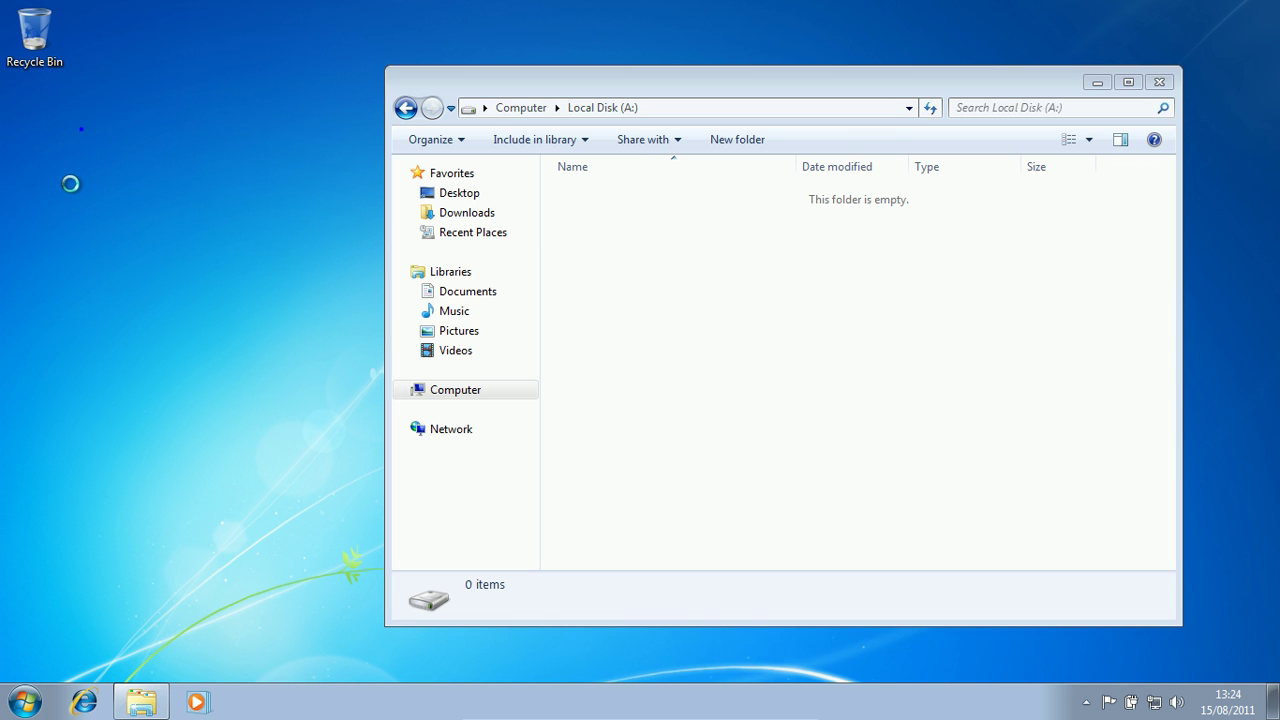
right_click(81, 129)
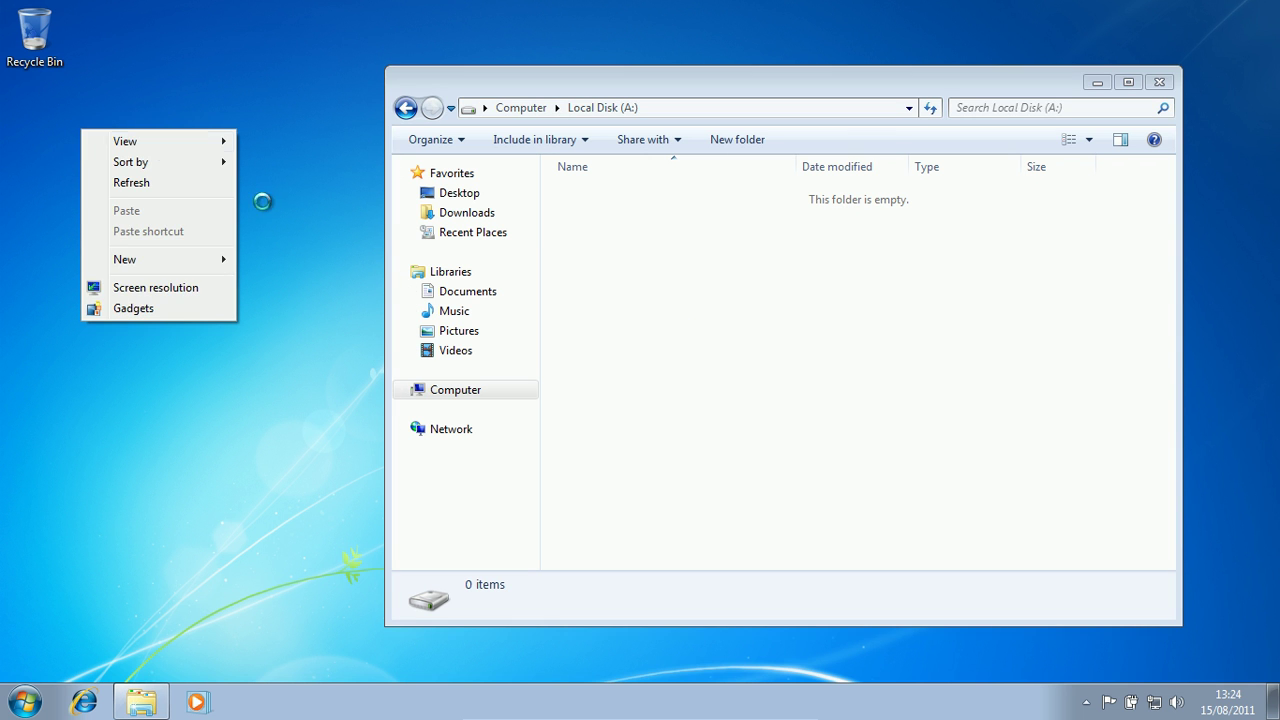
left_click(151, 259)
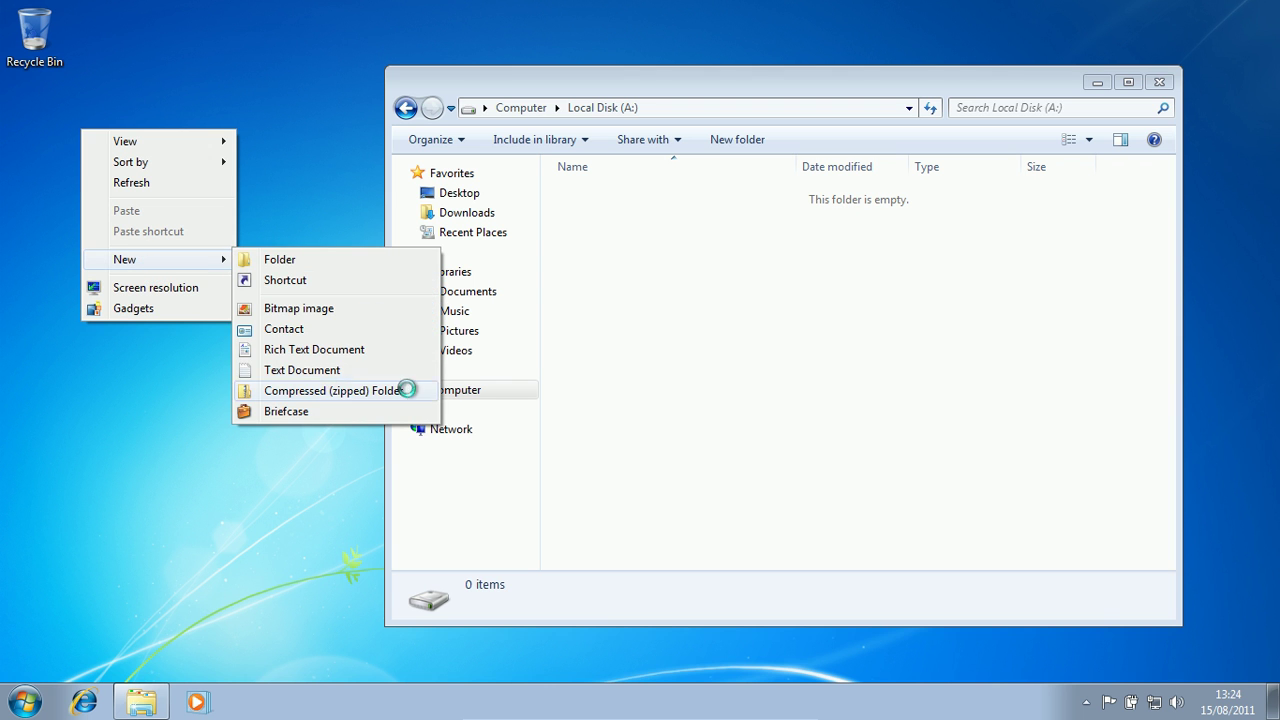
left_click(291, 366)
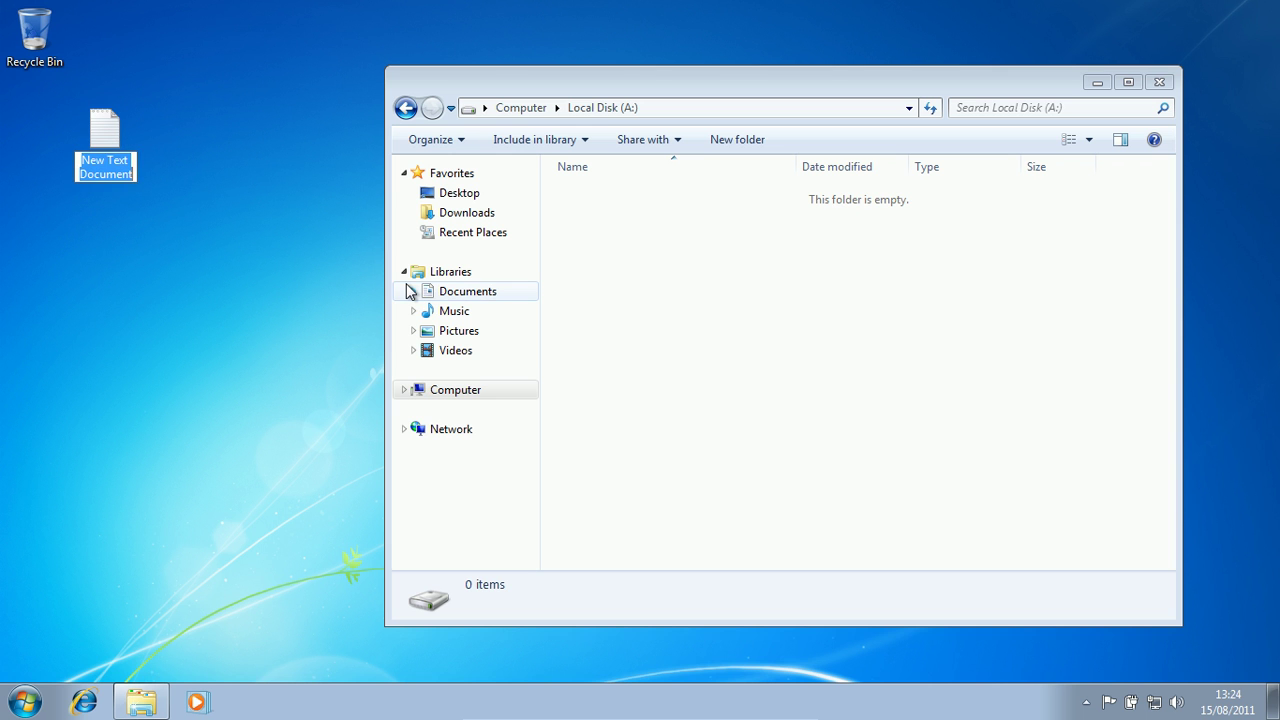
- Name the new file 'private details' and open it in Notepad
type("privare")
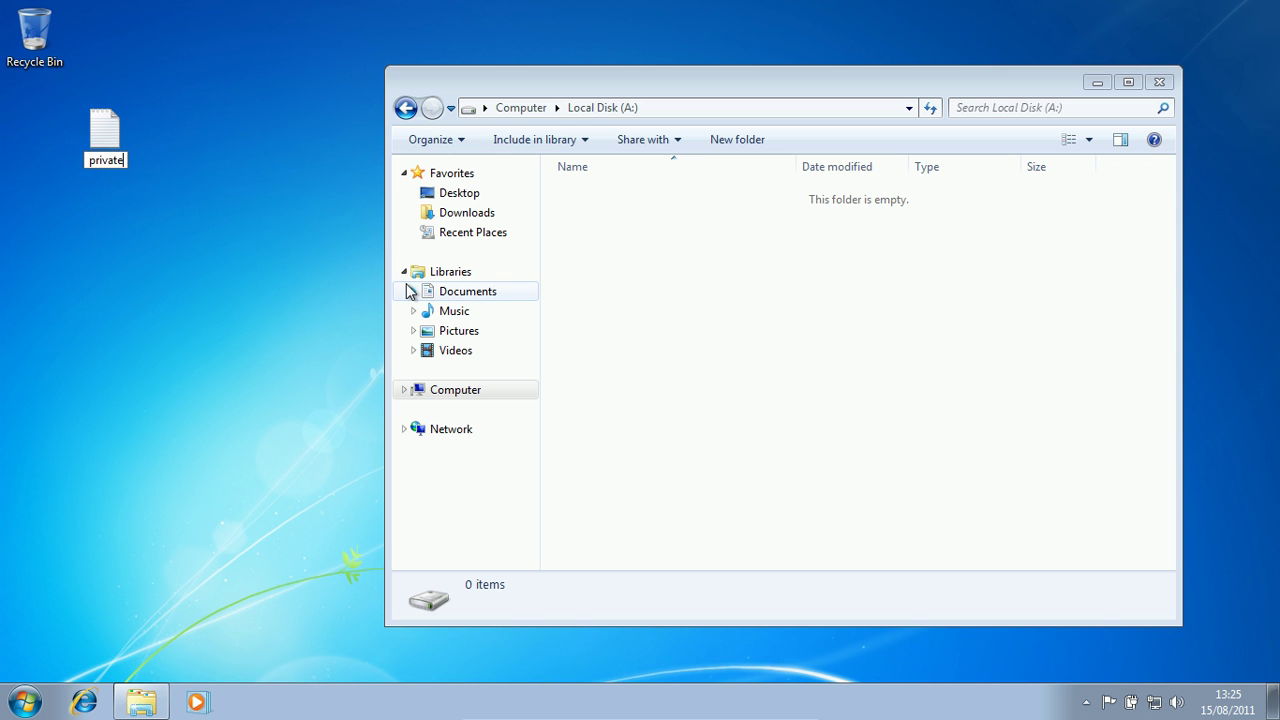
type(" detaisl")
key("BackSpace")
key("BackSpace")
key("BackSpace")
type("als")
key("BackSpace")
key("BackSpace")
key("BackSpace")
type("ils")
key("Return")
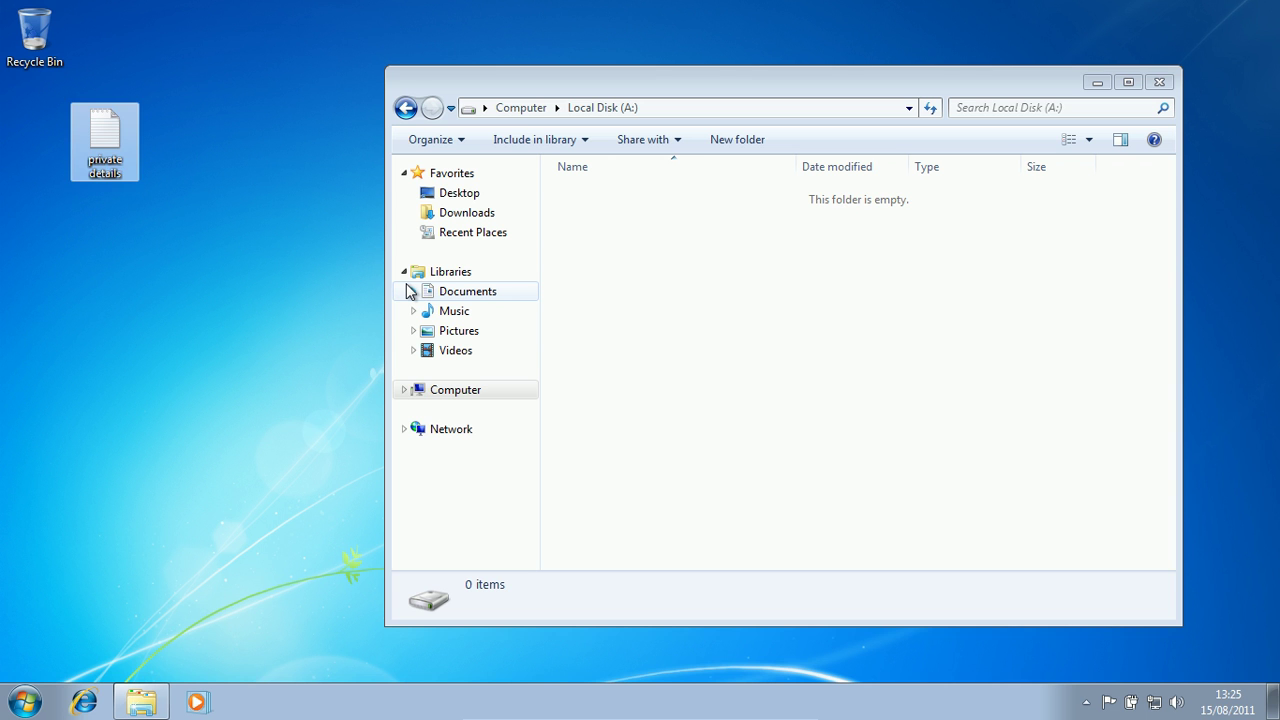
double_click(104, 140)
- Type the Xbox Live code and card number into the private details note
left_click(418, 18)
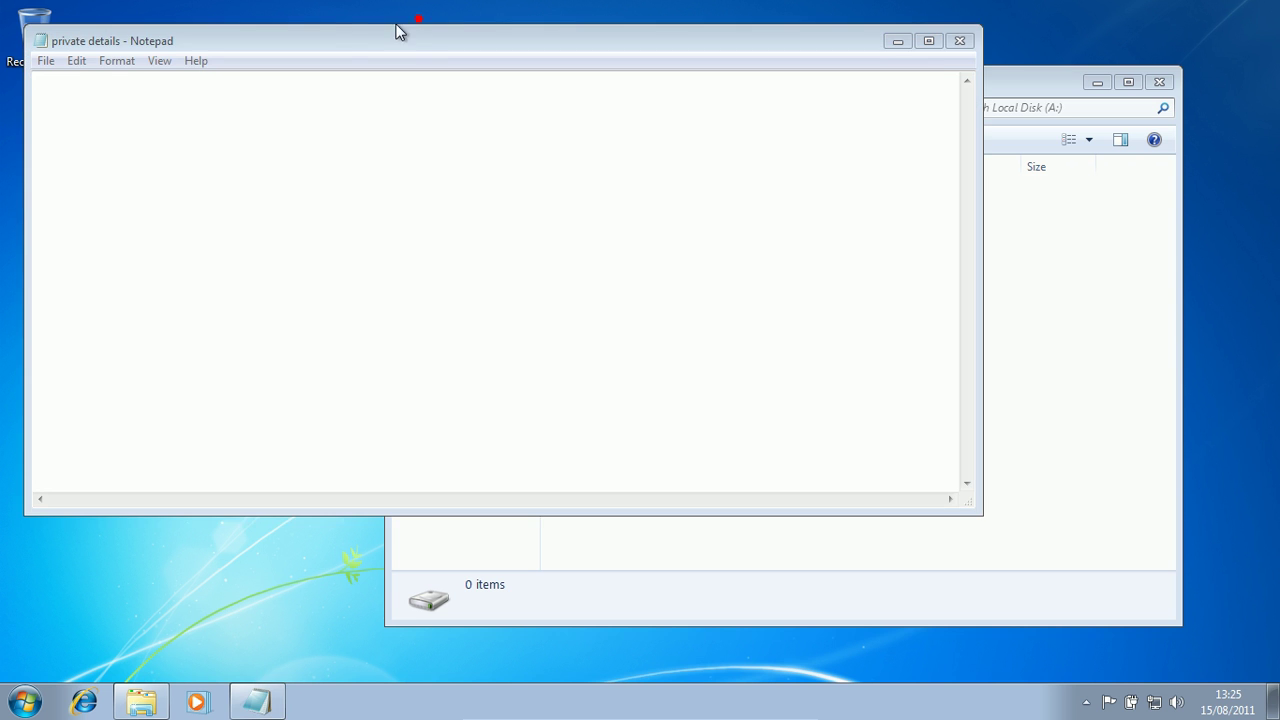
left_click_drag(337, 32, 578, 105)
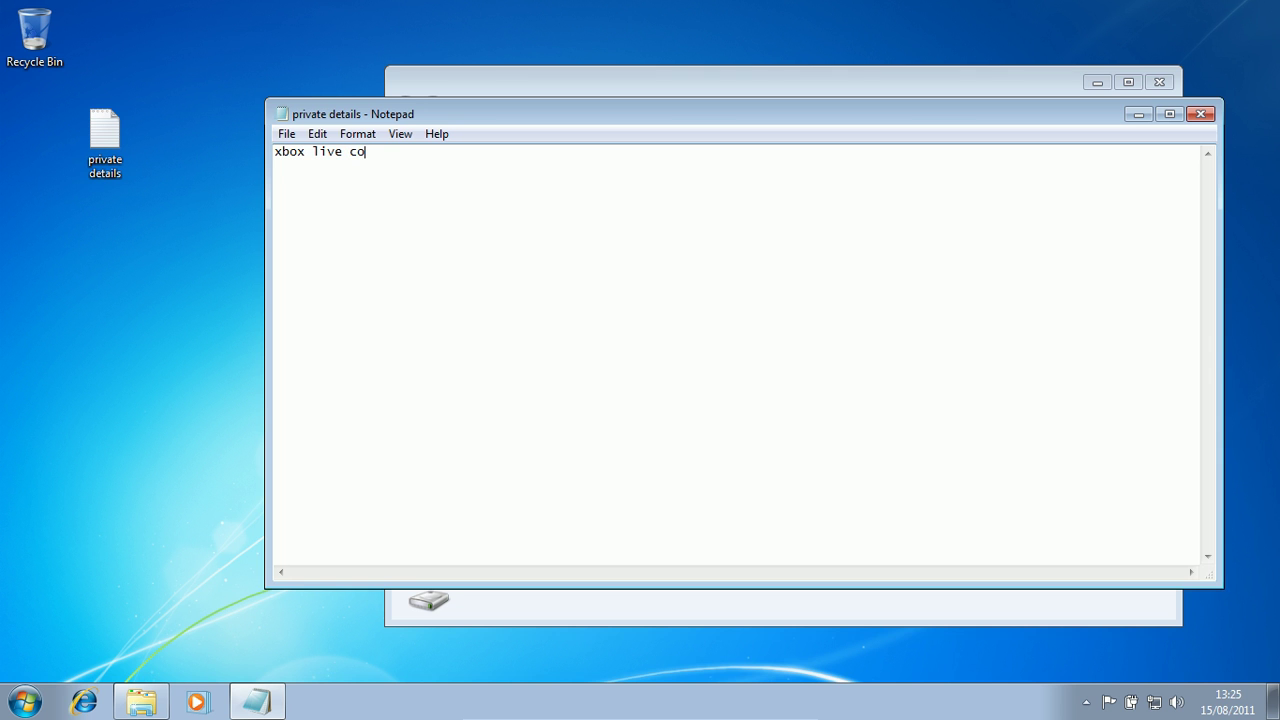
type("erilt6yue4589sturjsrgtydrzy89gy")
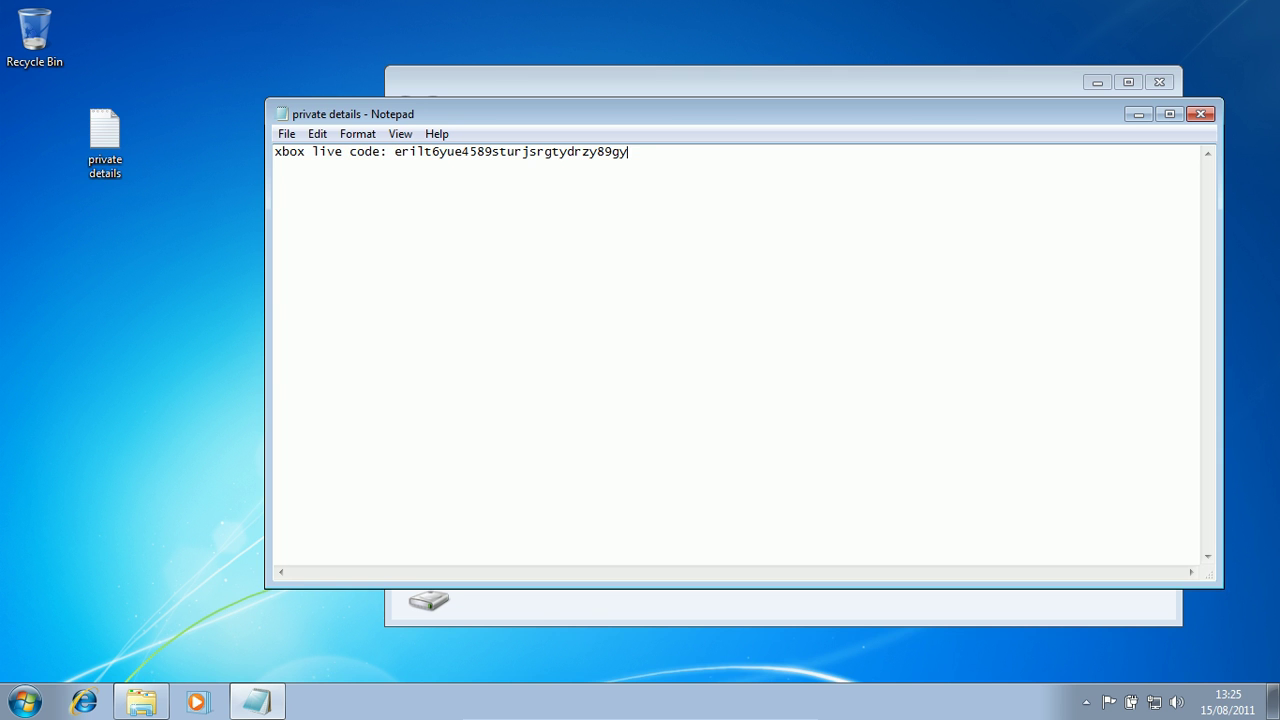
key("super")
left_click(332, 186)
type("475848543284723458367589284378473")
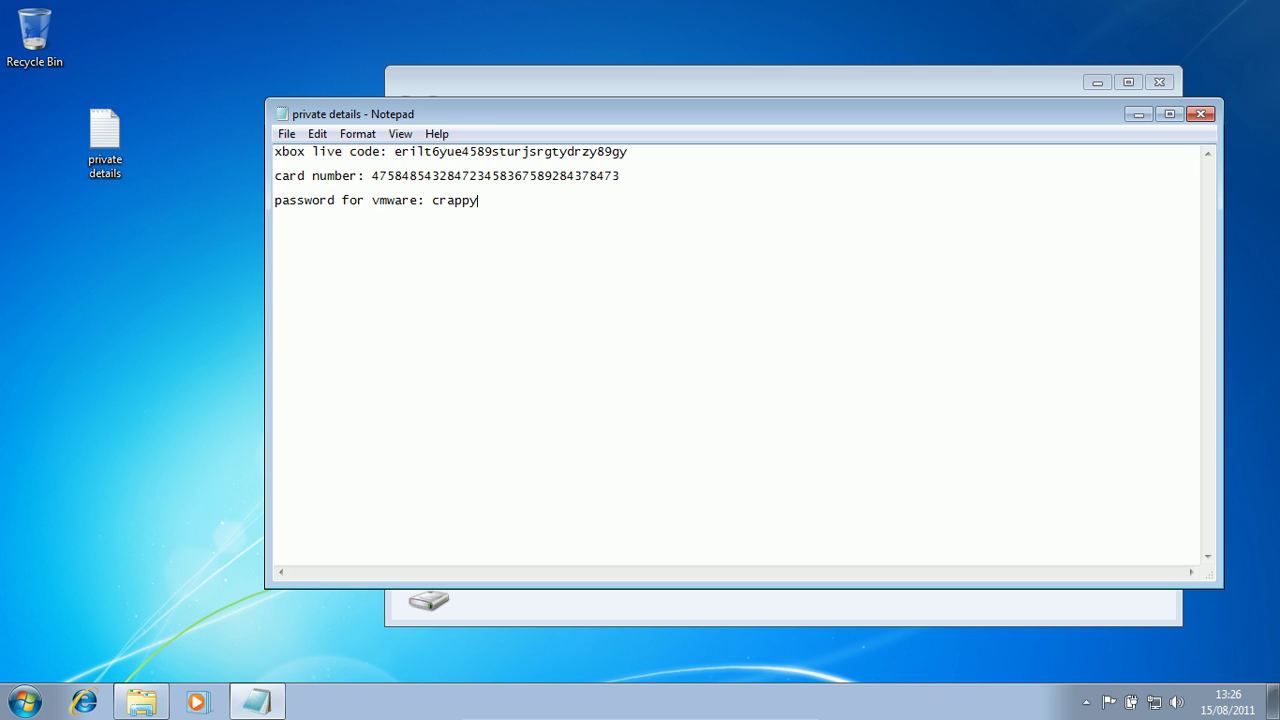
- Save private details and close Notepad
left_click(285, 133)
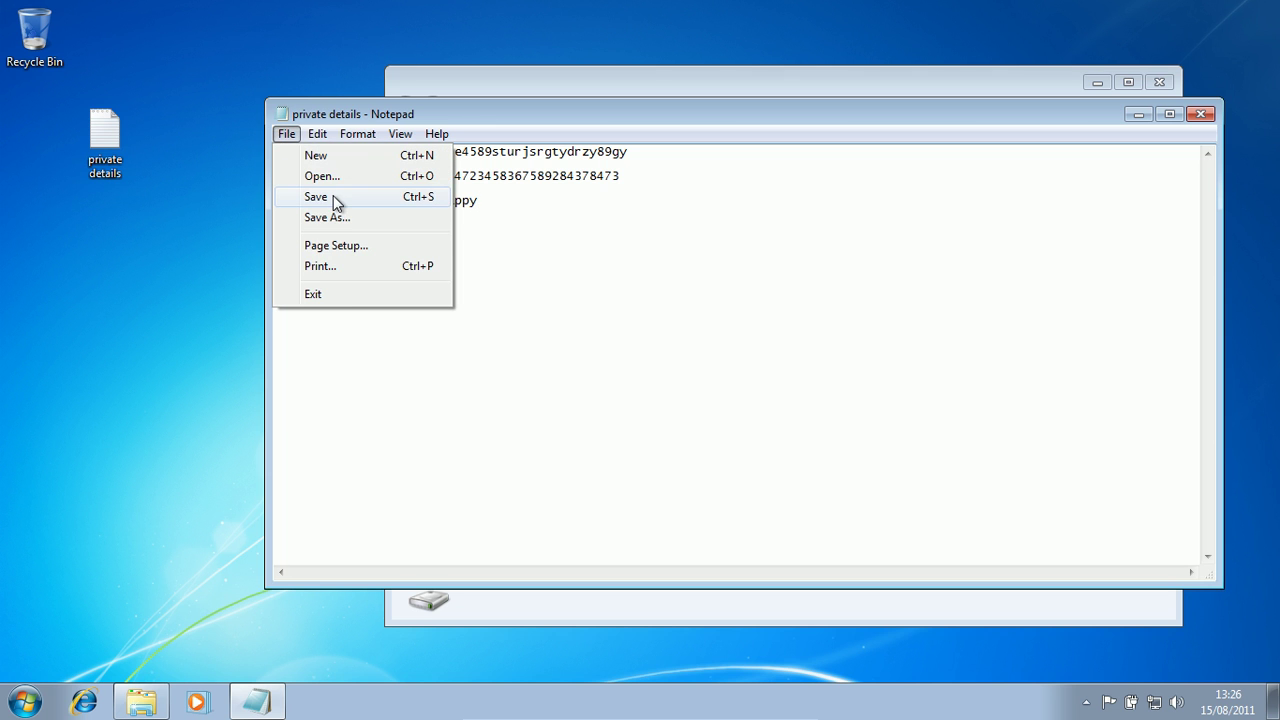
left_click(327, 196)
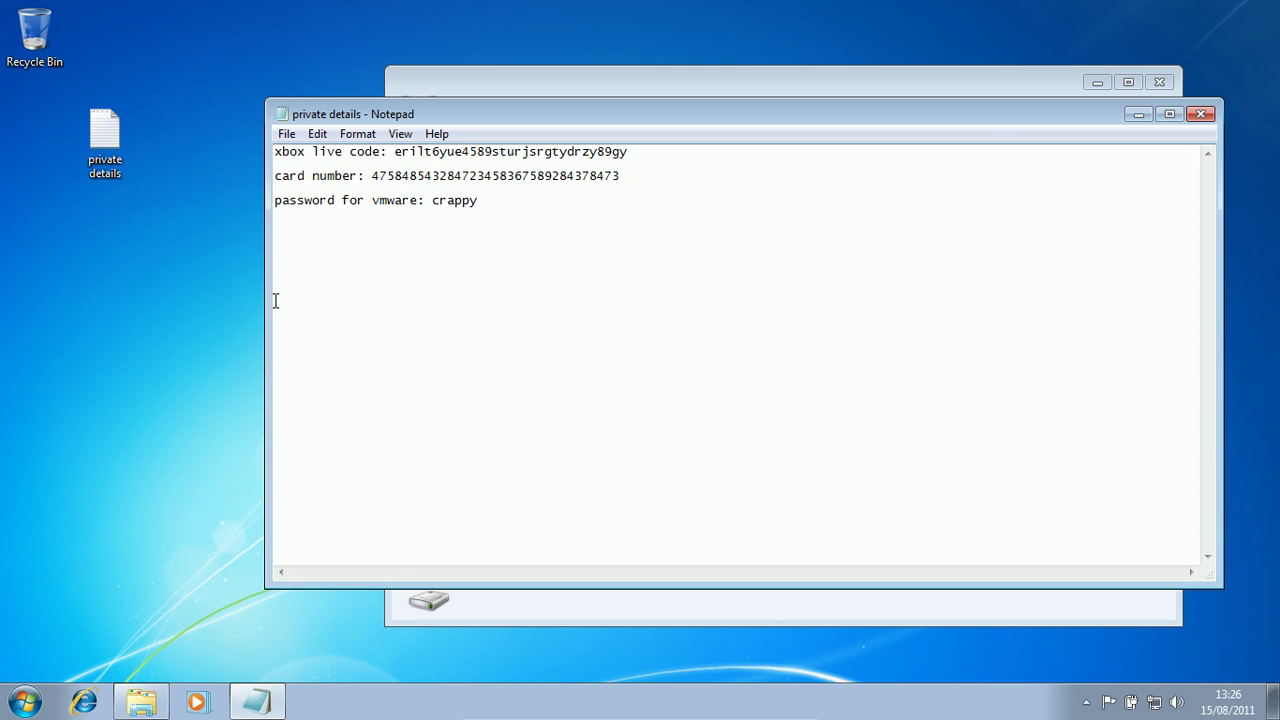
left_click_drag(384, 122, 357, 103)
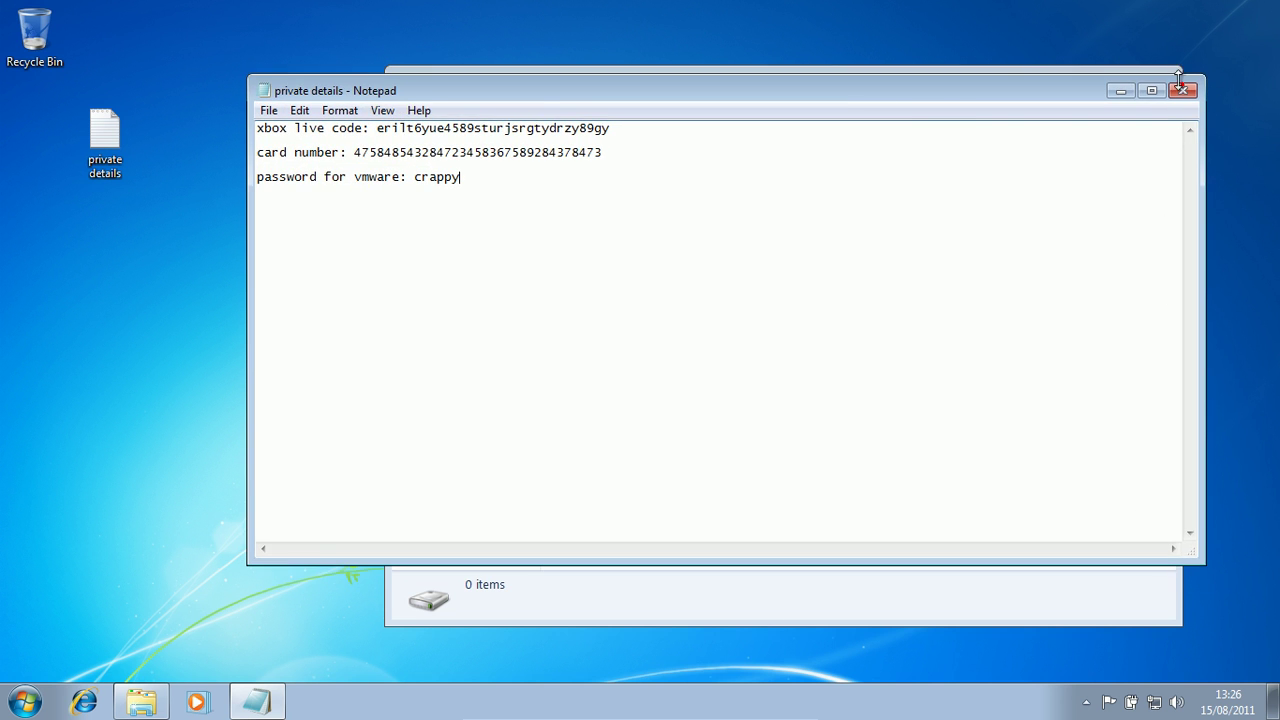
left_click(1183, 92)
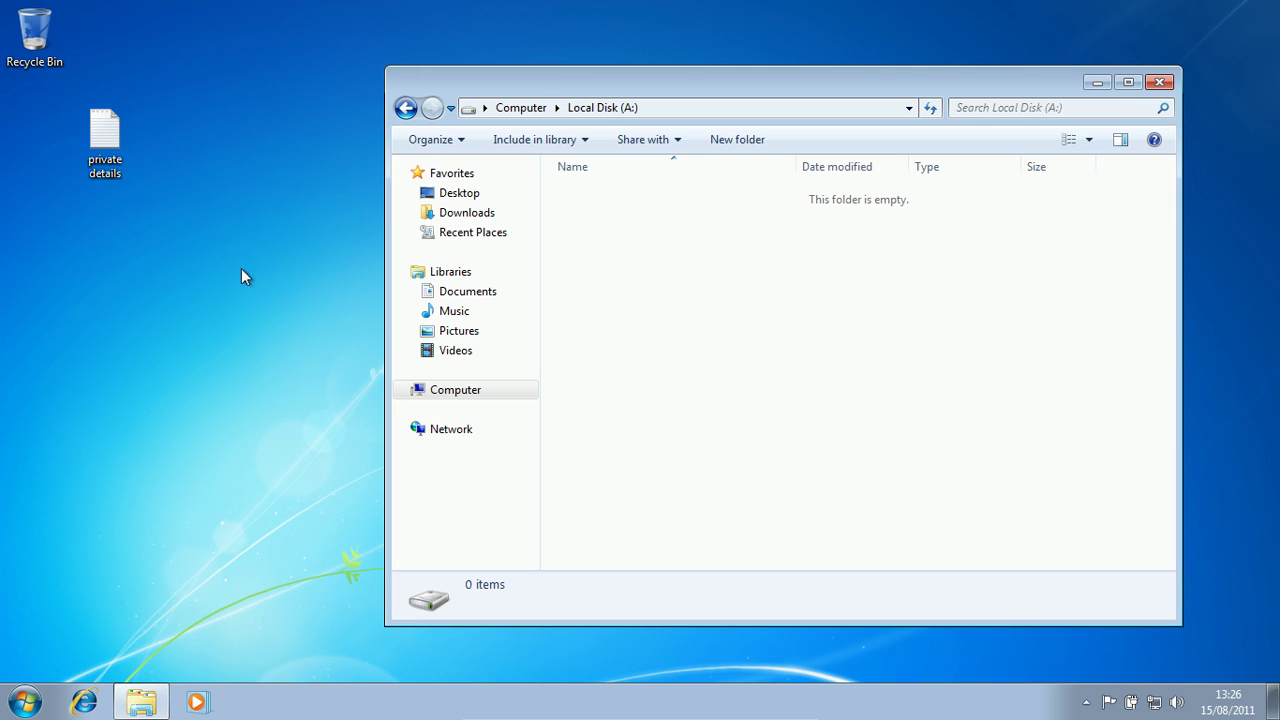
- Reopen Local Disk (A:) through the Start menu's Computer view
left_click(1158, 83)
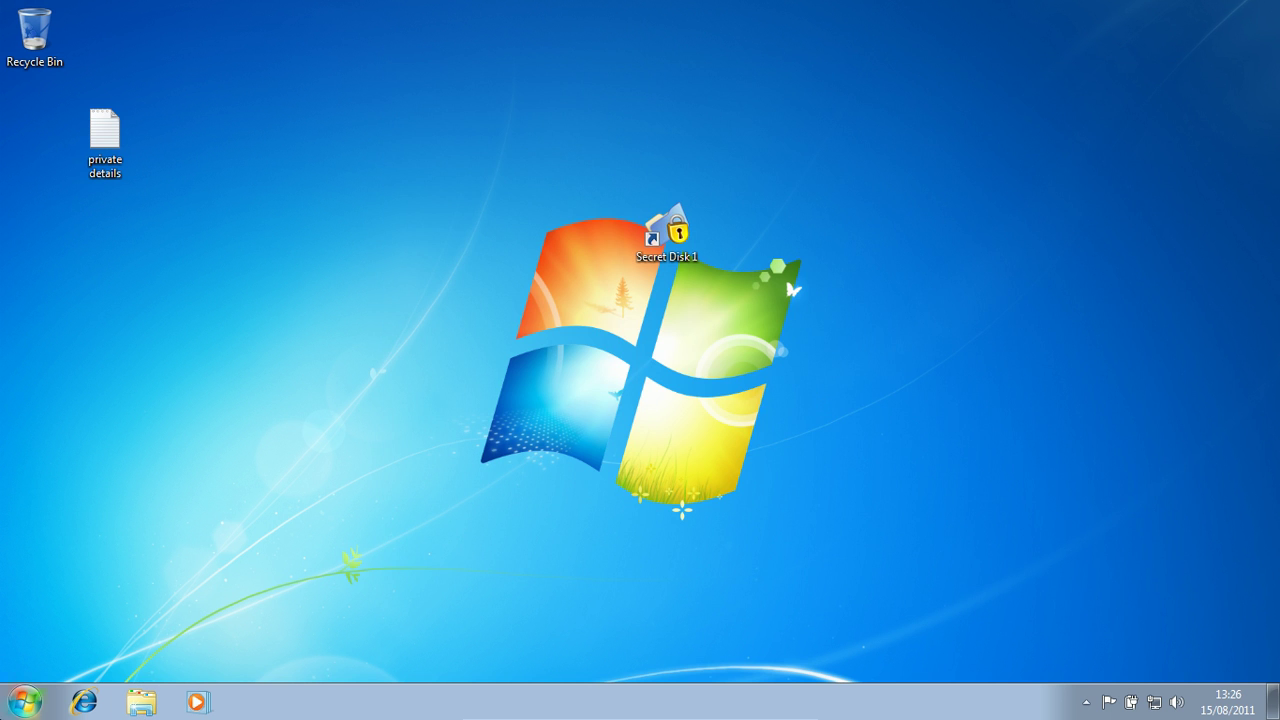
left_click(25, 702)
left_click(292, 448)
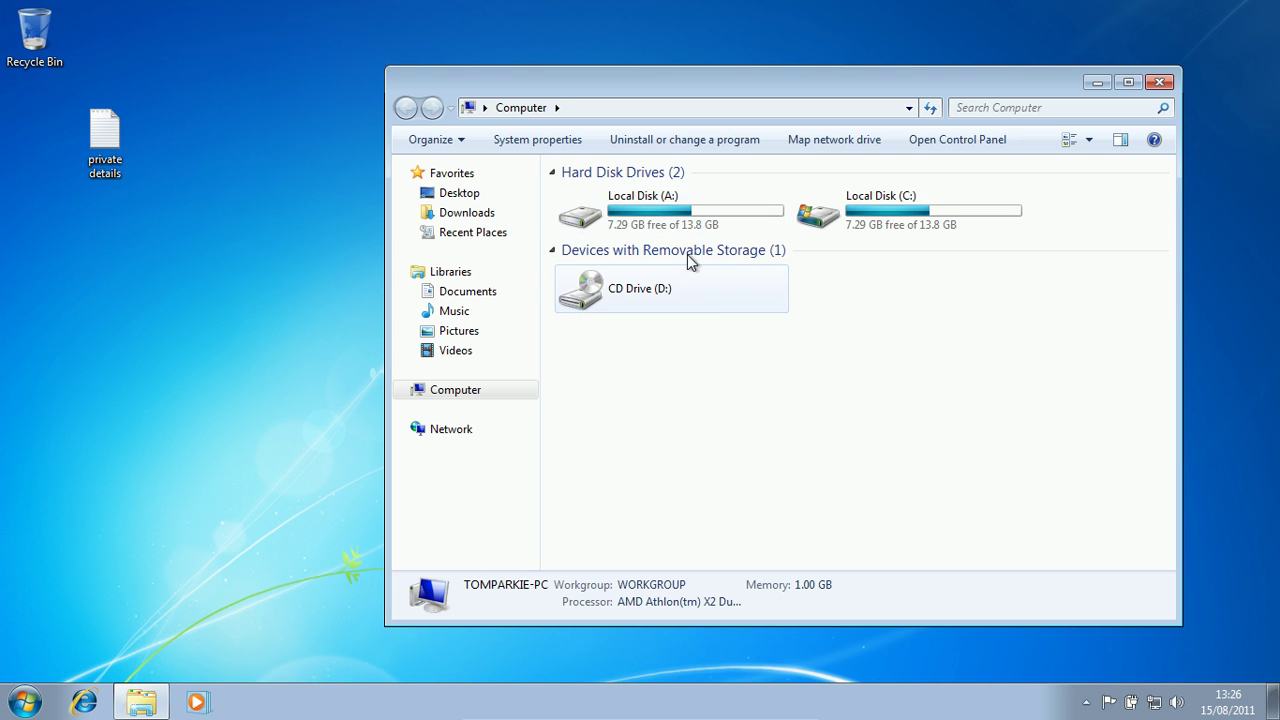
double_click(575, 213)
- Drag private details from the desktop into A: with Move here, replacing the existing copy
left_click_drag(104, 145, 757, 477)
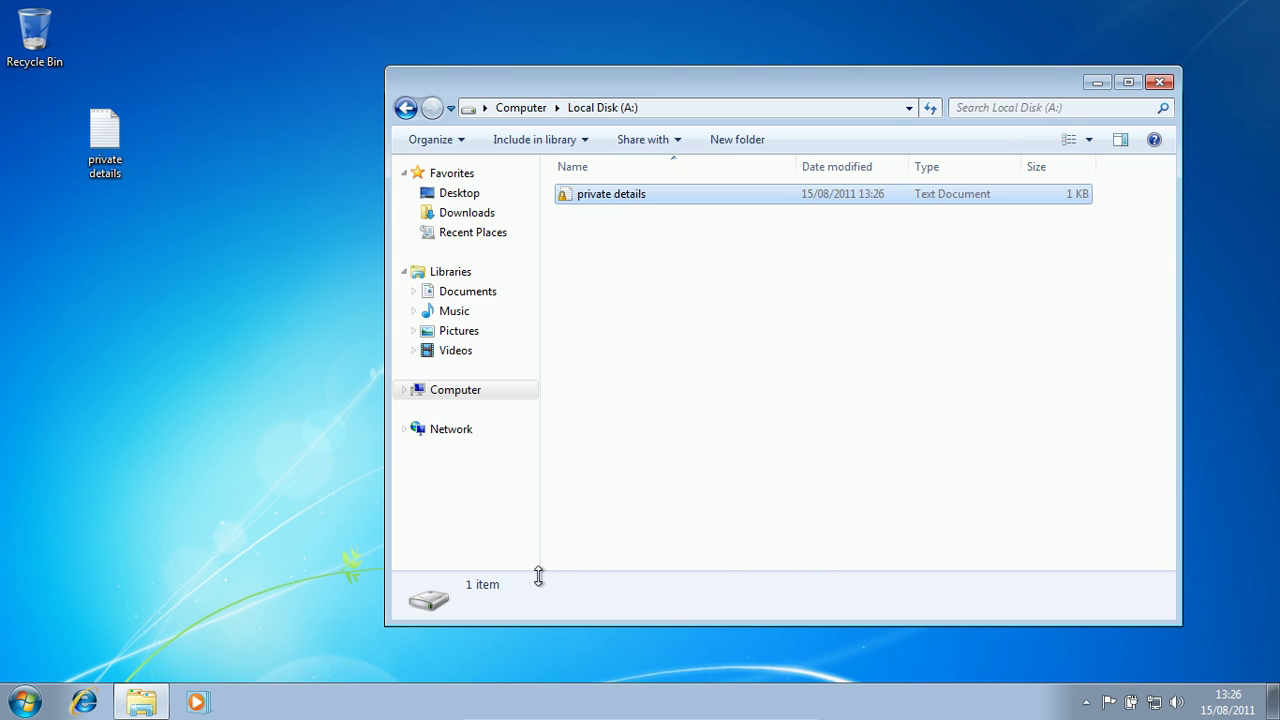
left_click(105, 140)
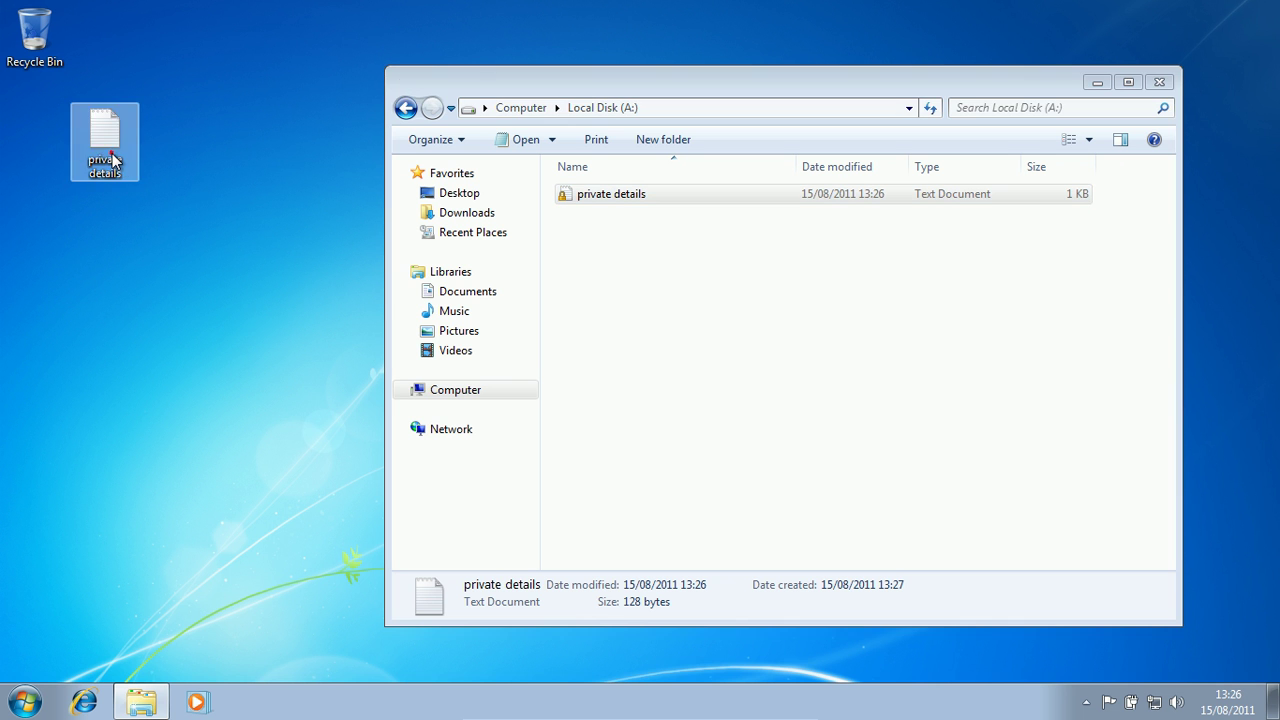
right_click(111, 153)
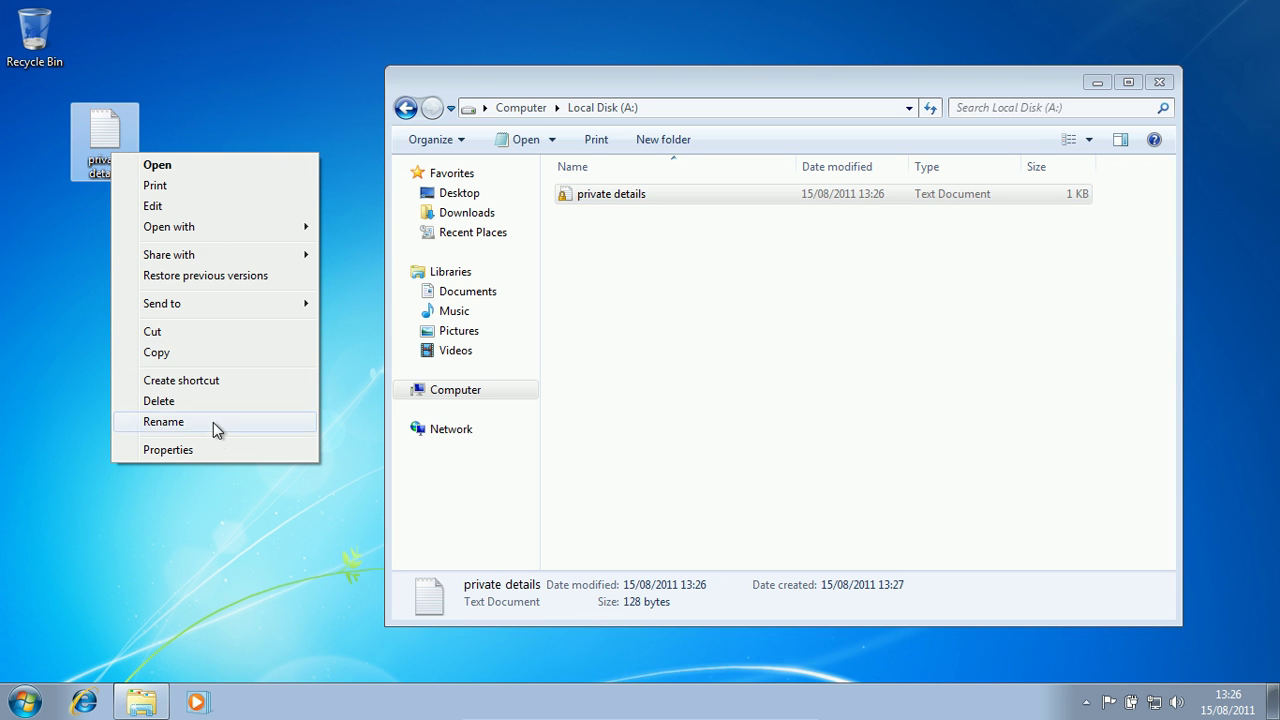
left_click(161, 116)
left_click_drag(117, 127, 737, 337)
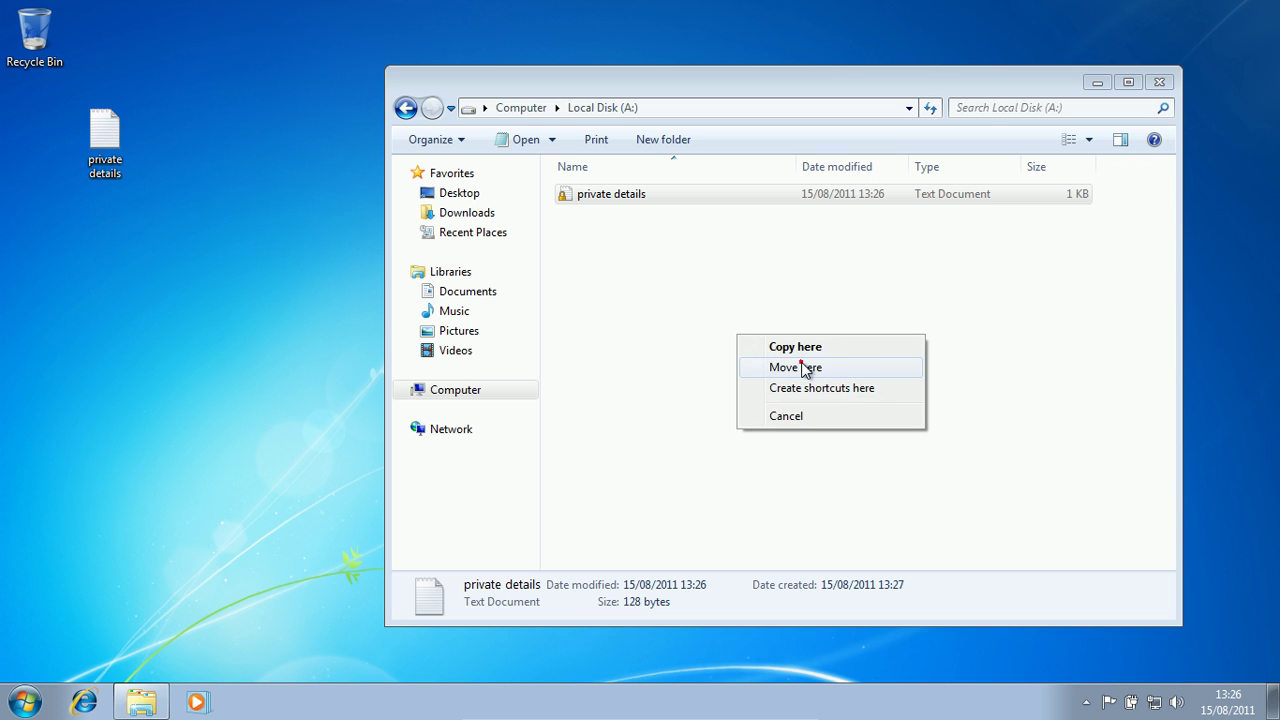
left_click(808, 367)
left_click(540, 303)
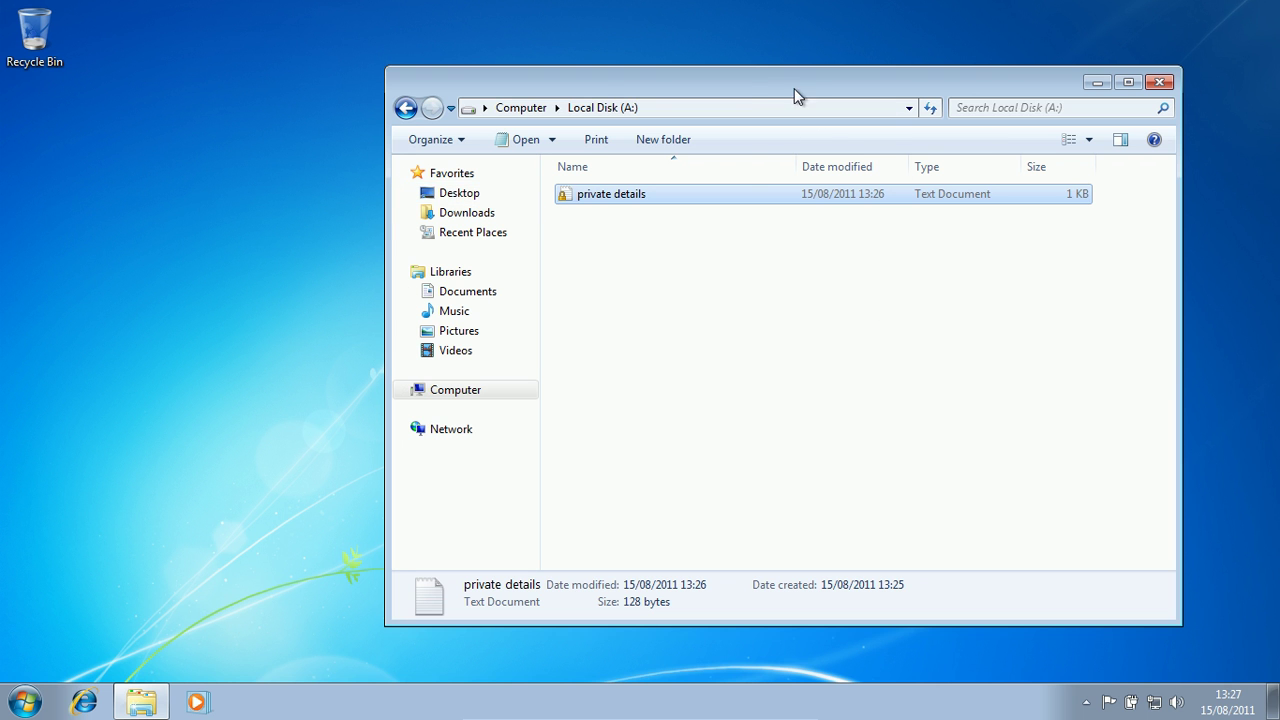
left_click_drag(797, 92, 652, 80)
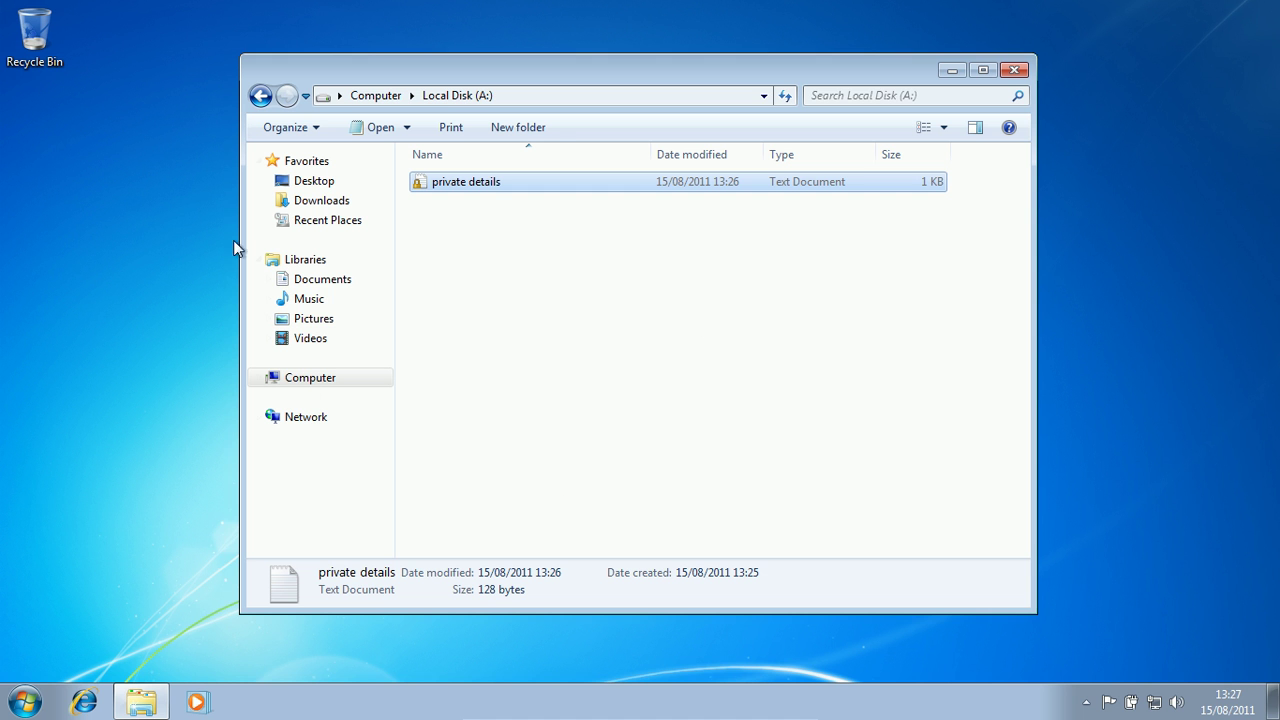
- Cut all eight pictures from Pictures > Sample Pictures
left_click(311, 318)
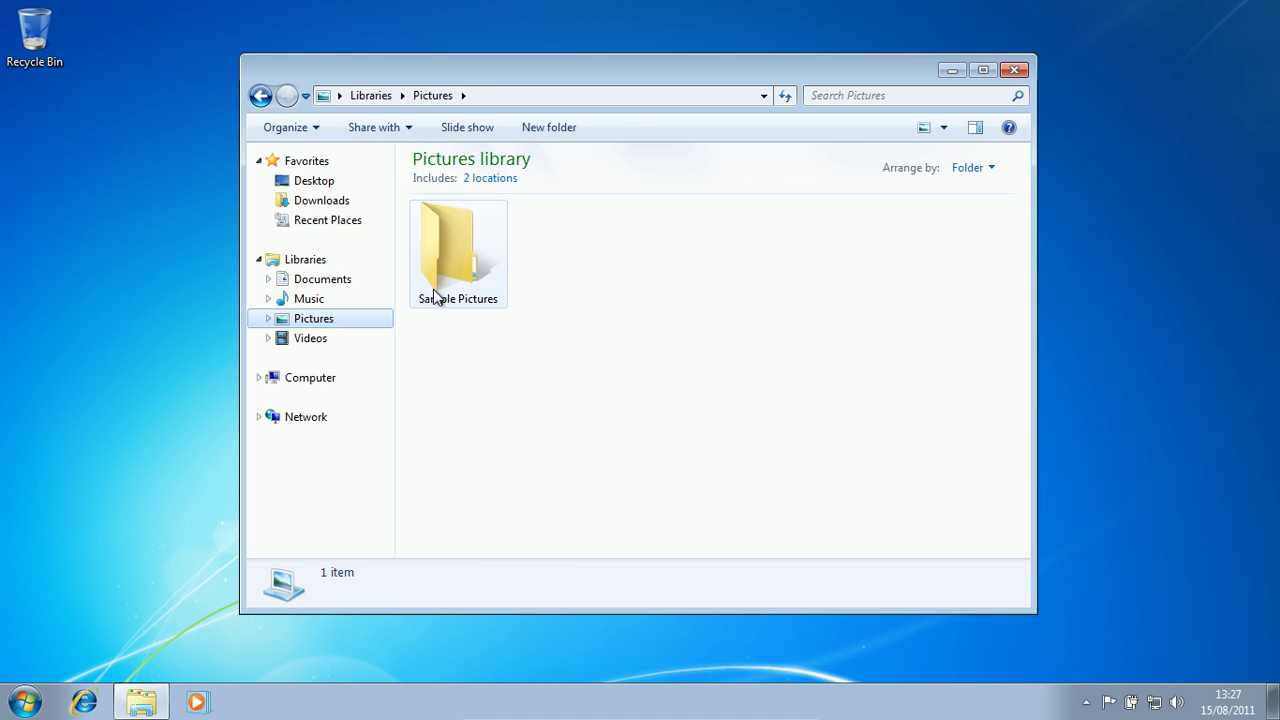
left_click(451, 269)
double_click(478, 270)
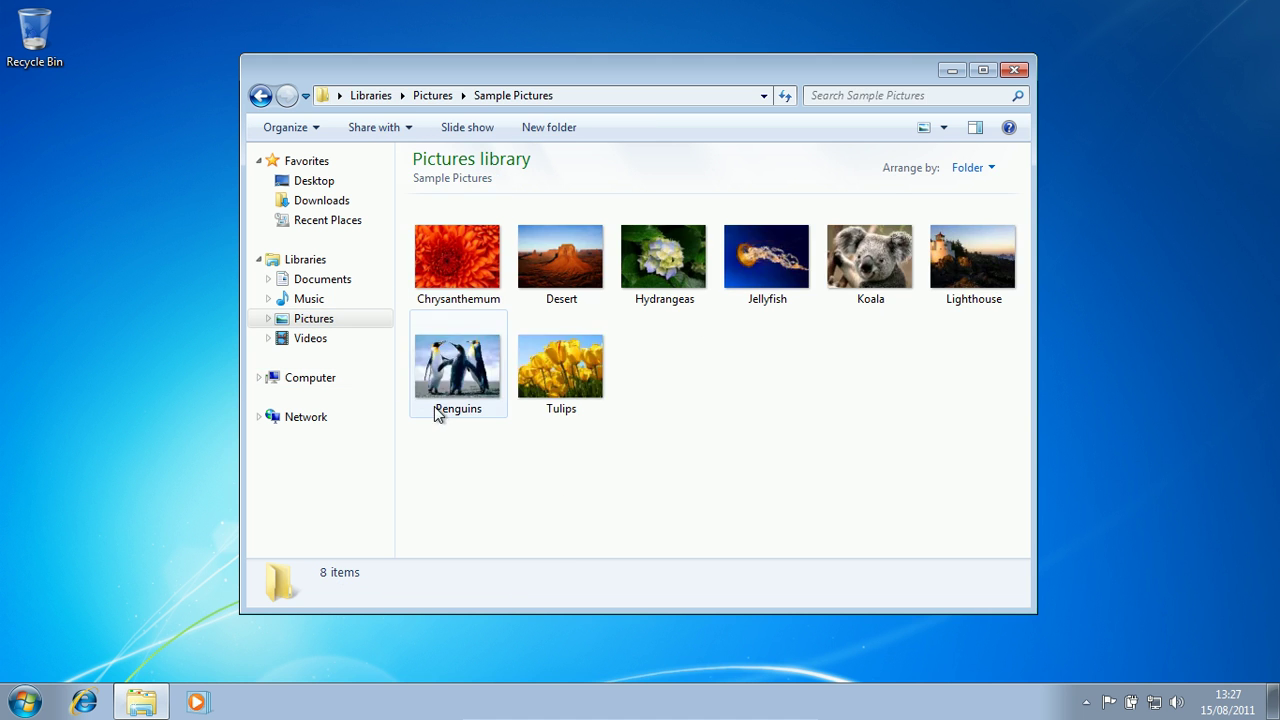
left_click_drag(471, 511, 963, 279)
right_click(963, 279)
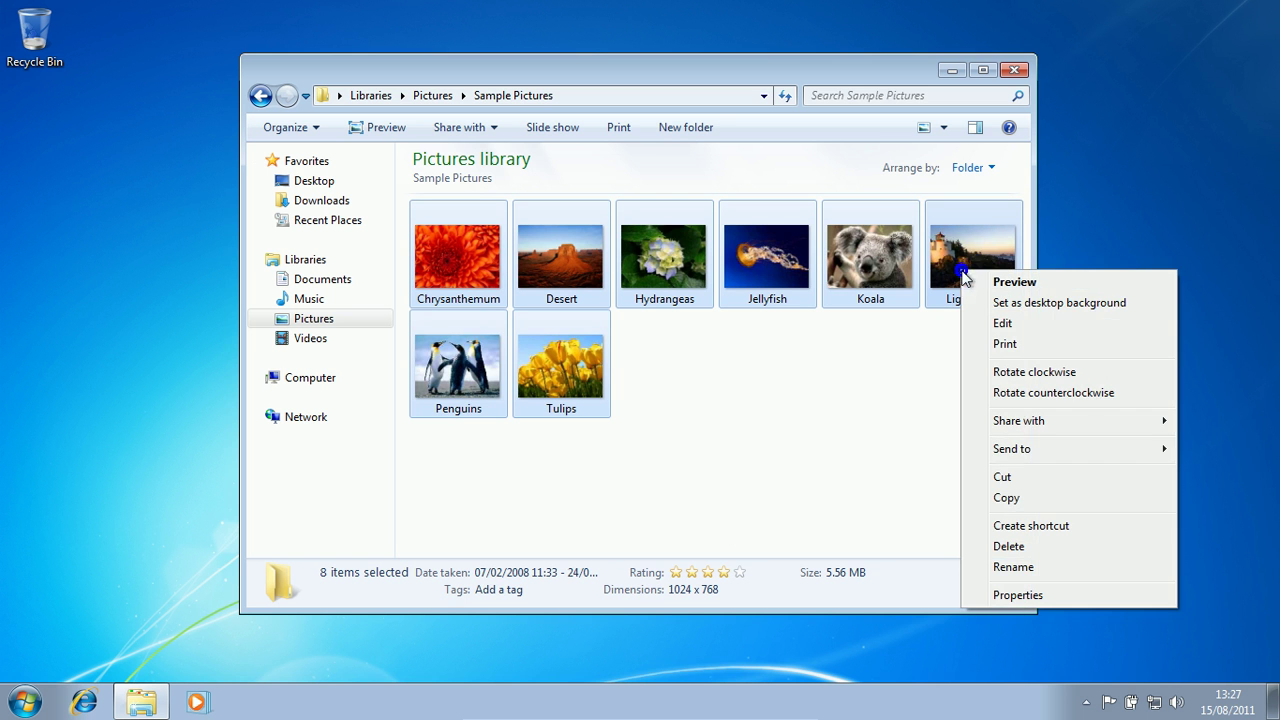
left_click(982, 480)
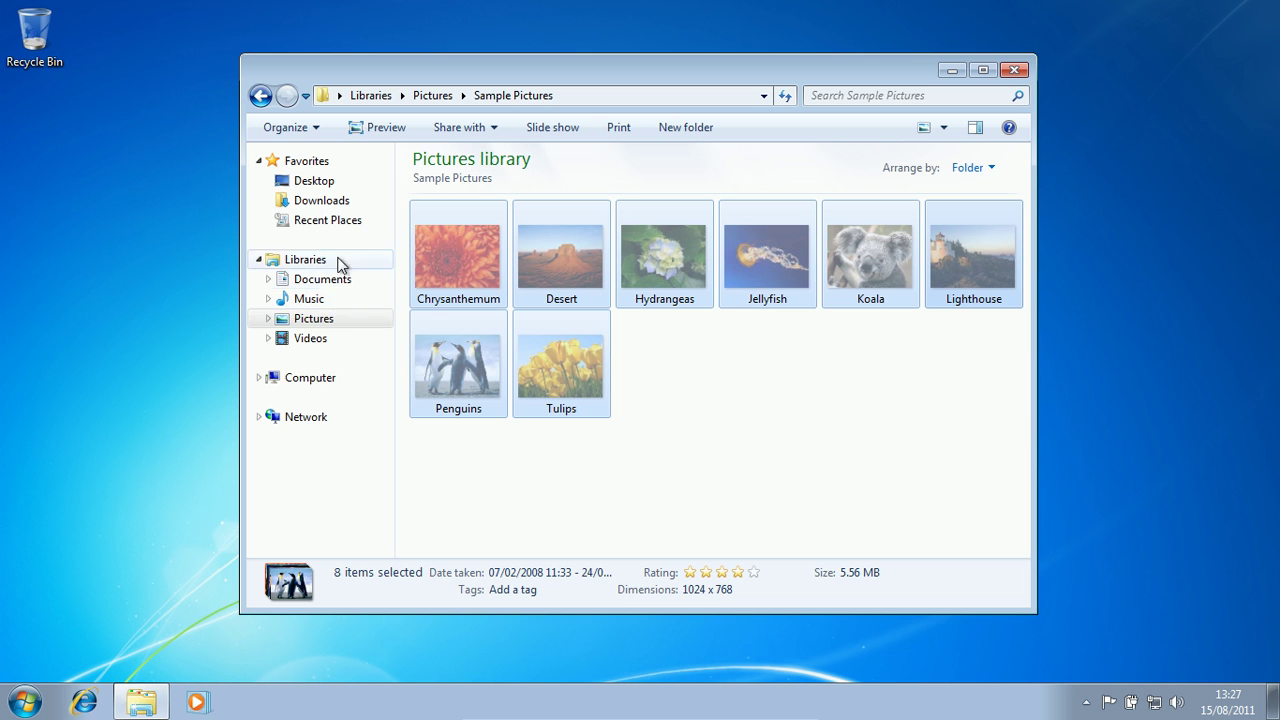
- Paste the eight sample pictures into Local Disk (A:)
left_click(301, 379)
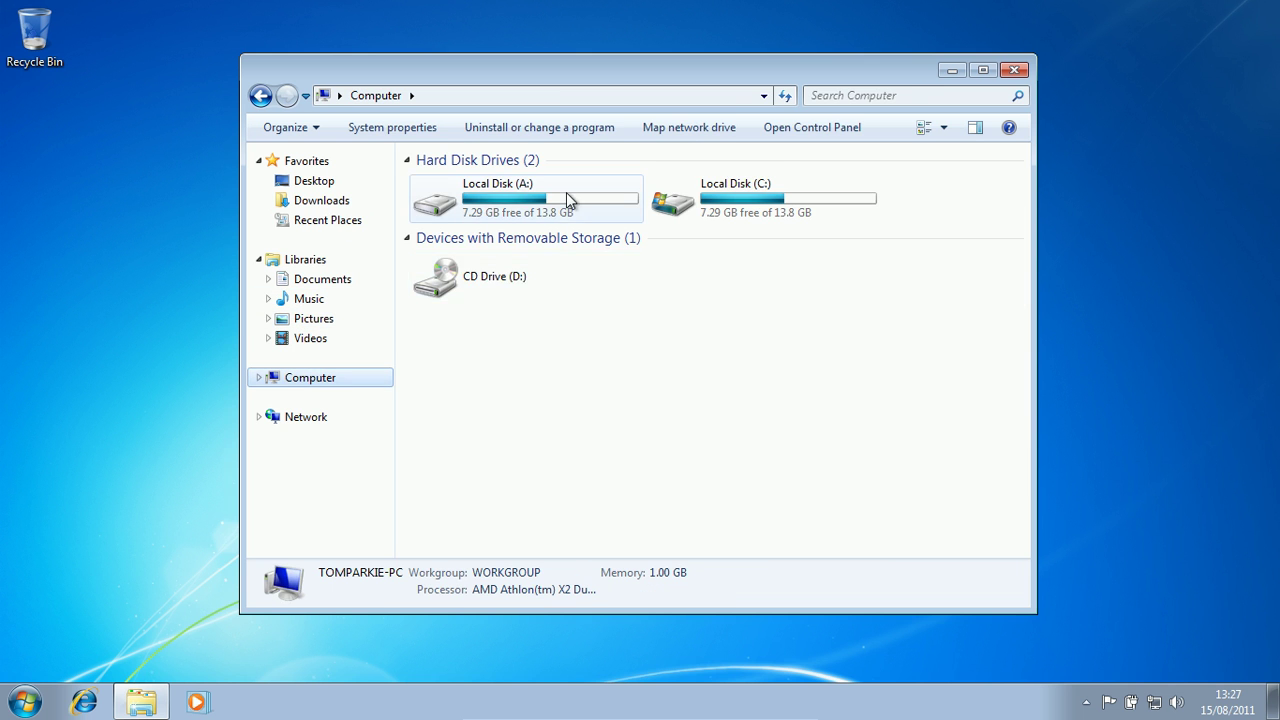
double_click(566, 205)
right_click(614, 372)
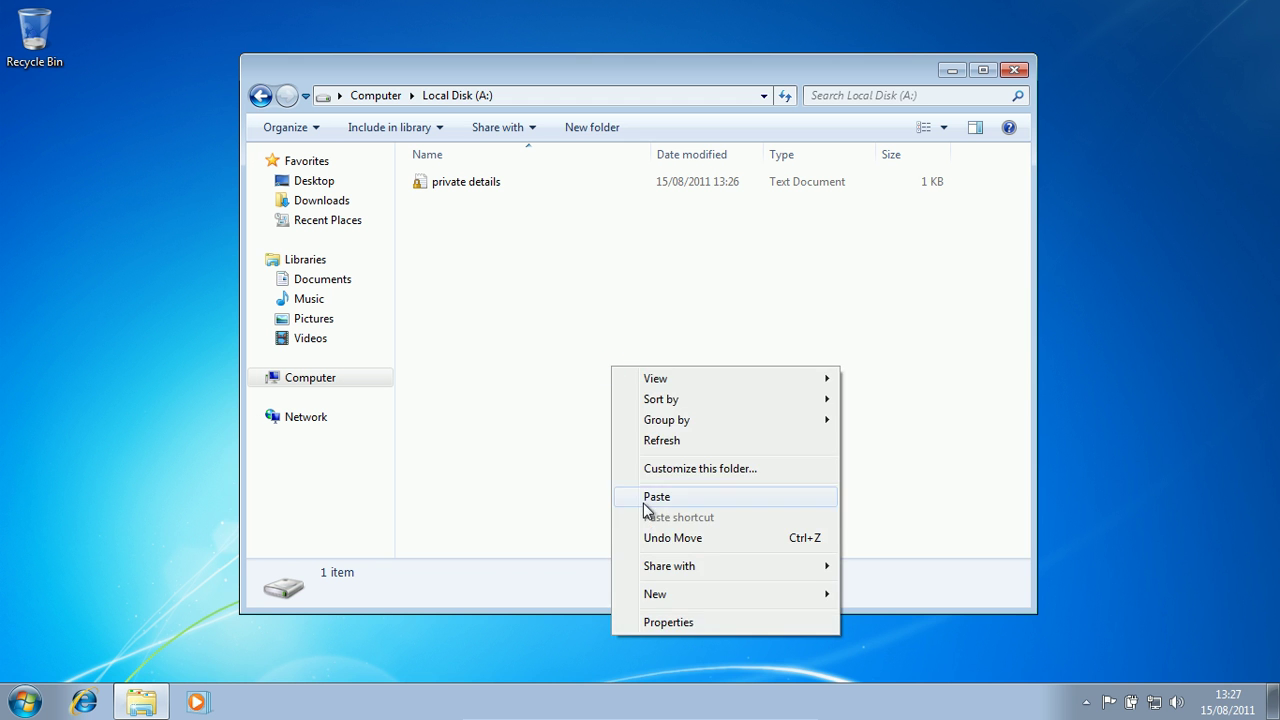
left_click(646, 497)
left_click(731, 457)
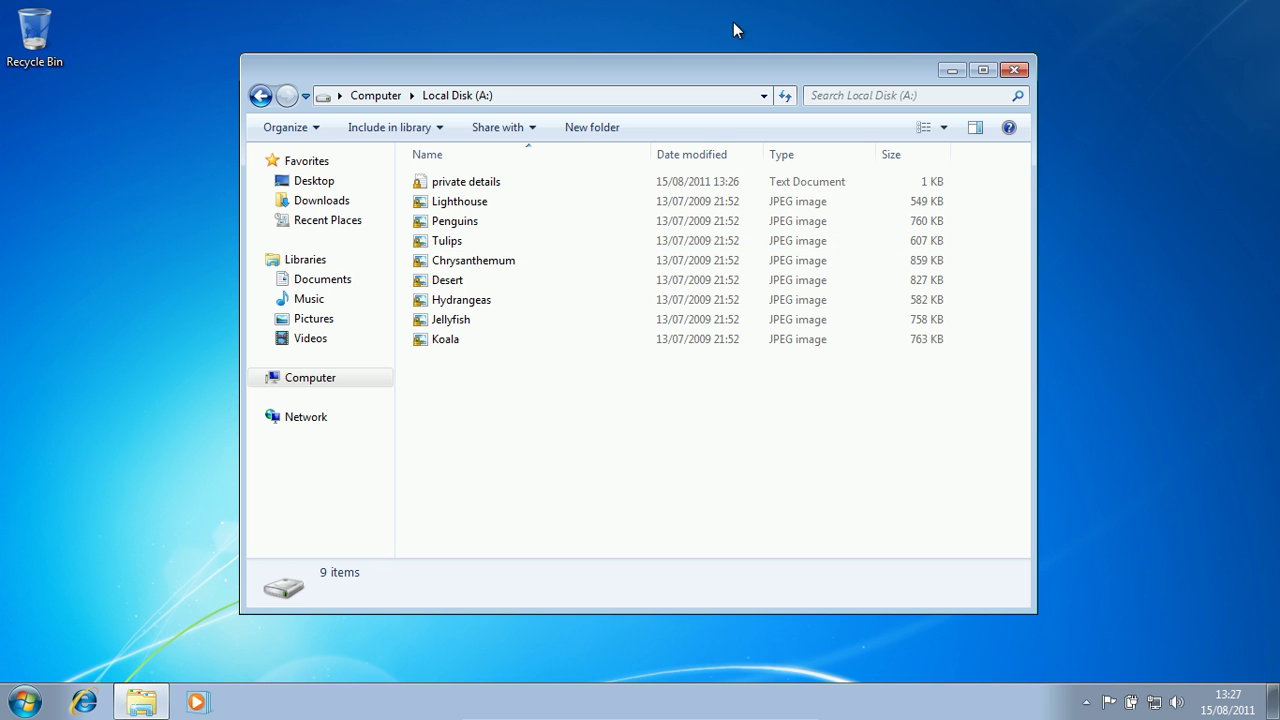
- Pin the Secret Disk icon in the visible tray, lock the disk, and acknowledge the confirmation
left_click(1014, 70)
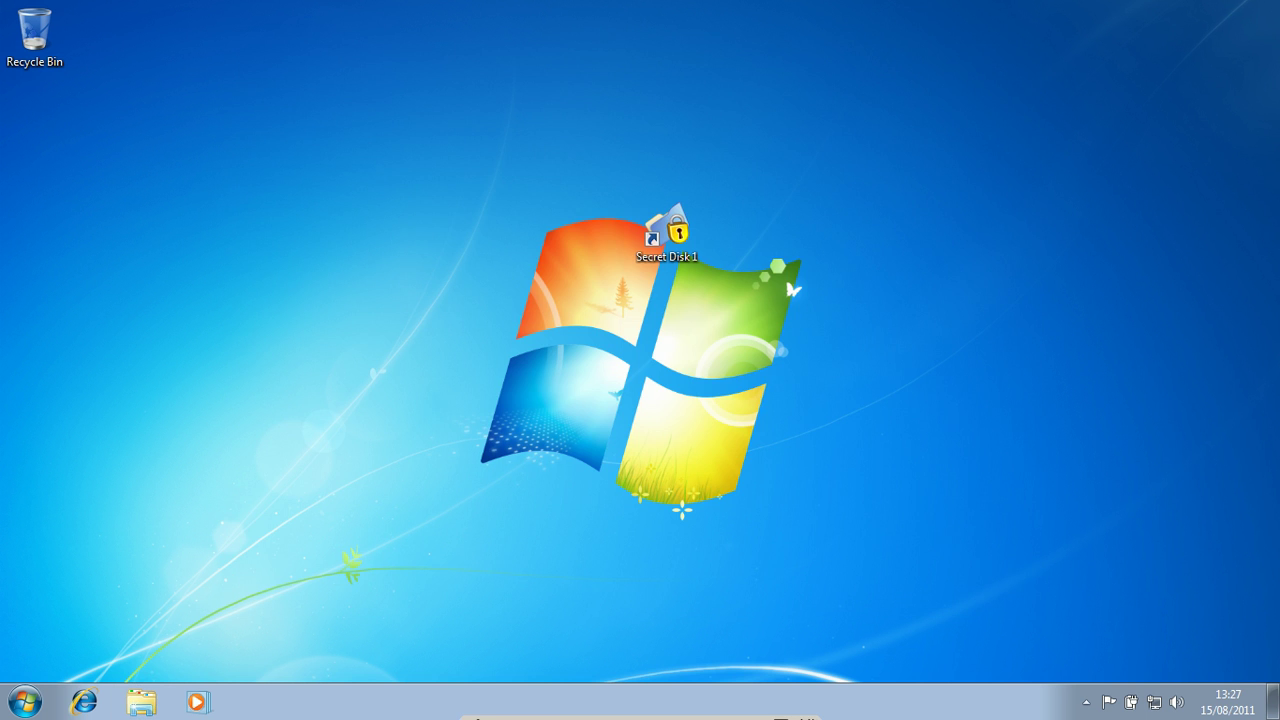
left_click(1086, 710)
left_click_drag(1102, 622, 1105, 702)
right_click(1087, 703)
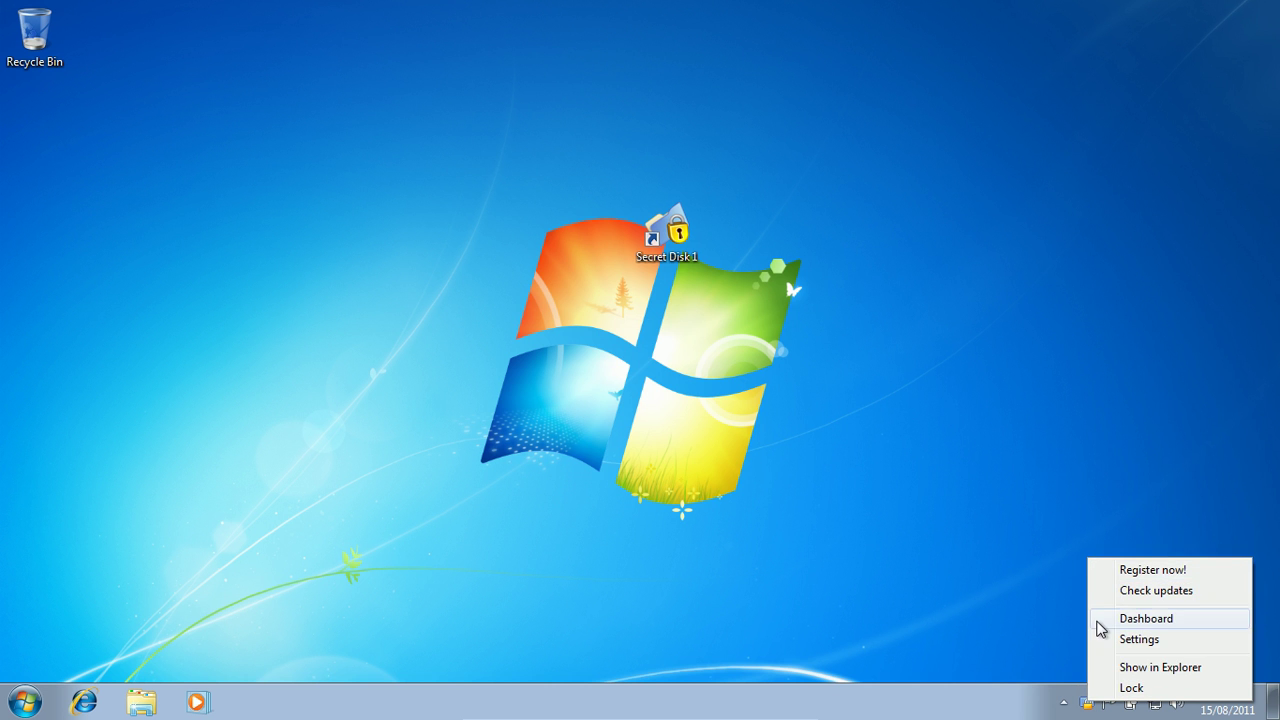
left_click(1114, 687)
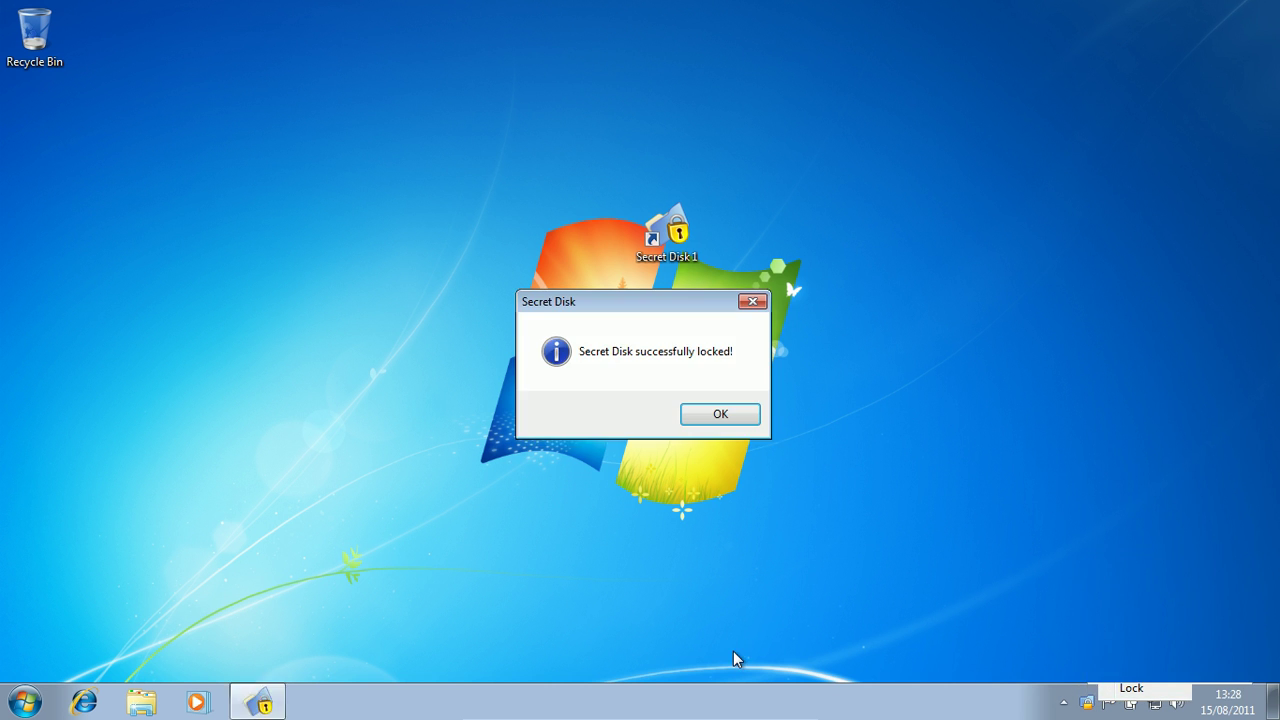
left_click(758, 414)
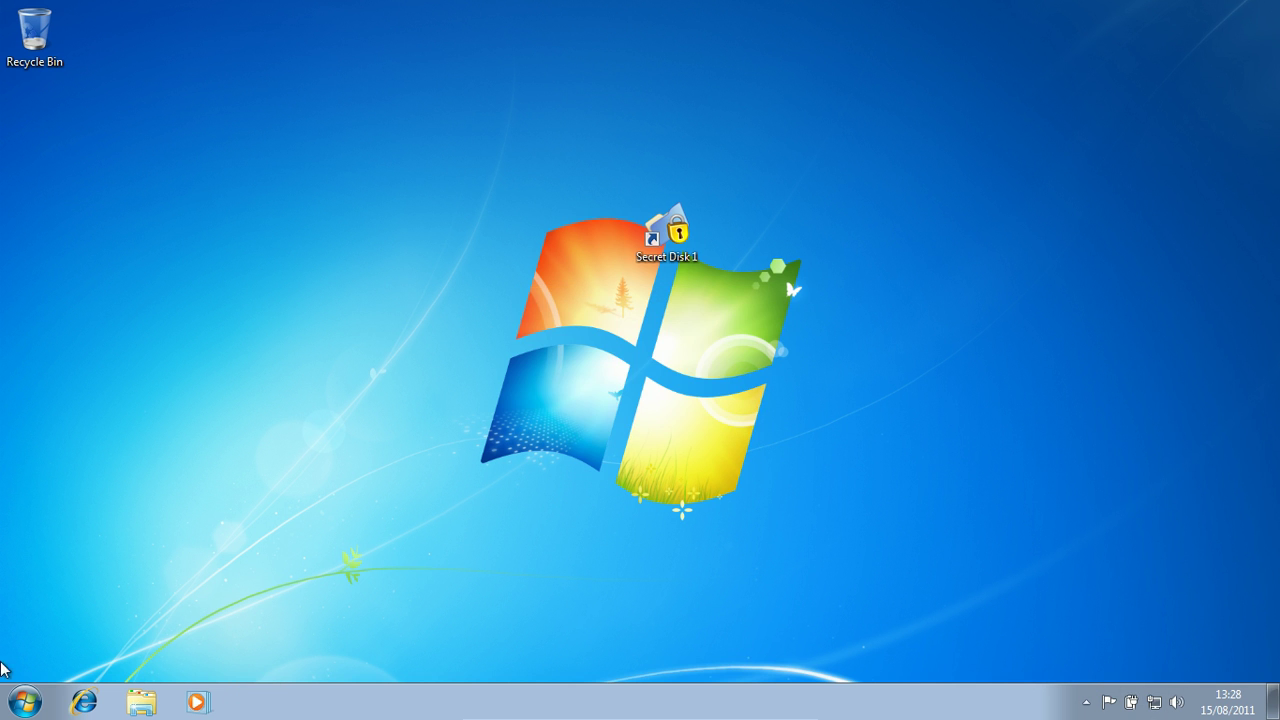
left_click(14, 700)
left_click(291, 451)
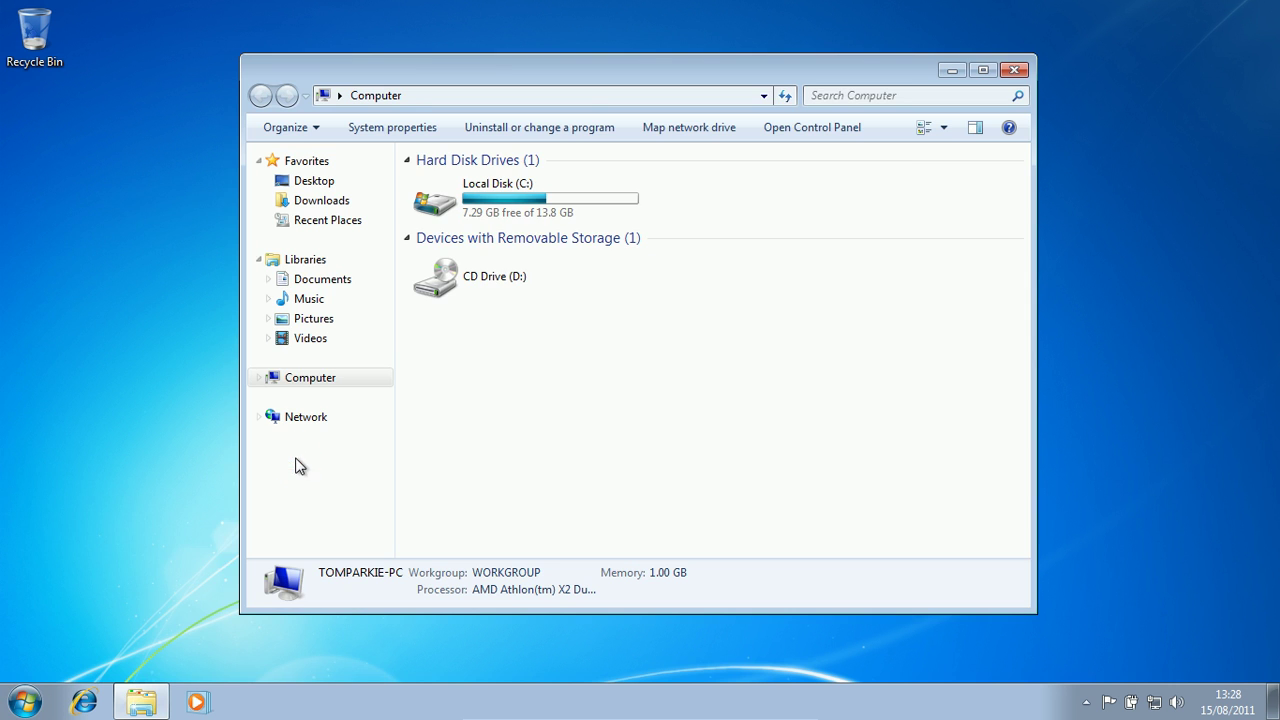
double_click(566, 220)
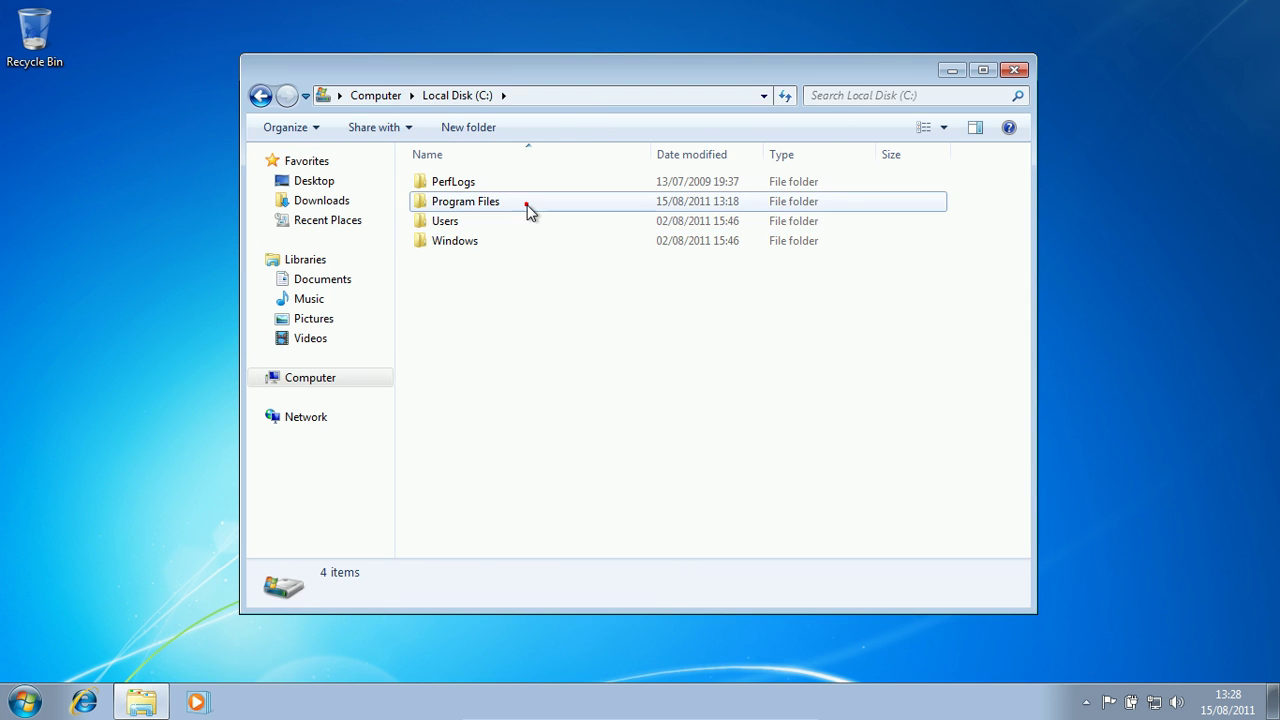
double_click(526, 204)
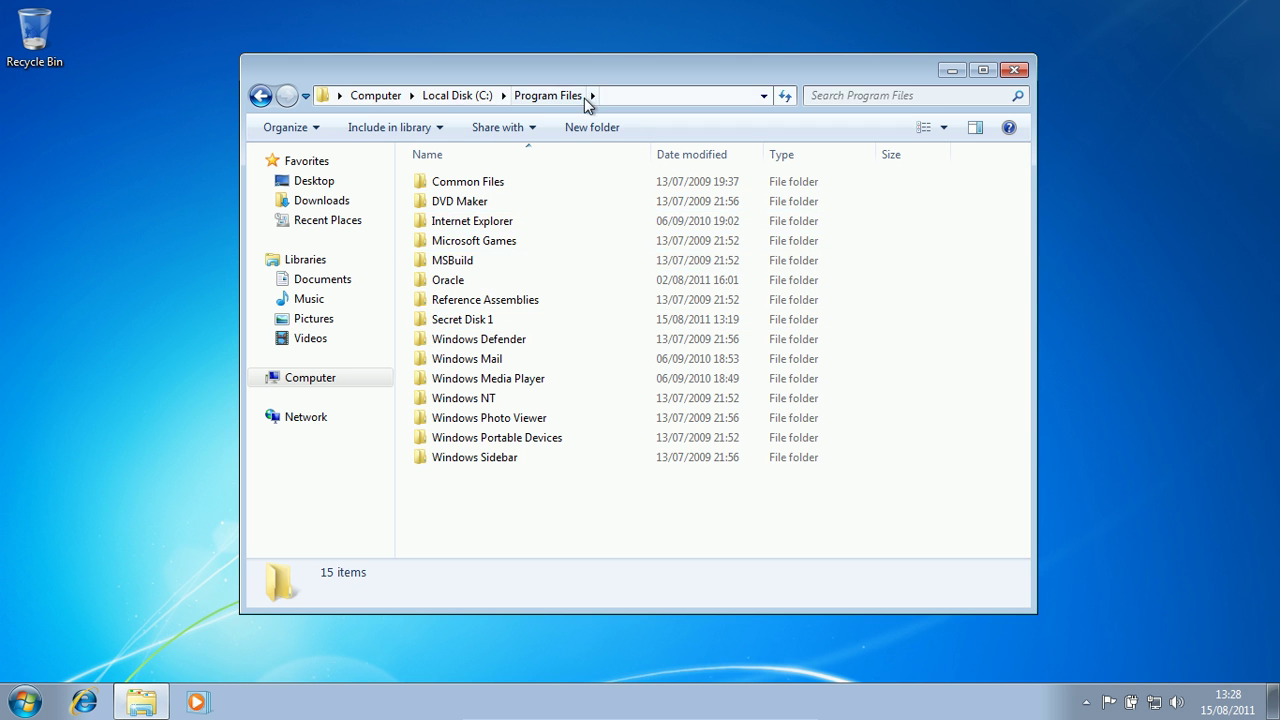
left_click(469, 96)
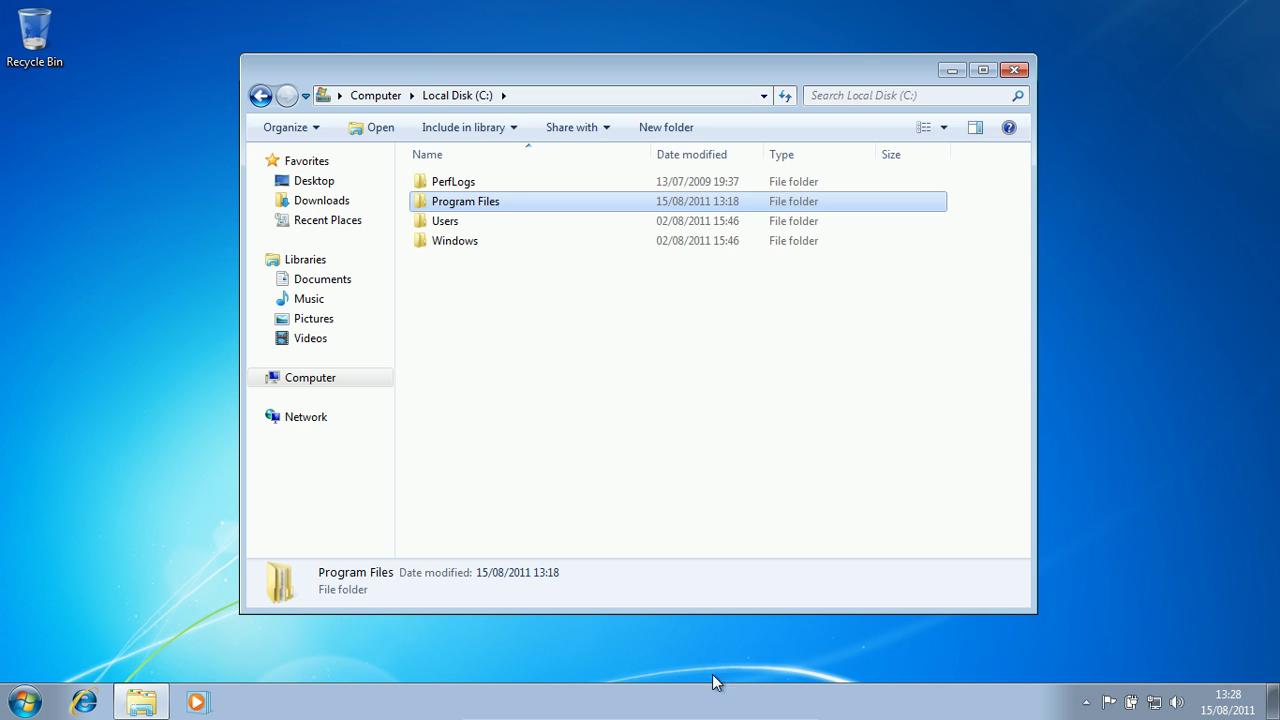
left_click(453, 228)
left_click(456, 241)
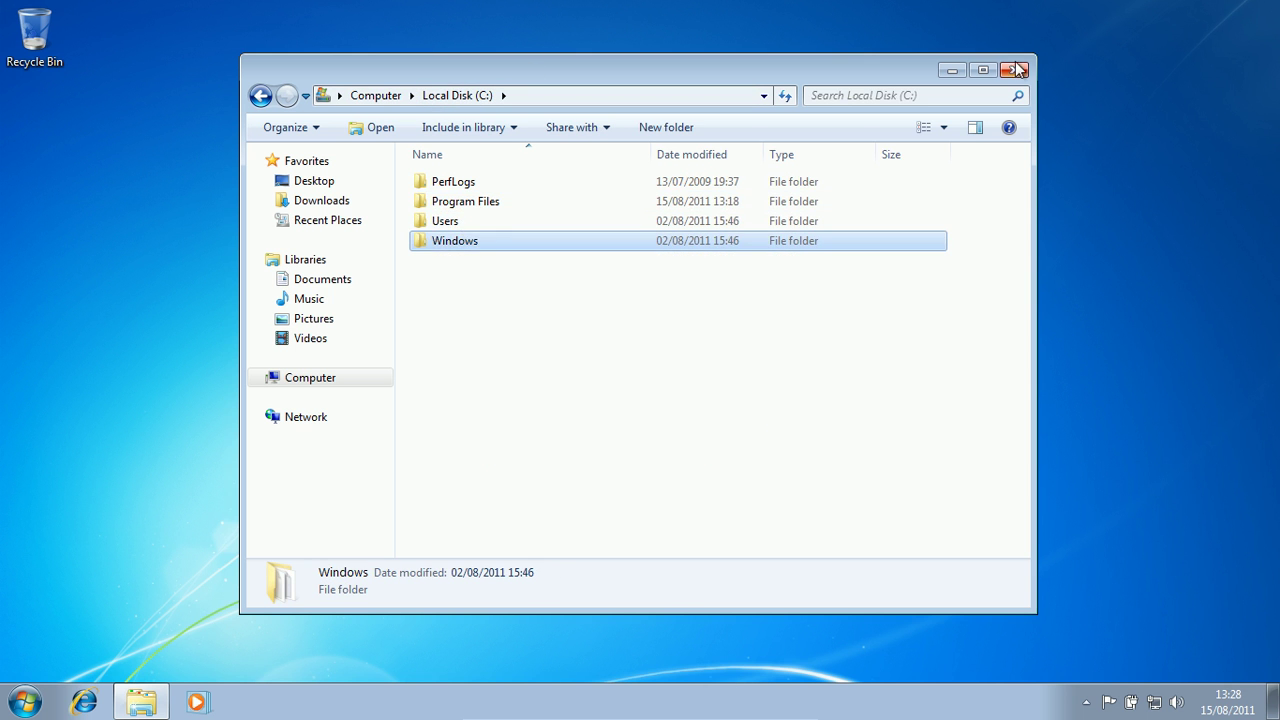
left_click(1014, 66)
double_click(662, 232)
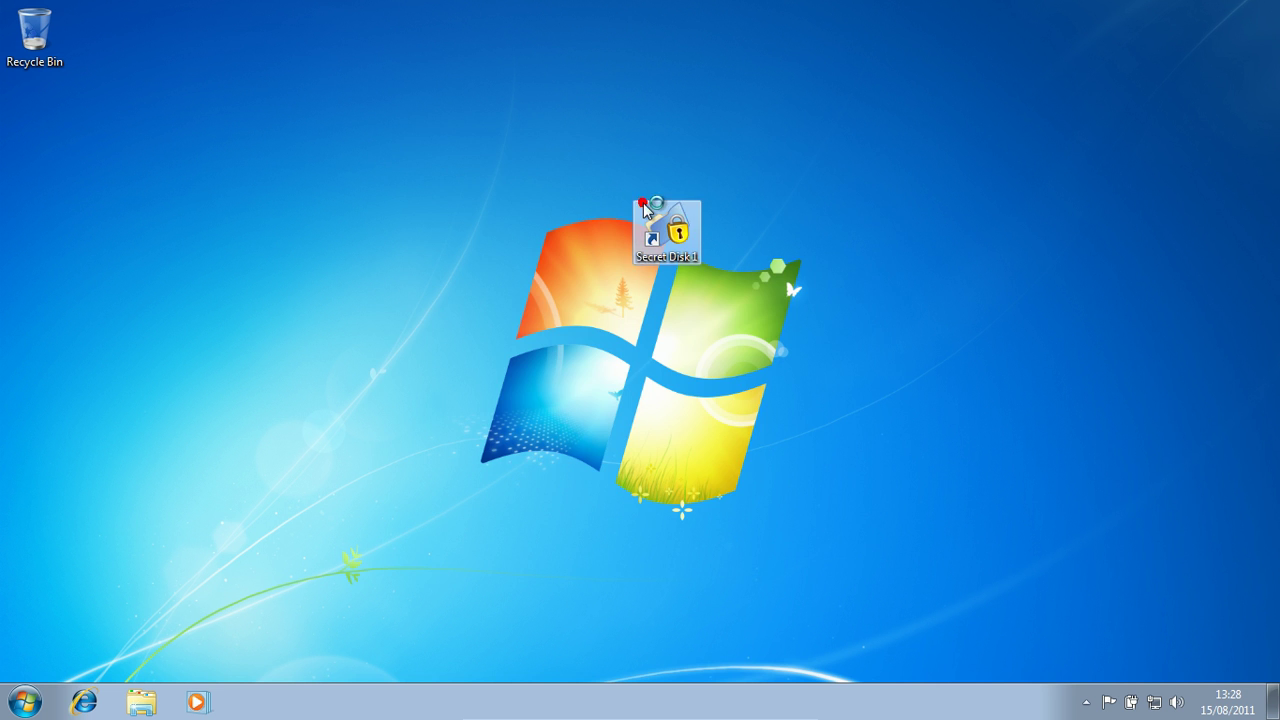
- Attempt an unlock with a password that is rejected as invalid
left_click(772, 438)
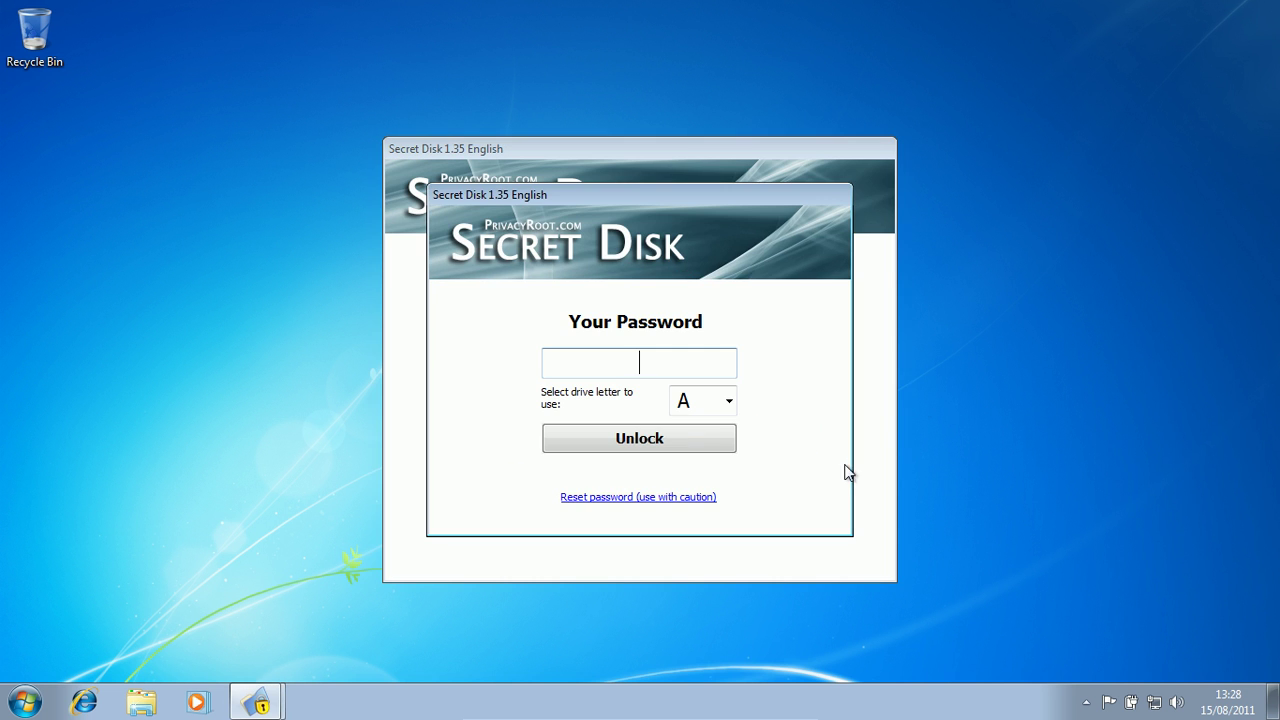
type("********")
key("Return")
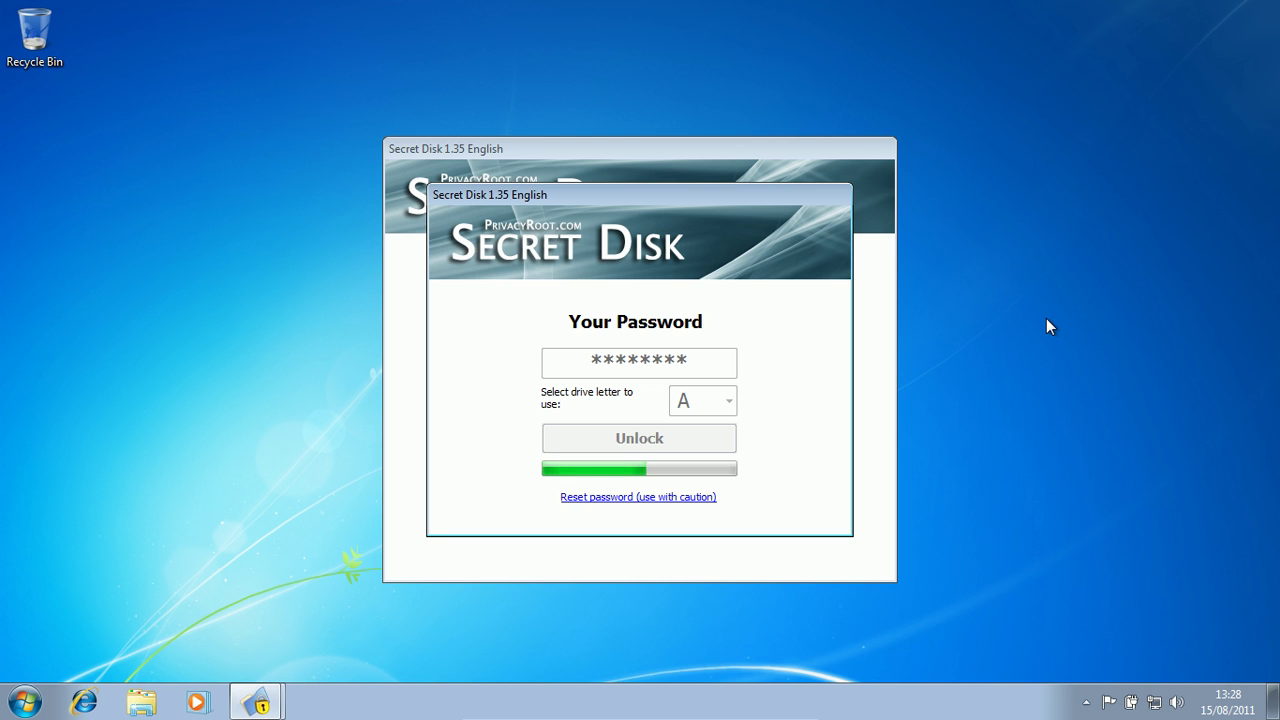
key("Return")
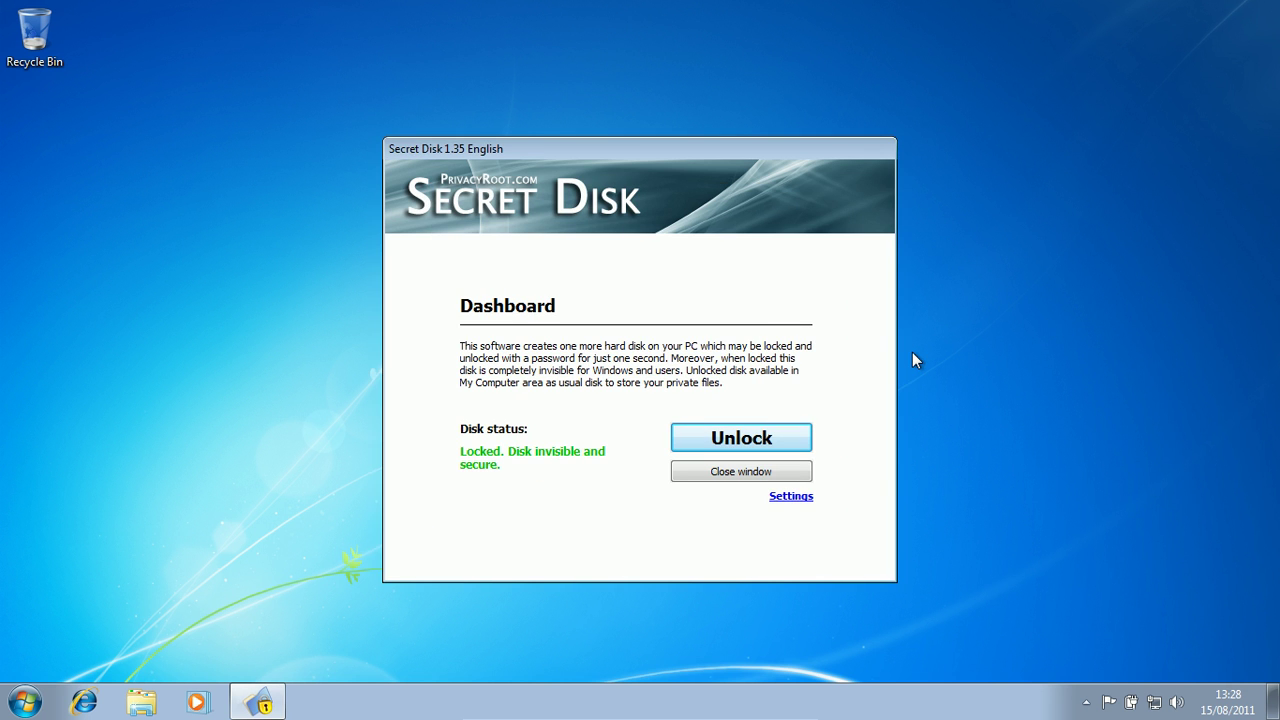
- Unlock with the correct password, dismiss the failed-attempt notice, and close the dashboard
left_click(744, 438)
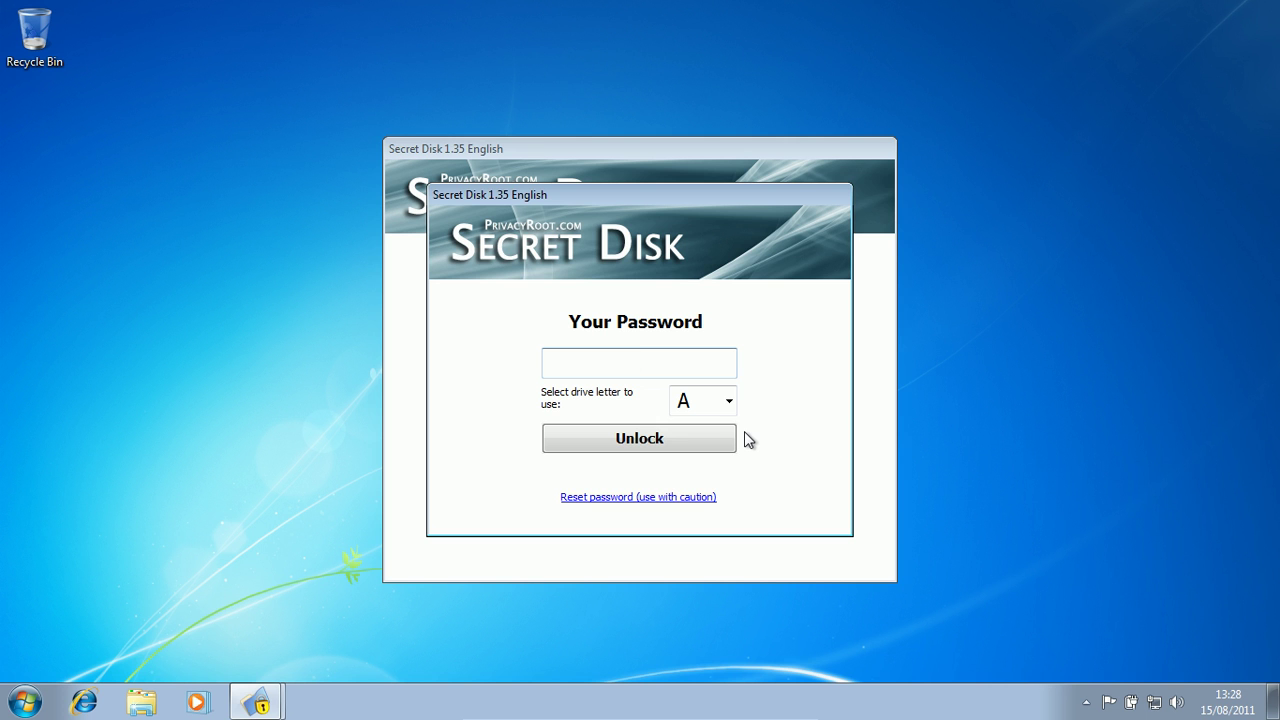
type("********")
left_click(594, 438)
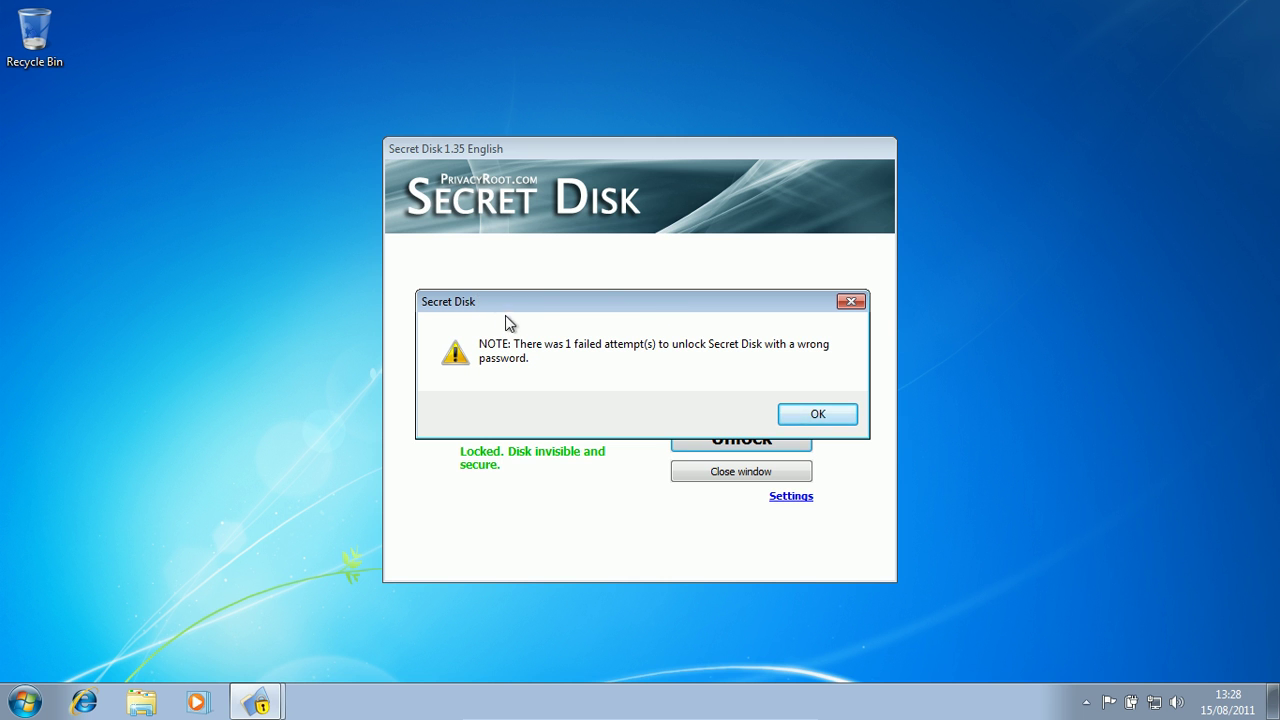
left_click_drag(517, 299, 511, 87)
key("Return")
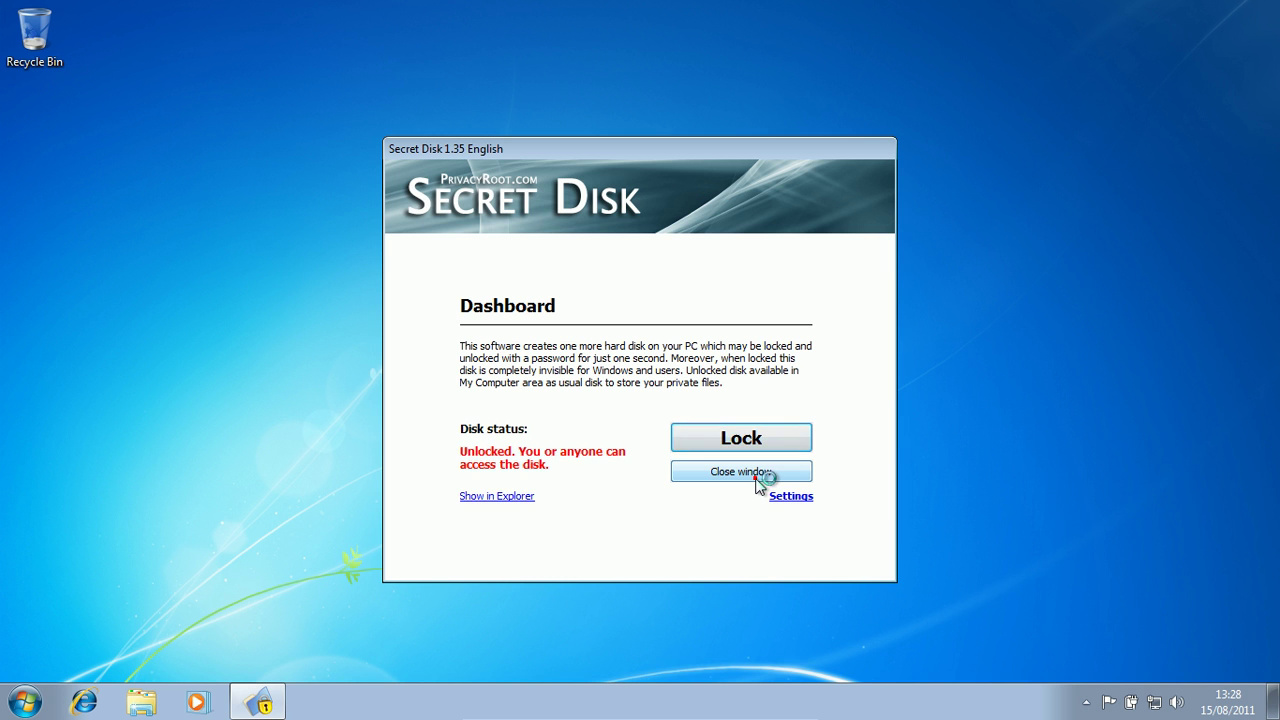
left_click(757, 478)
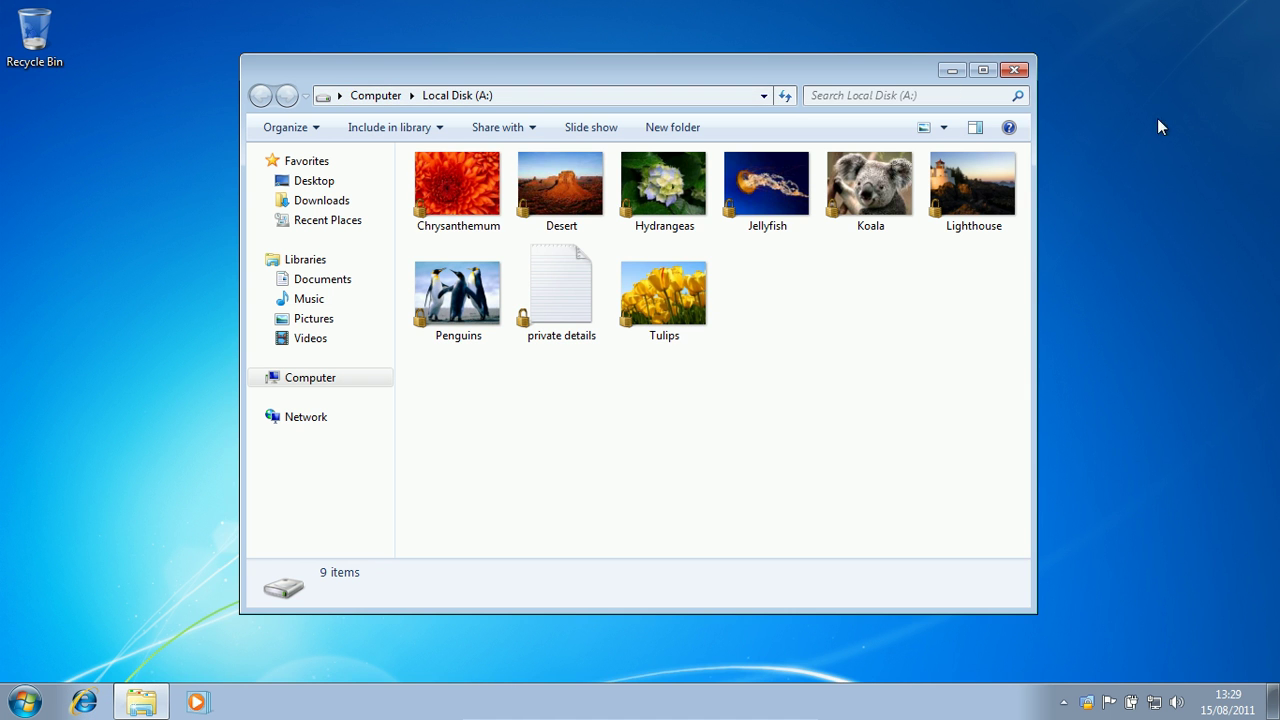
- Open Task Manager, sort processes by image name, then close it
right_click(990, 712)
left_click(1052, 658)
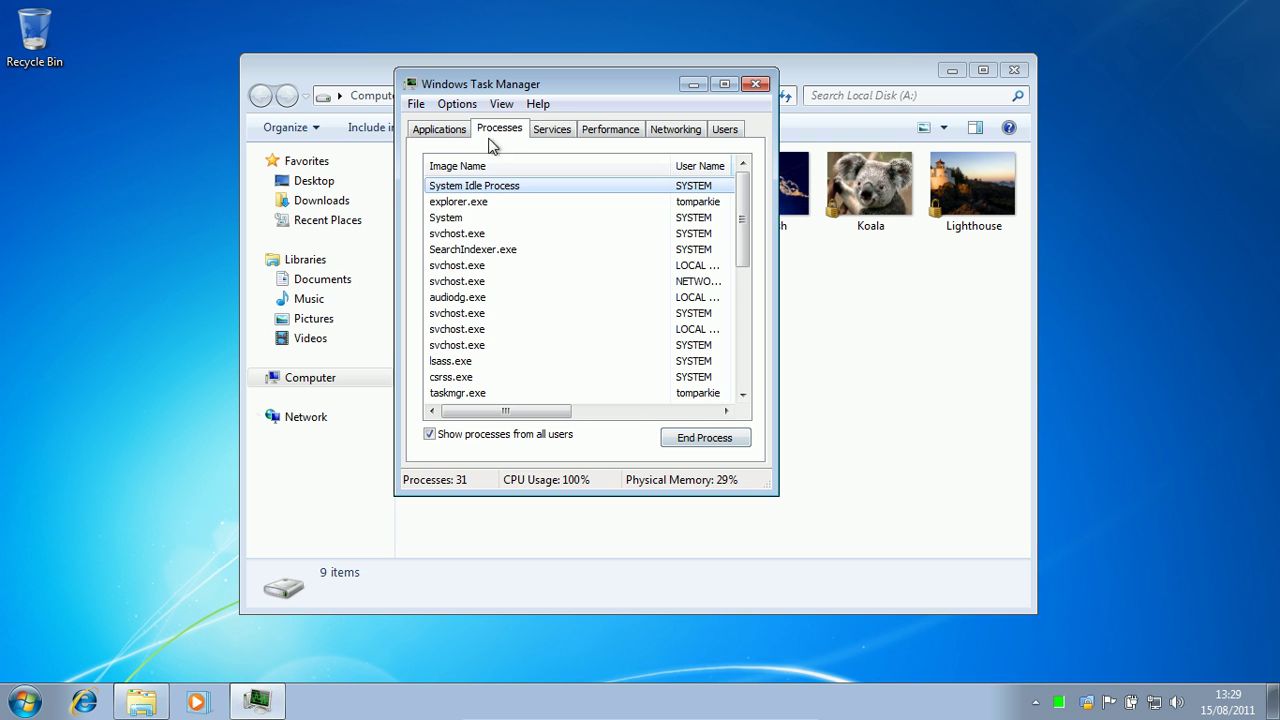
left_click(486, 166)
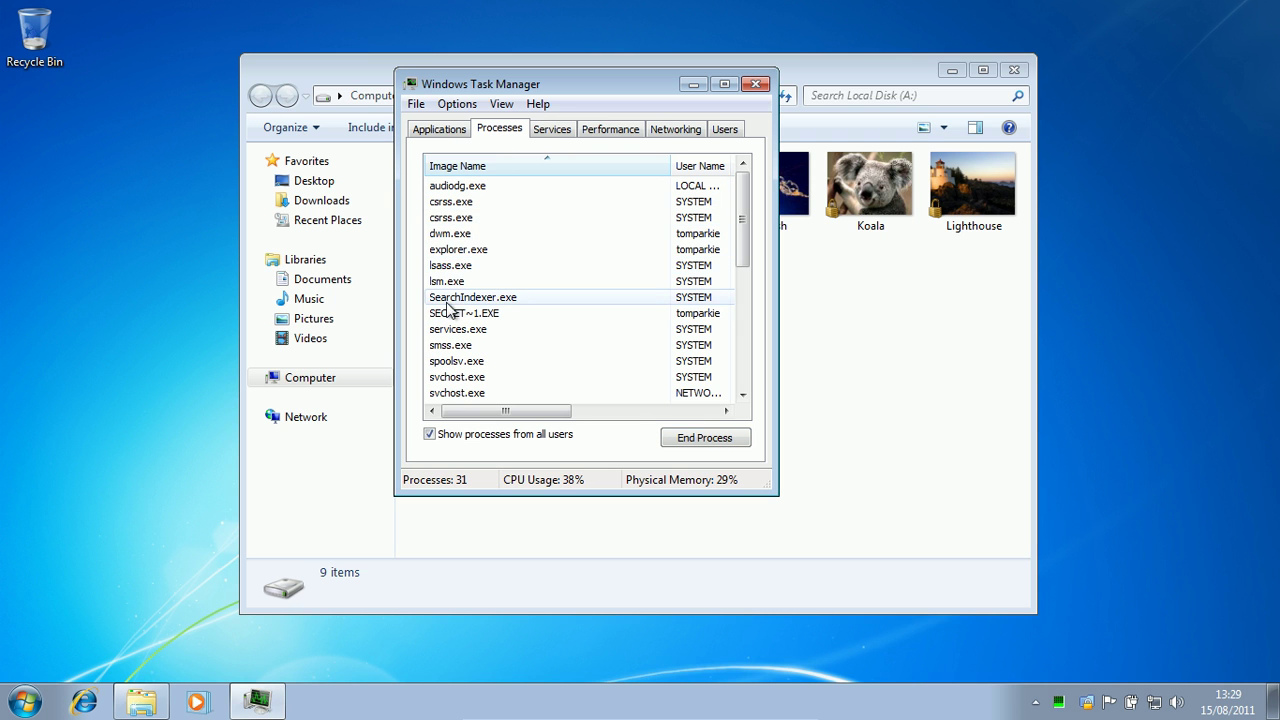
left_click_drag(742, 222, 744, 338)
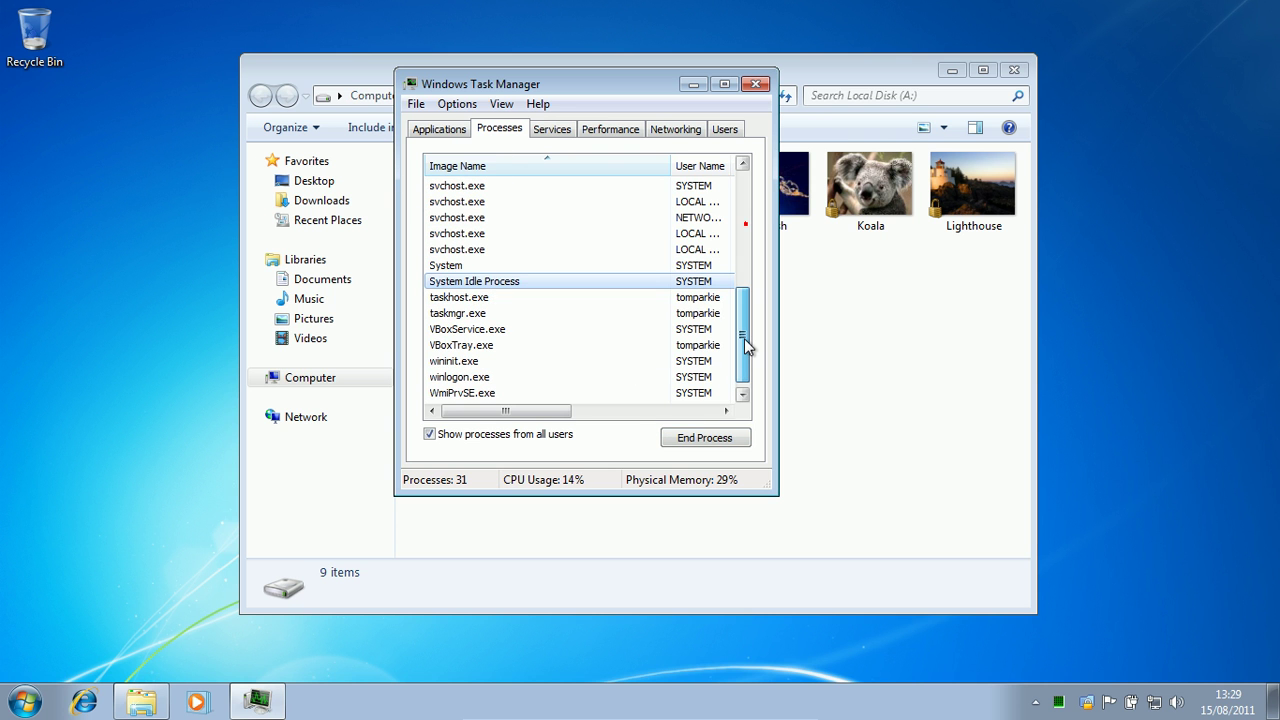
left_click(757, 83)
- Drag Hydrangeas from Local Disk (A:) toward the desktop and close the window
left_click_drag(743, 79, 849, 61)
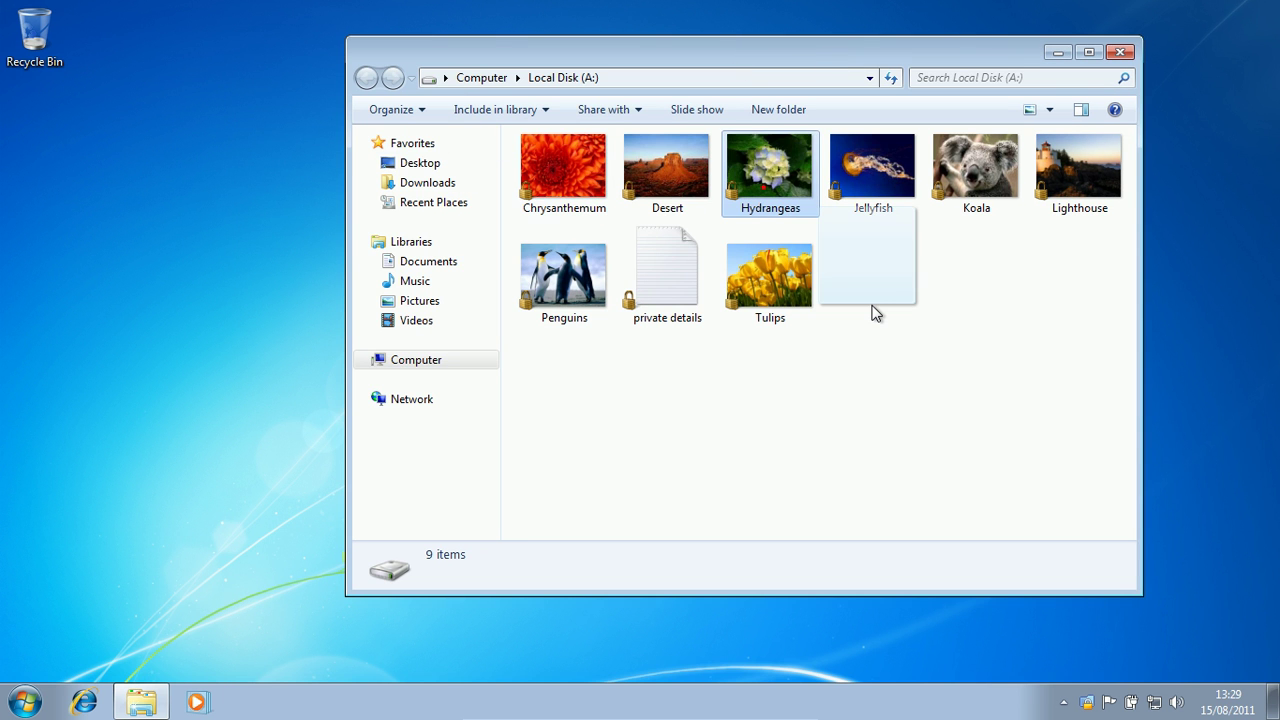
left_click_drag(770, 170, 871, 251)
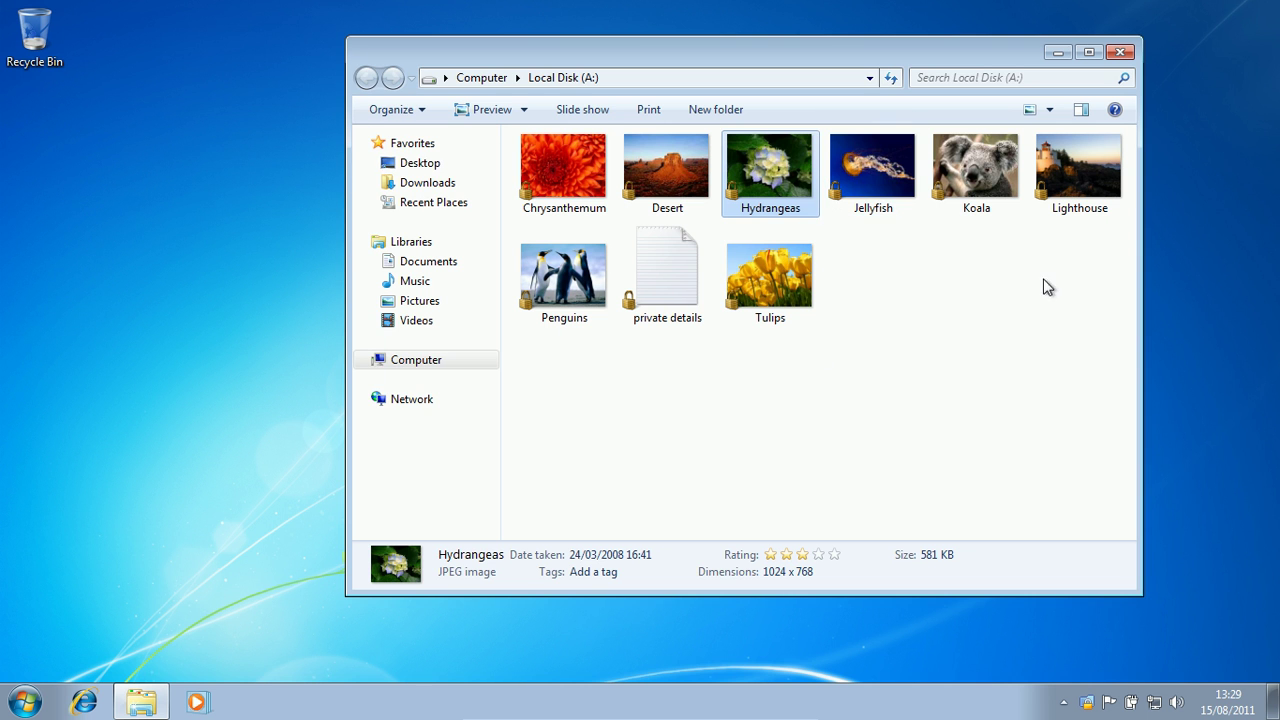
left_click(1120, 52)
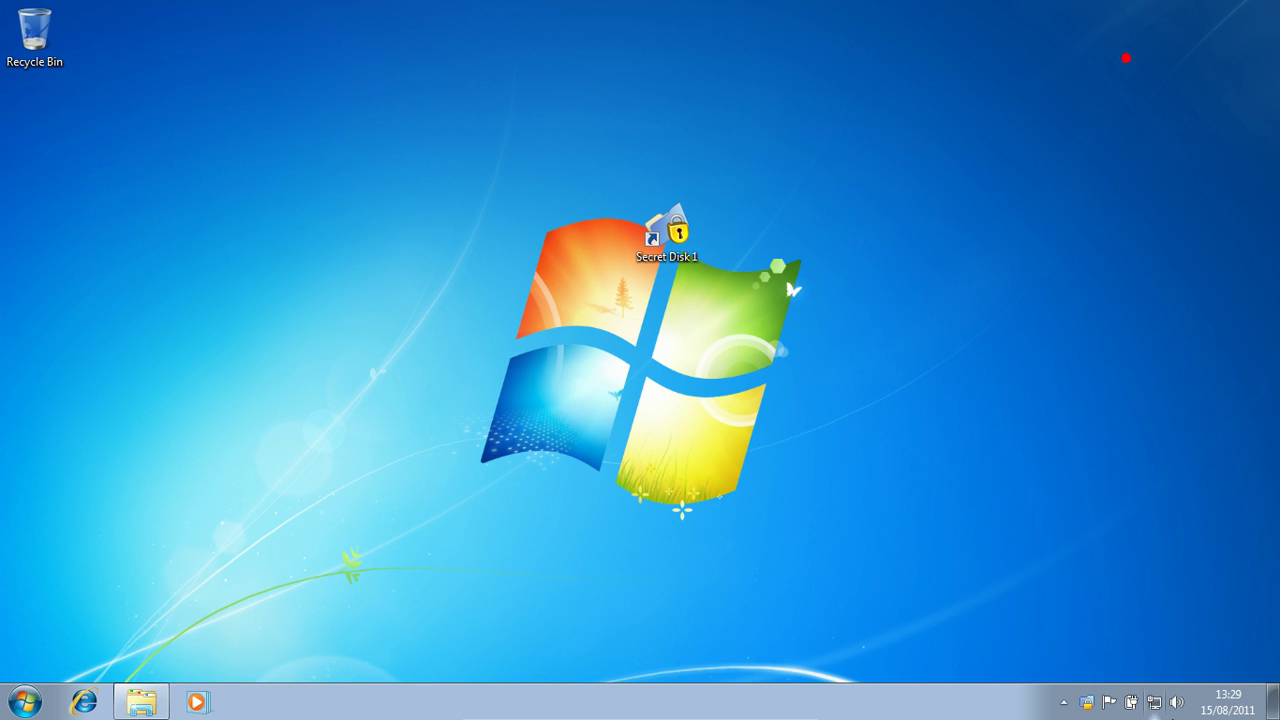
- Show the secret disk's files in Explorer, then close that window
right_click(1085, 701)
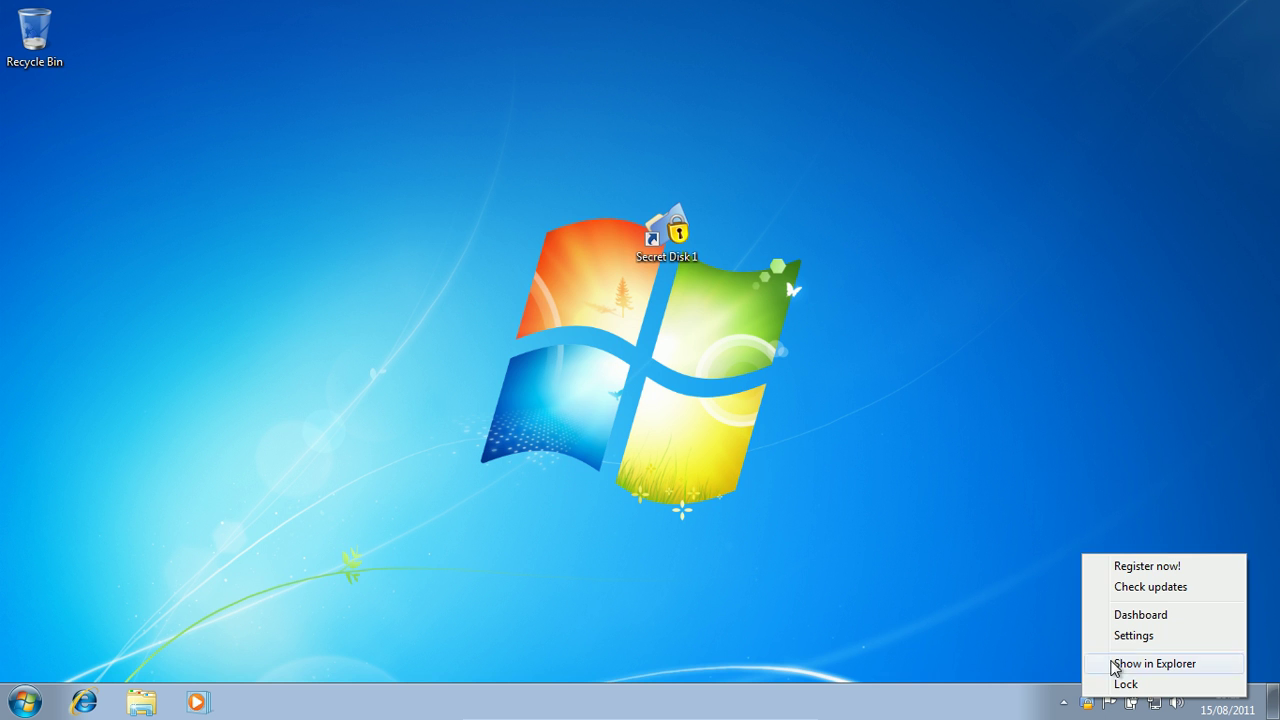
left_click(1116, 664)
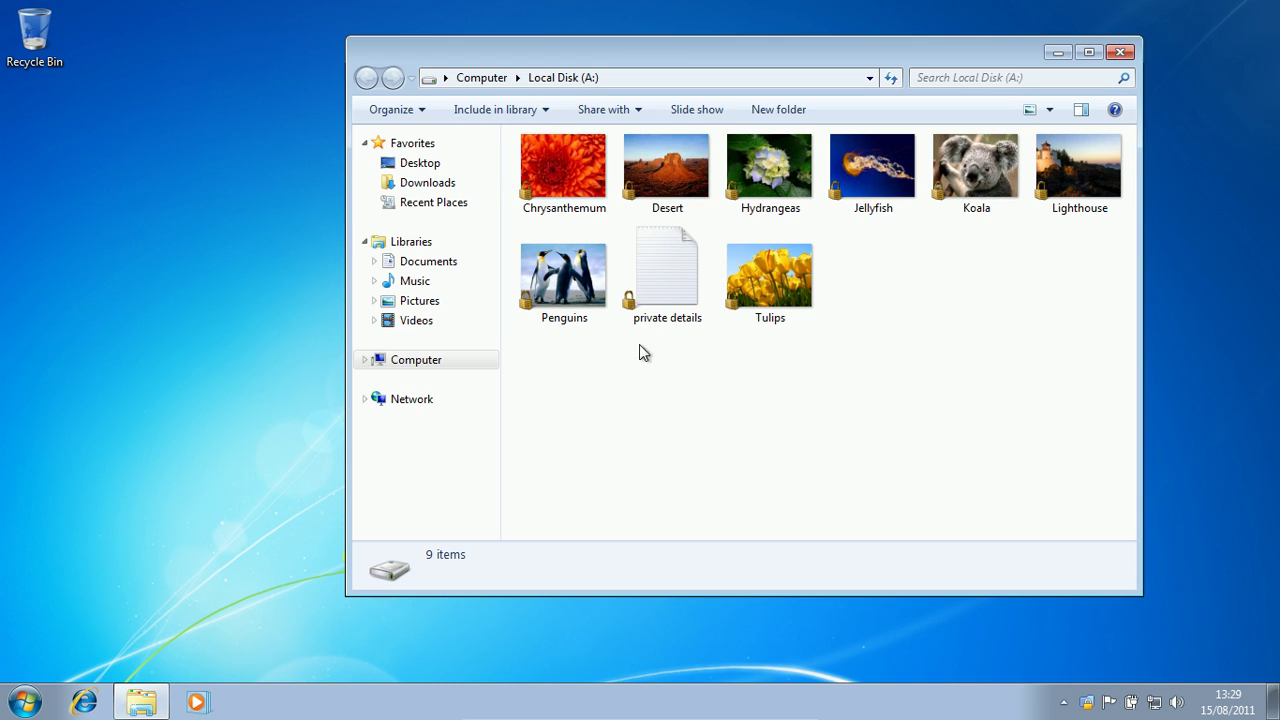
left_click(1120, 52)
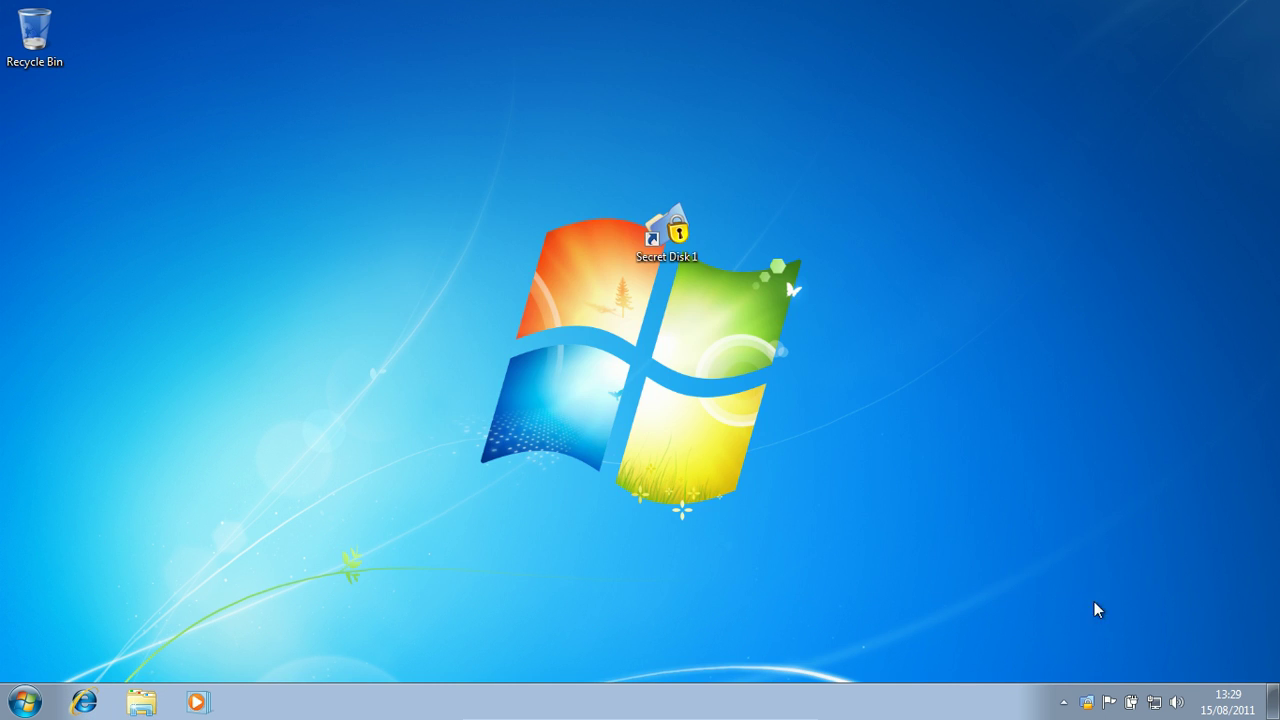
- Enable Ask for password on Dashboard in Settings, then check online for updates
right_click(1087, 699)
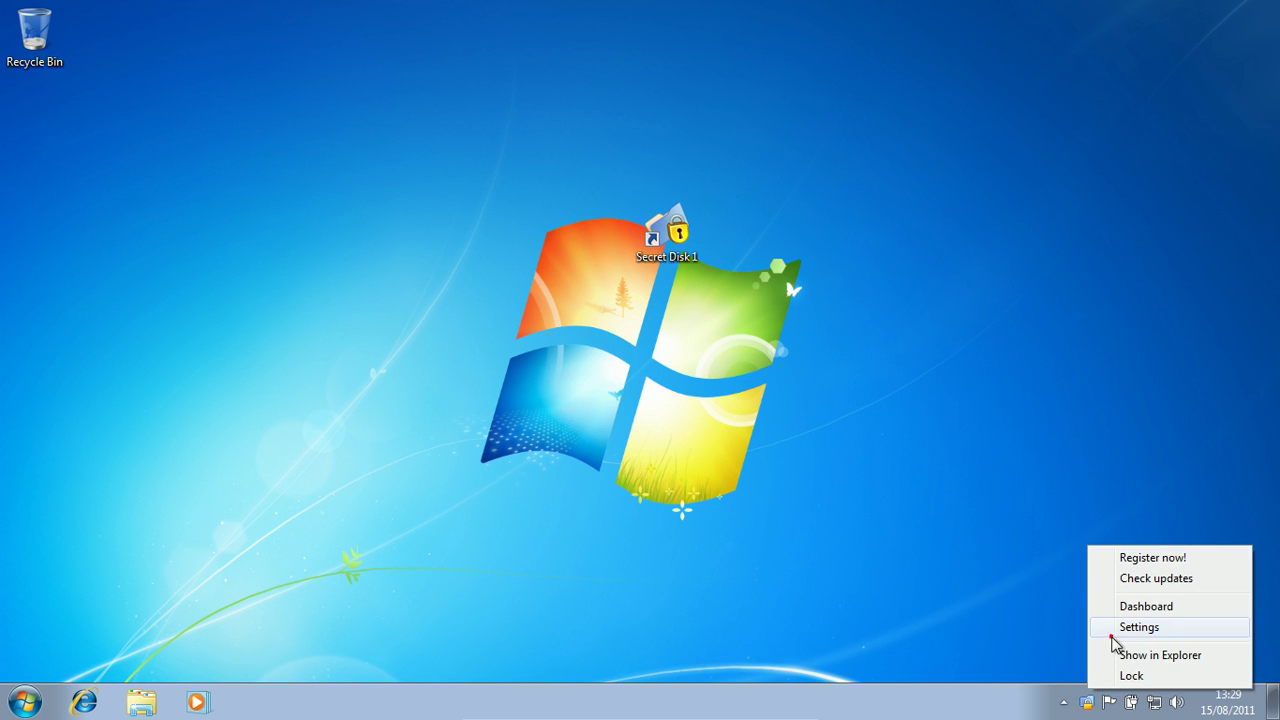
left_click(1111, 634)
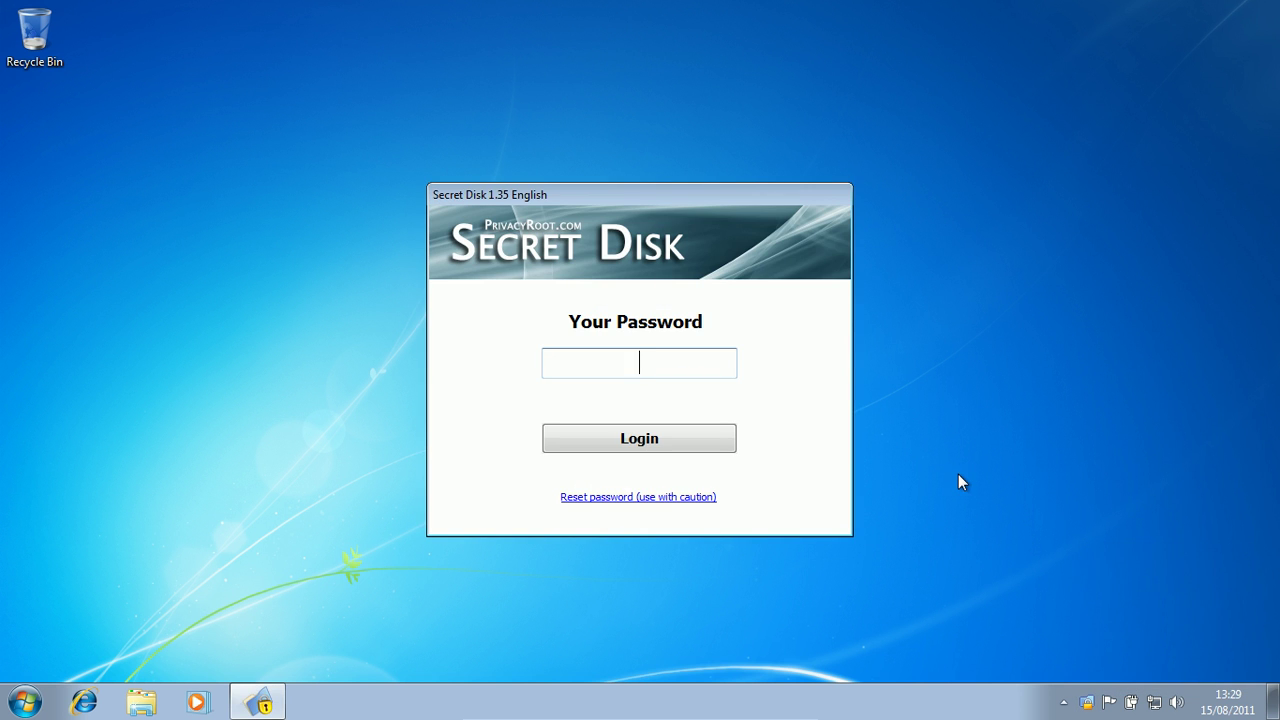
type("*****")
key("Return")
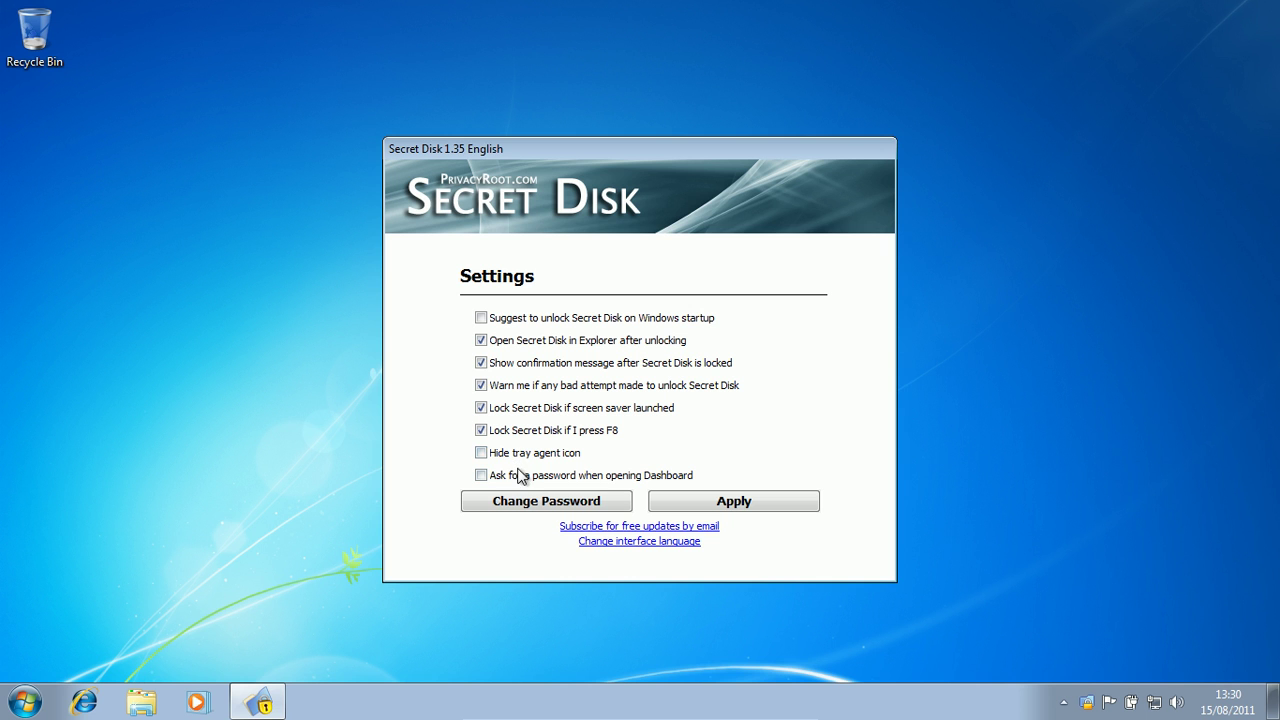
left_click(660, 478)
left_click(800, 504)
right_click(1093, 703)
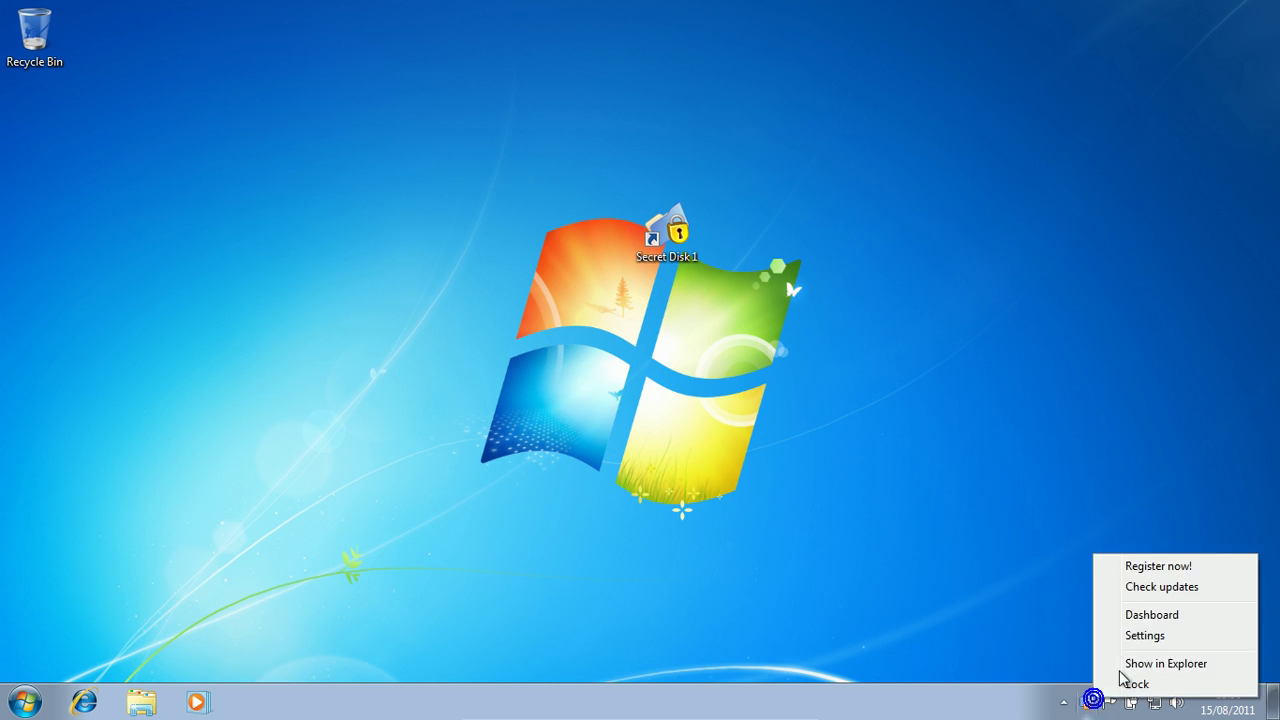
left_click(1194, 588)
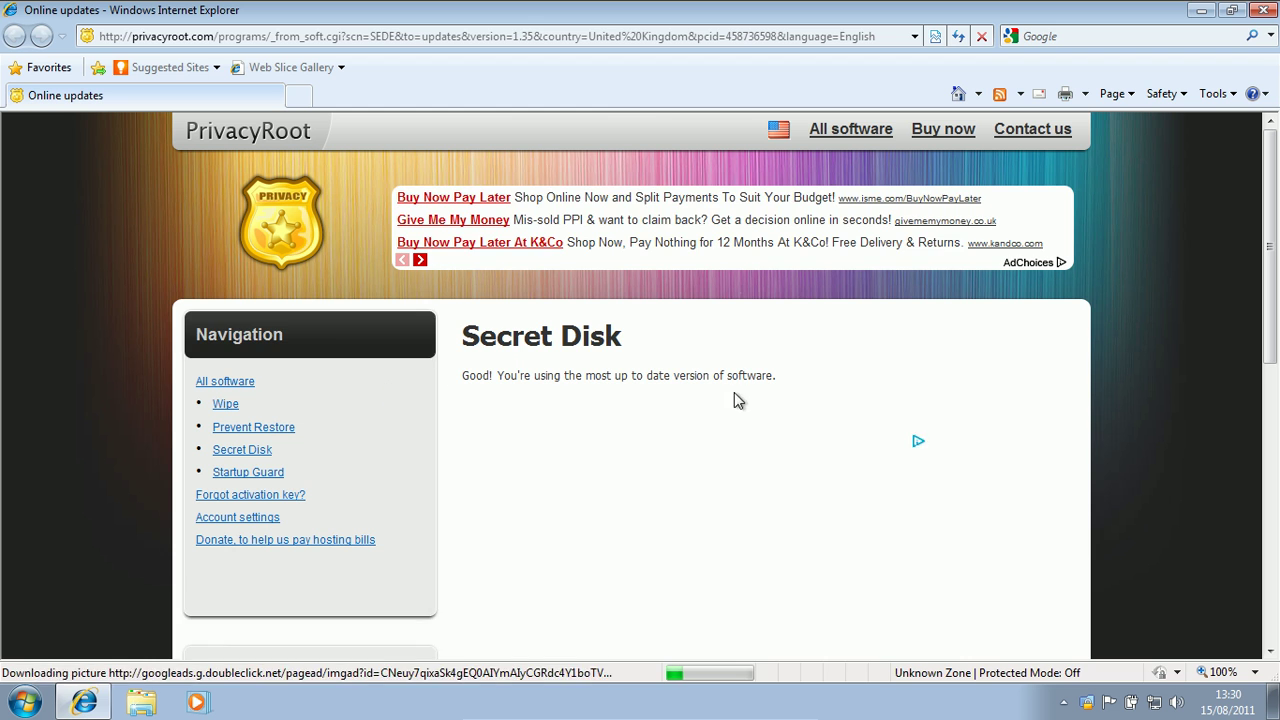
- Close the browser, relock the disk, and start a password reset from Secret Disk 1
left_click(1264, 10)
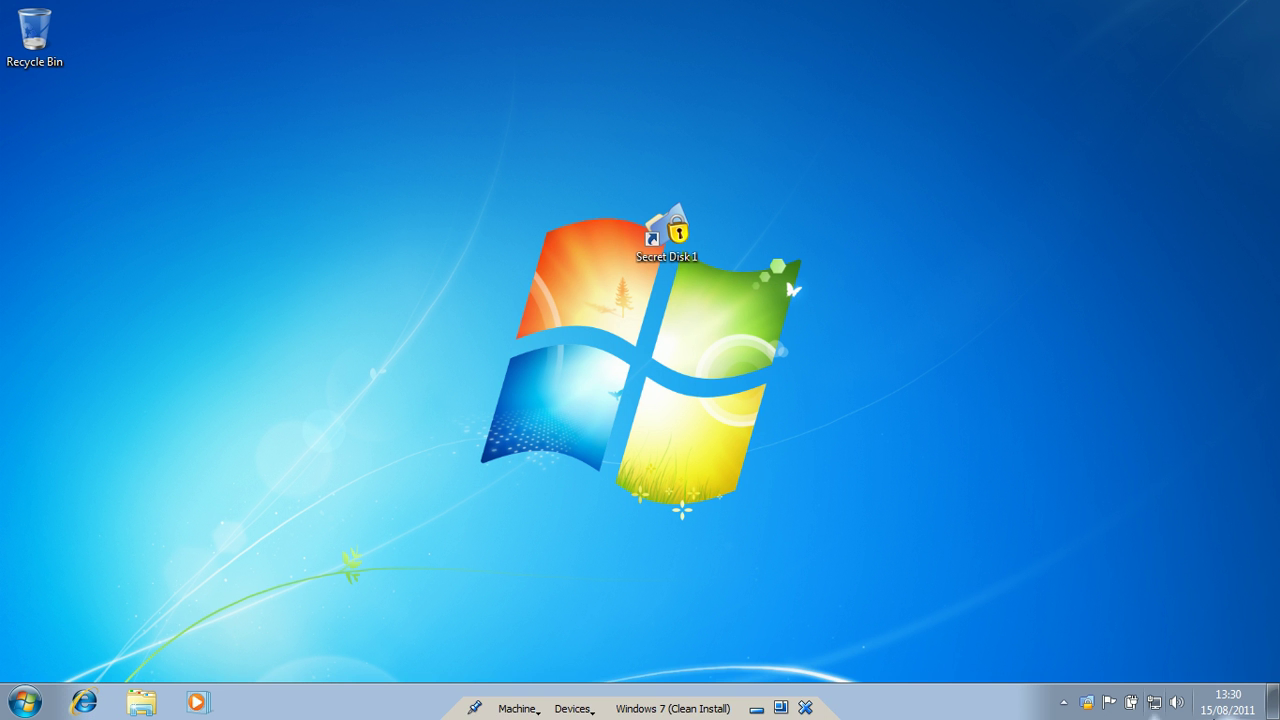
right_click(1086, 702)
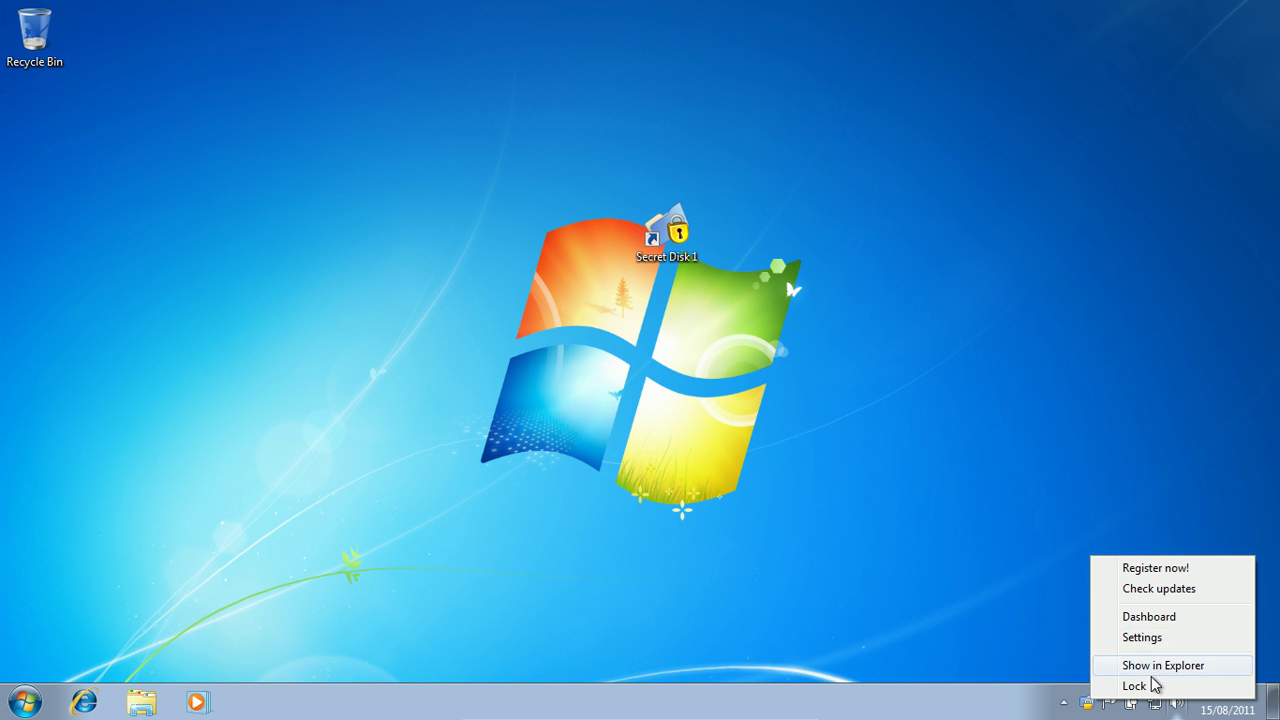
left_click(1141, 688)
left_click(690, 420)
double_click(632, 250)
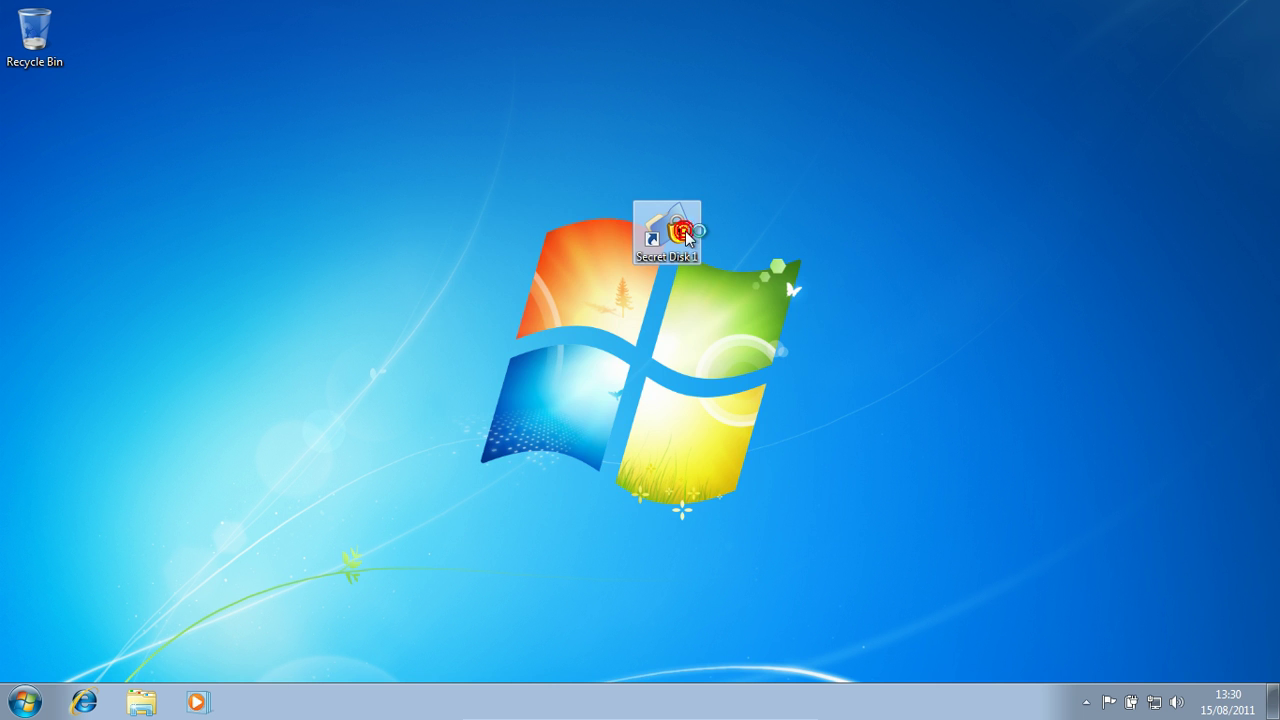
left_click(612, 497)
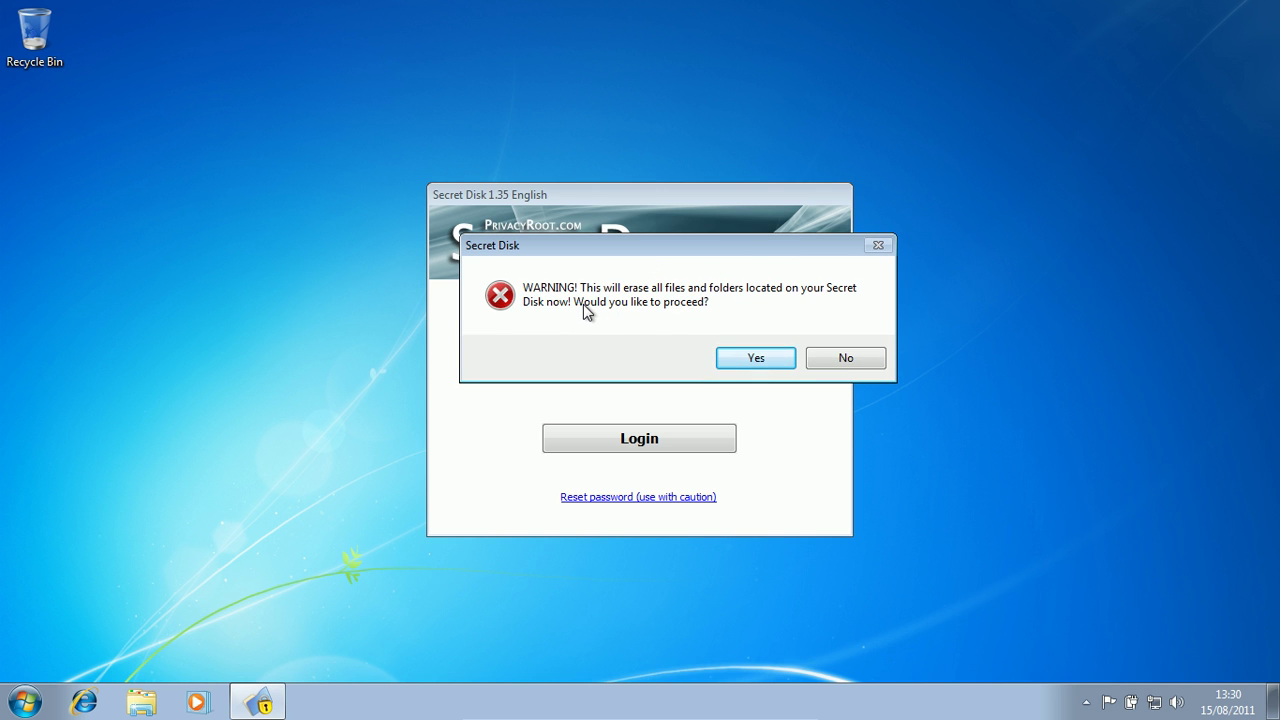
- Decline the Secret Disk password reset so the disk's files are not erased
left_click(860, 362)
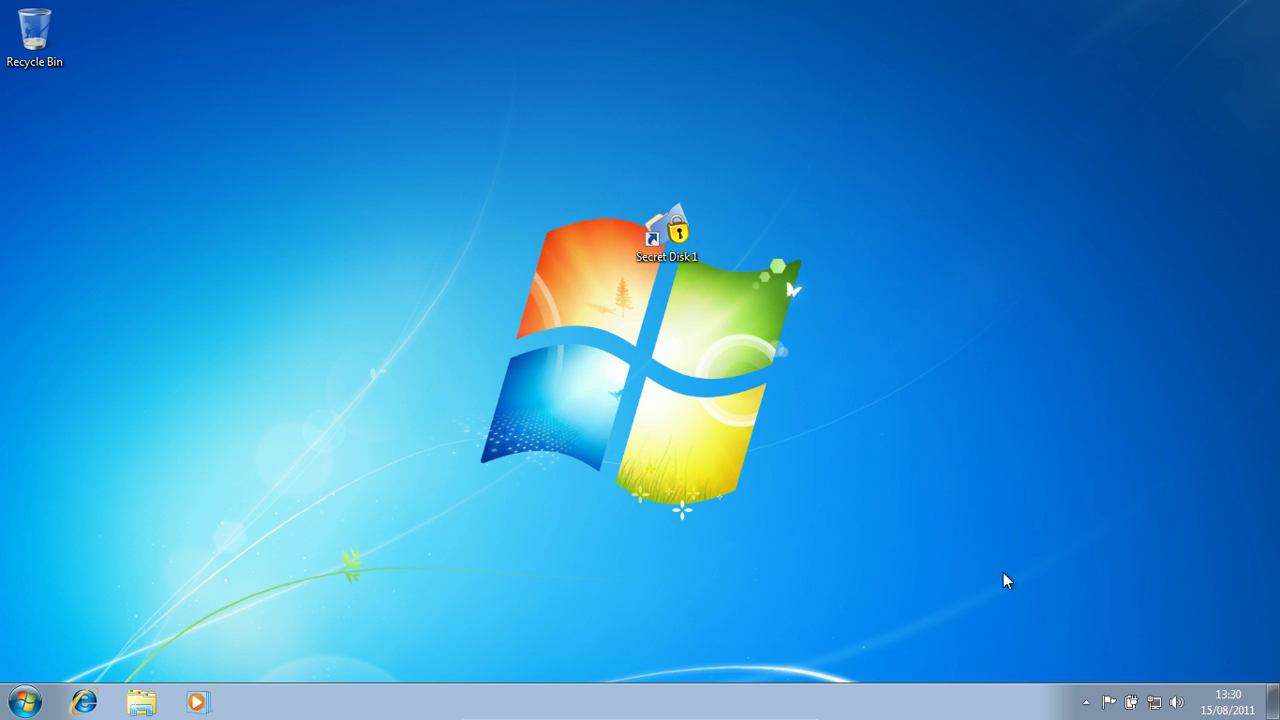
left_click(1086, 702)
left_click(952, 458)
- Log into Secret Disk 1 with the password, confirm it is locked, and close the Dashboard
double_click(654, 248)
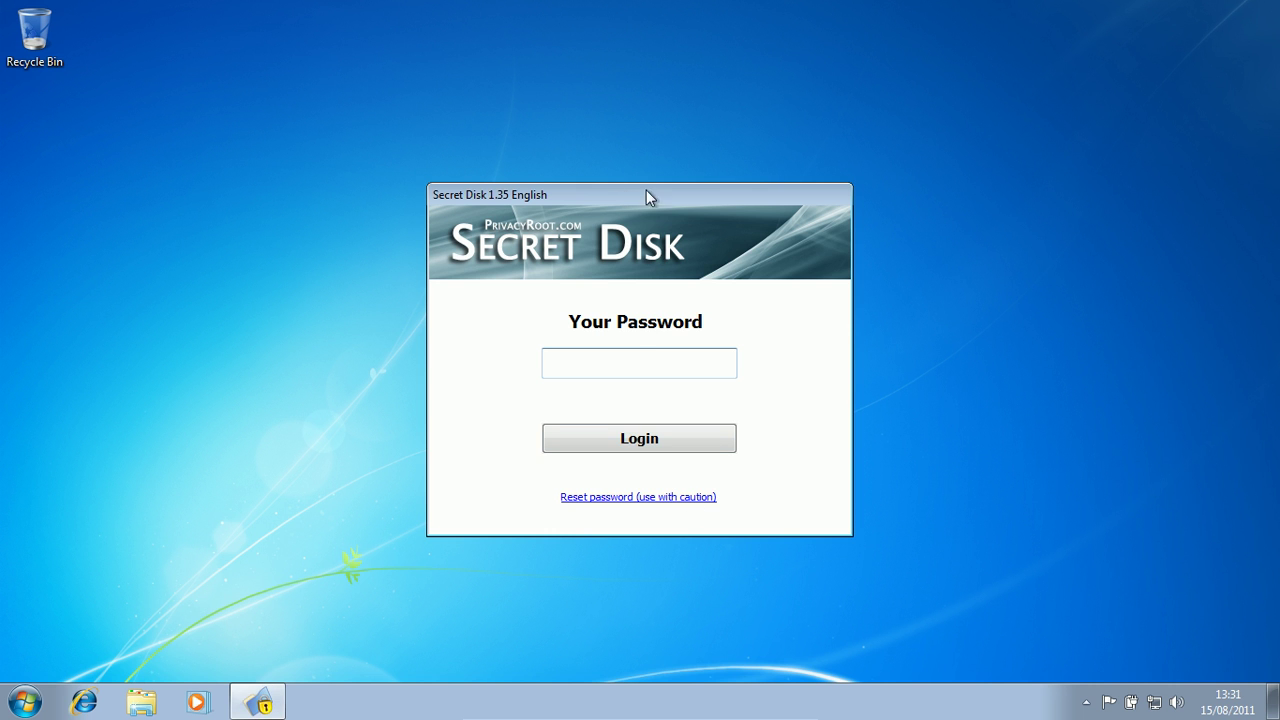
type("*****")
key("Return")
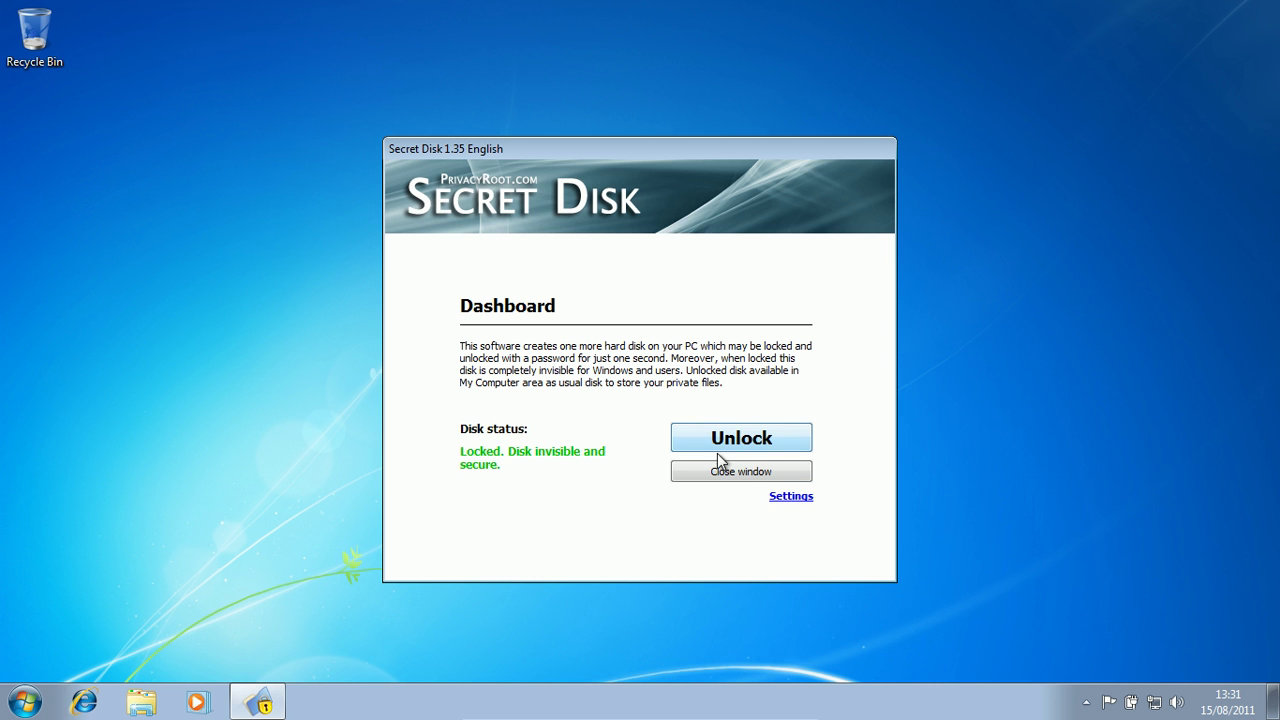
left_click(741, 471)
left_click_drag(726, 550, 872, 540)
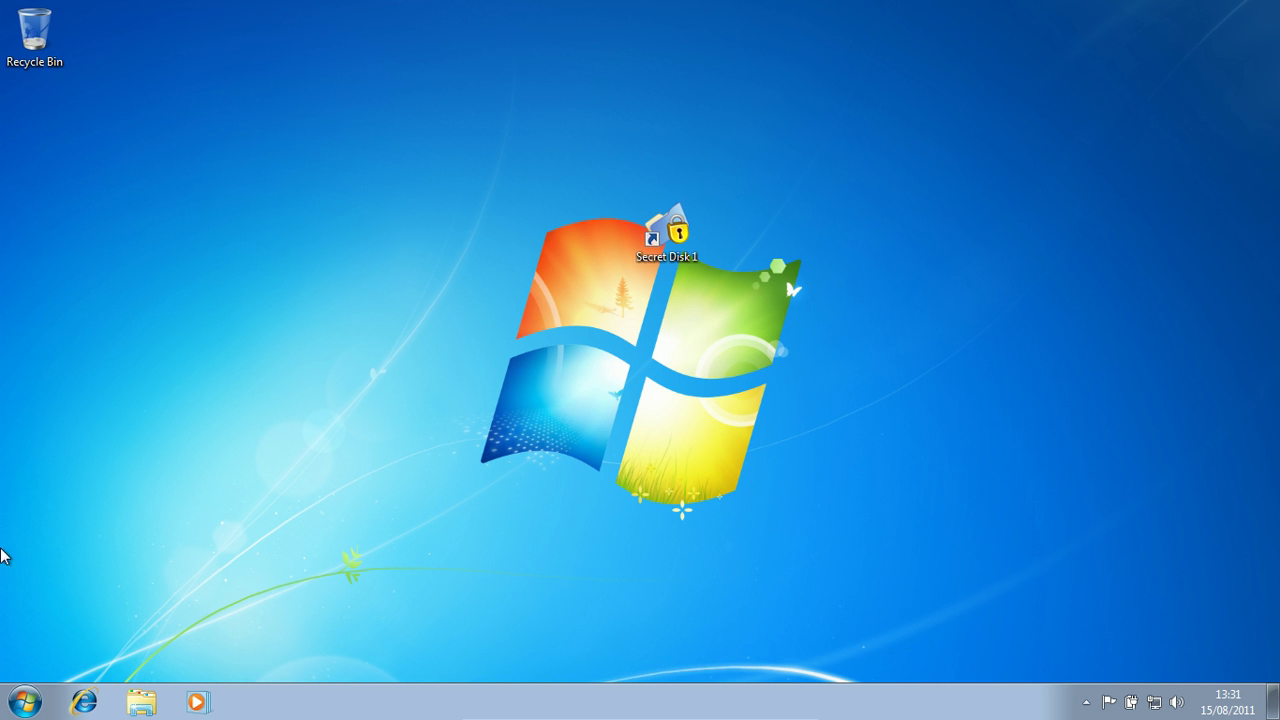
left_click(24, 702)
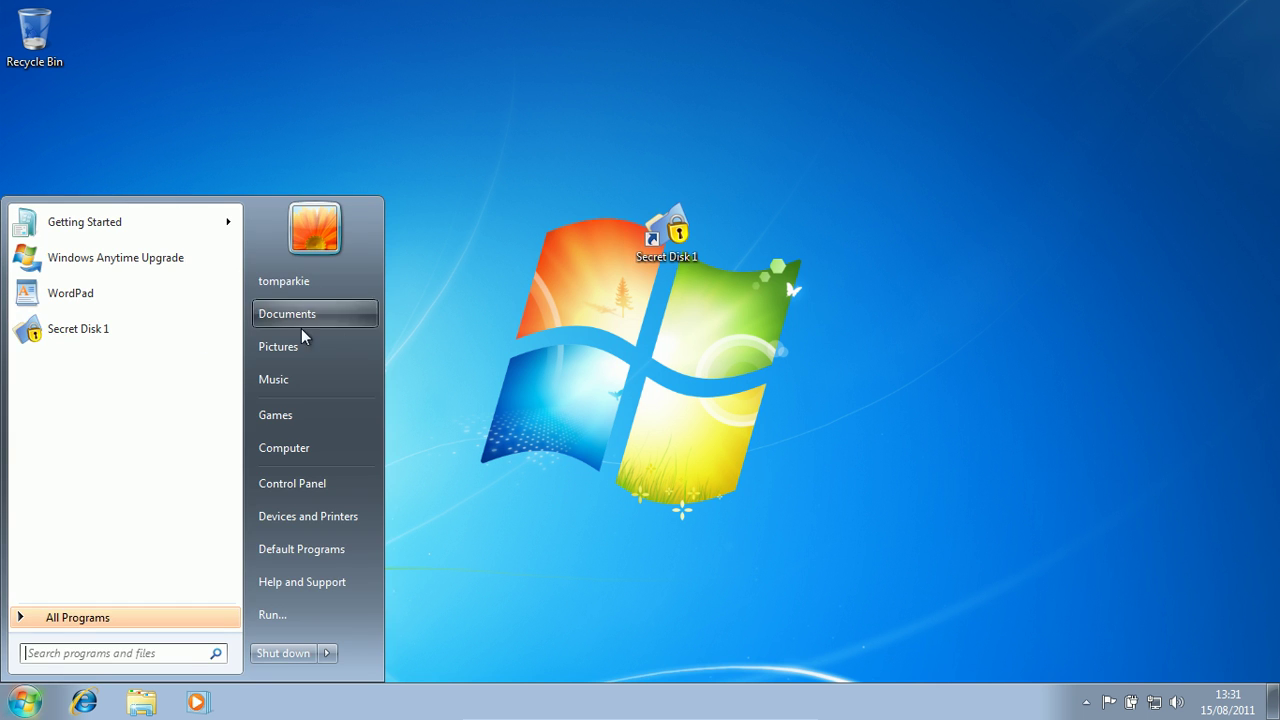
- Bring up the Start menu's Computer options, then dismiss them and close the menu
right_click(296, 450)
key("Escape")
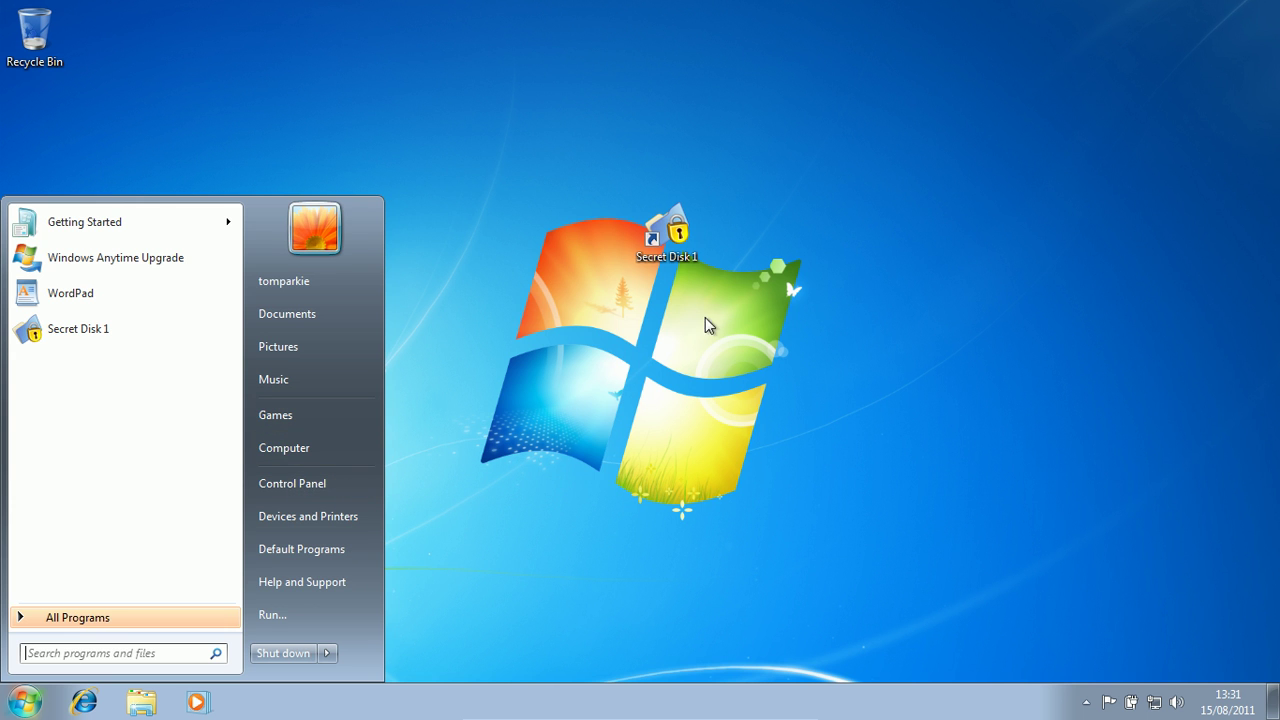
left_click(1006, 89)
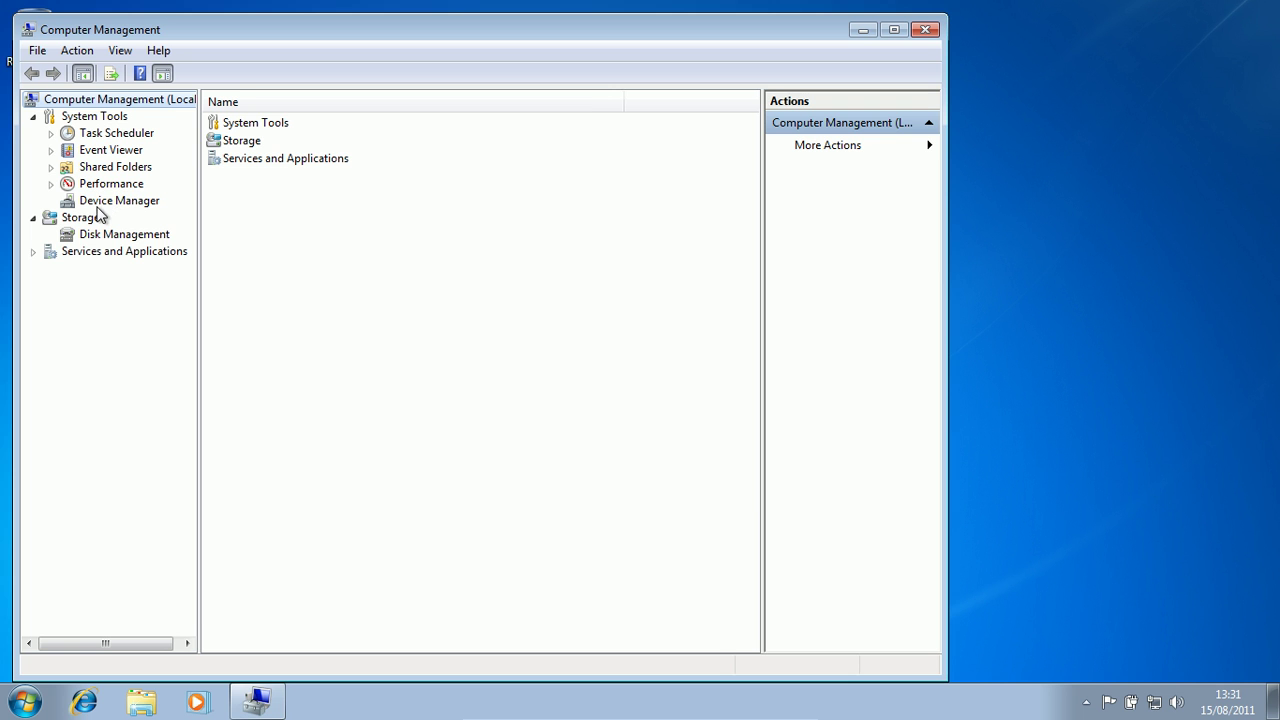
- Show Disk Management maximized and select the System Reserved and (C:) partitions
left_click(106, 236)
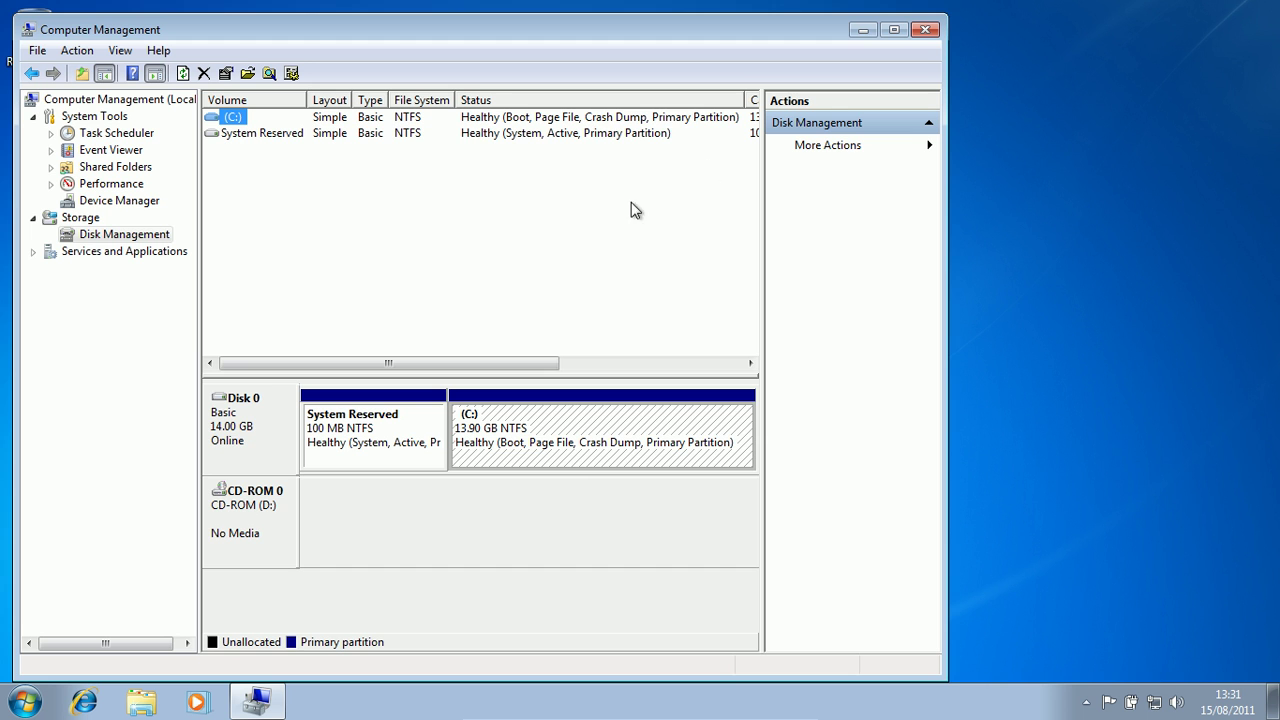
left_click(886, 30)
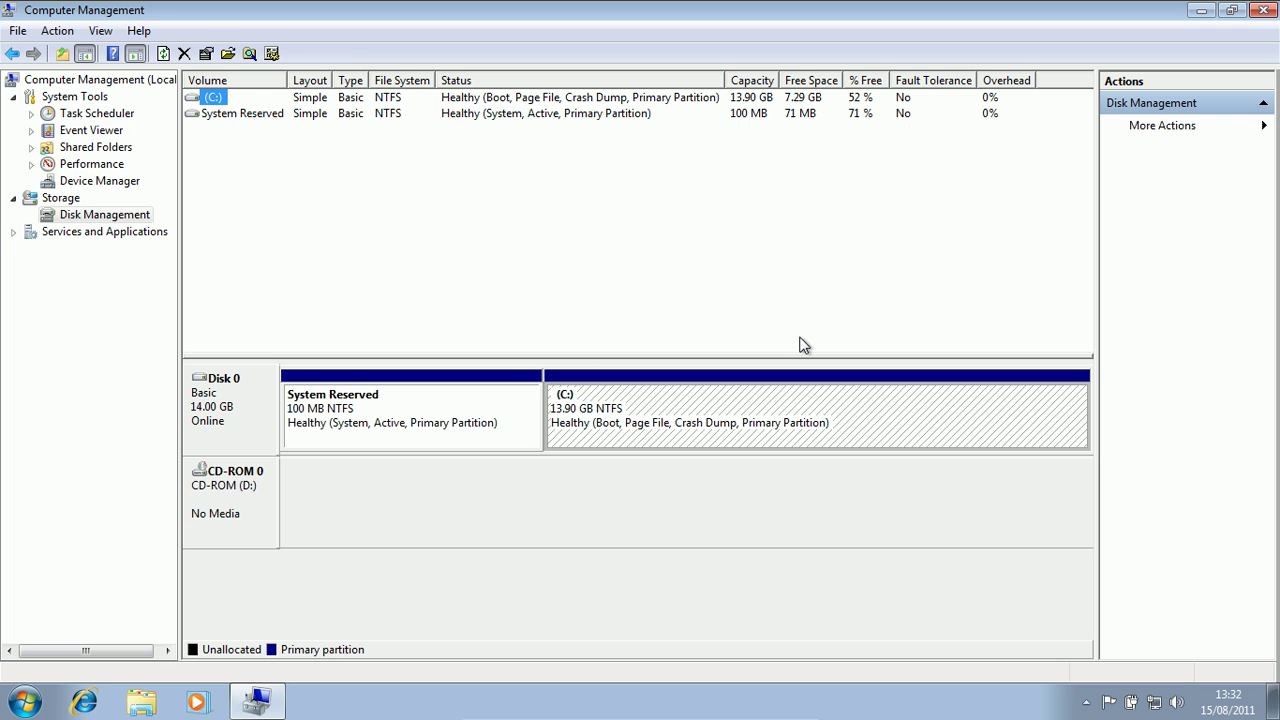
left_click(458, 392)
left_click(612, 387)
left_click(210, 97)
- Attempt to remove the C: drive letter and dismiss the resulting error
right_click(203, 99)
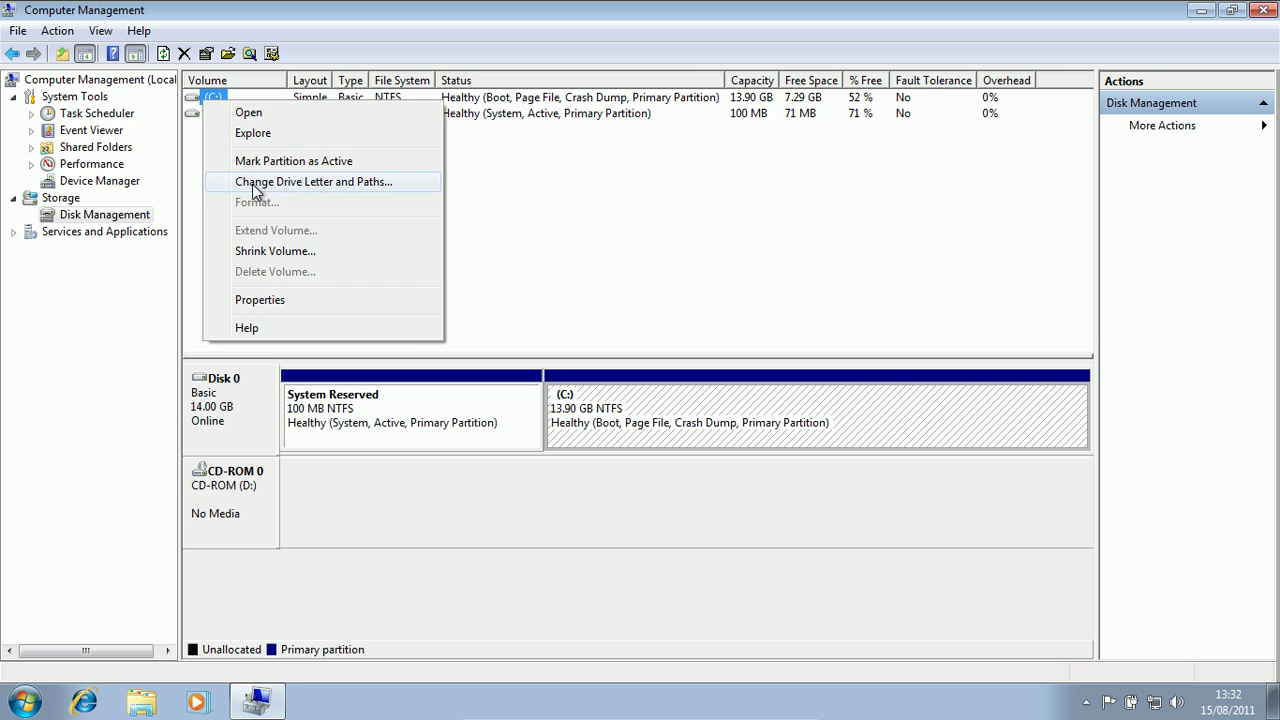
left_click(369, 184)
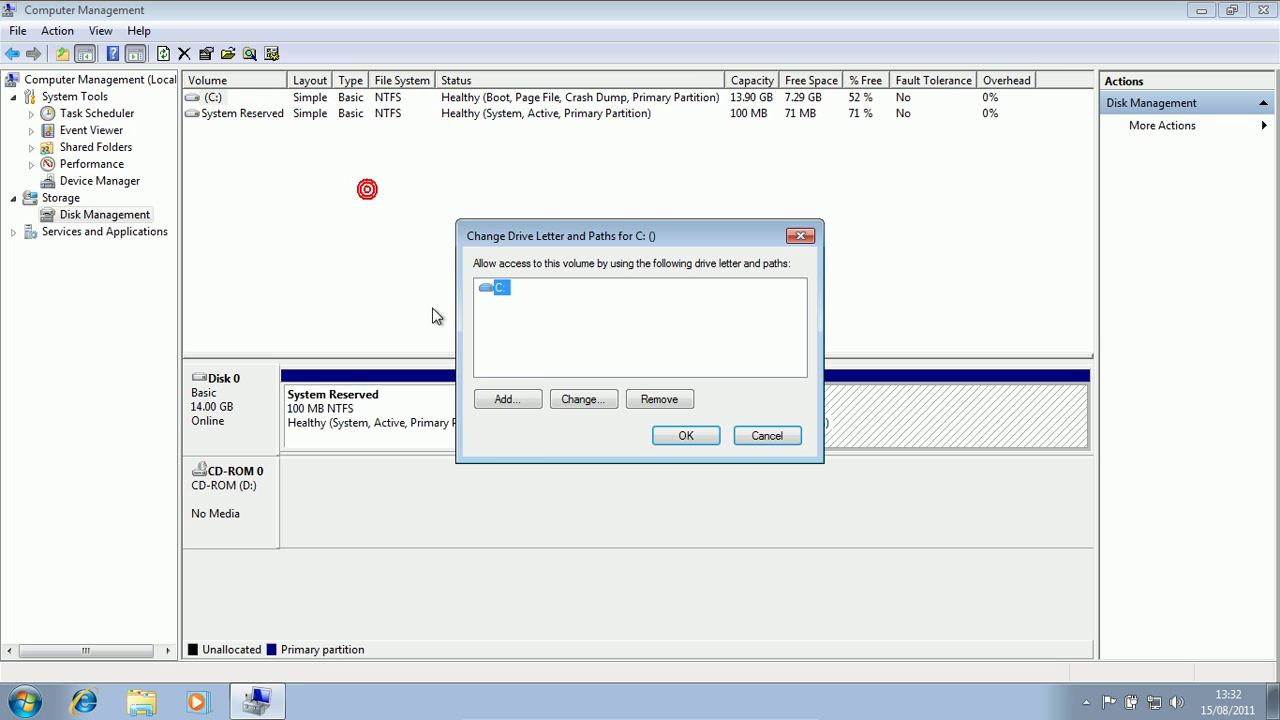
left_click(650, 399)
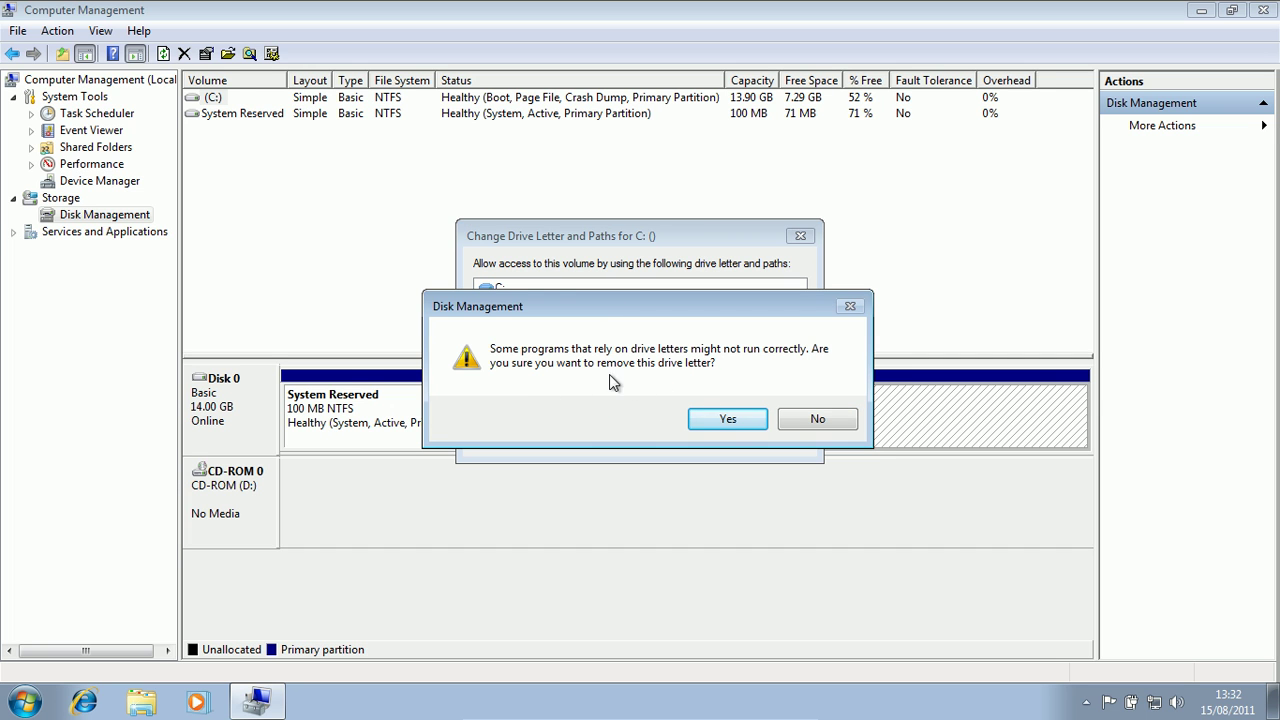
left_click(727, 418)
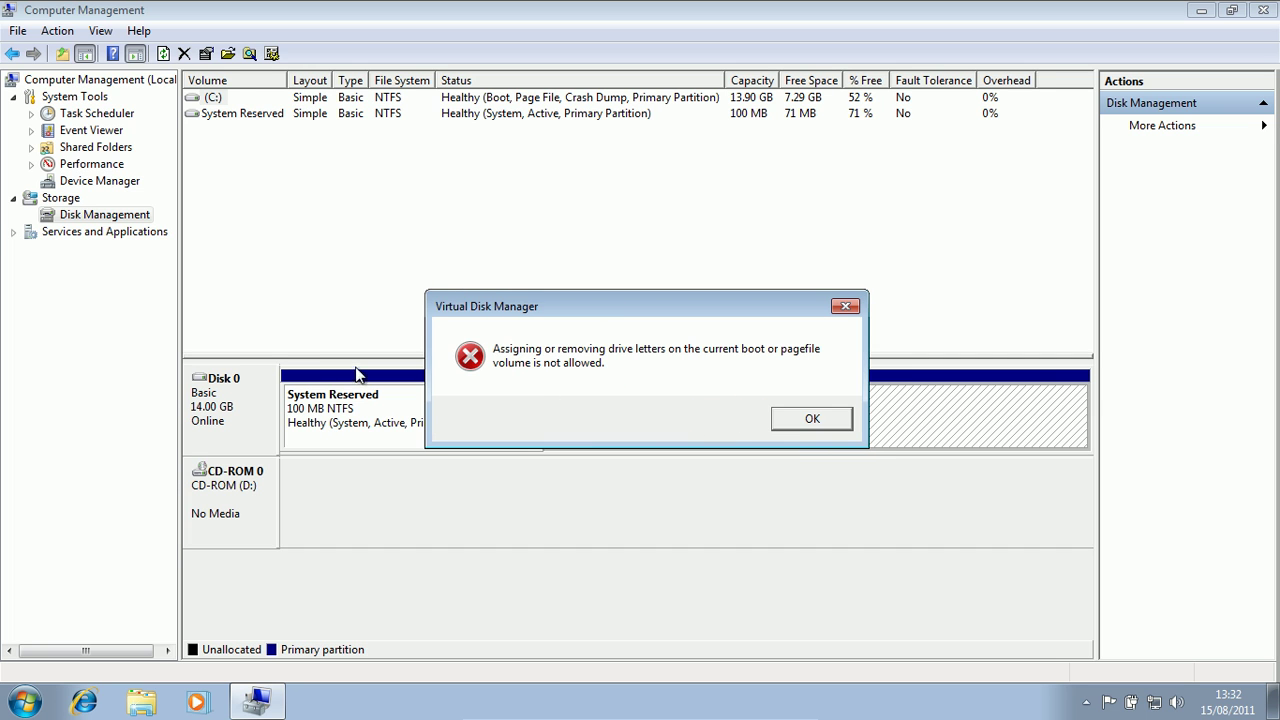
left_click(790, 419)
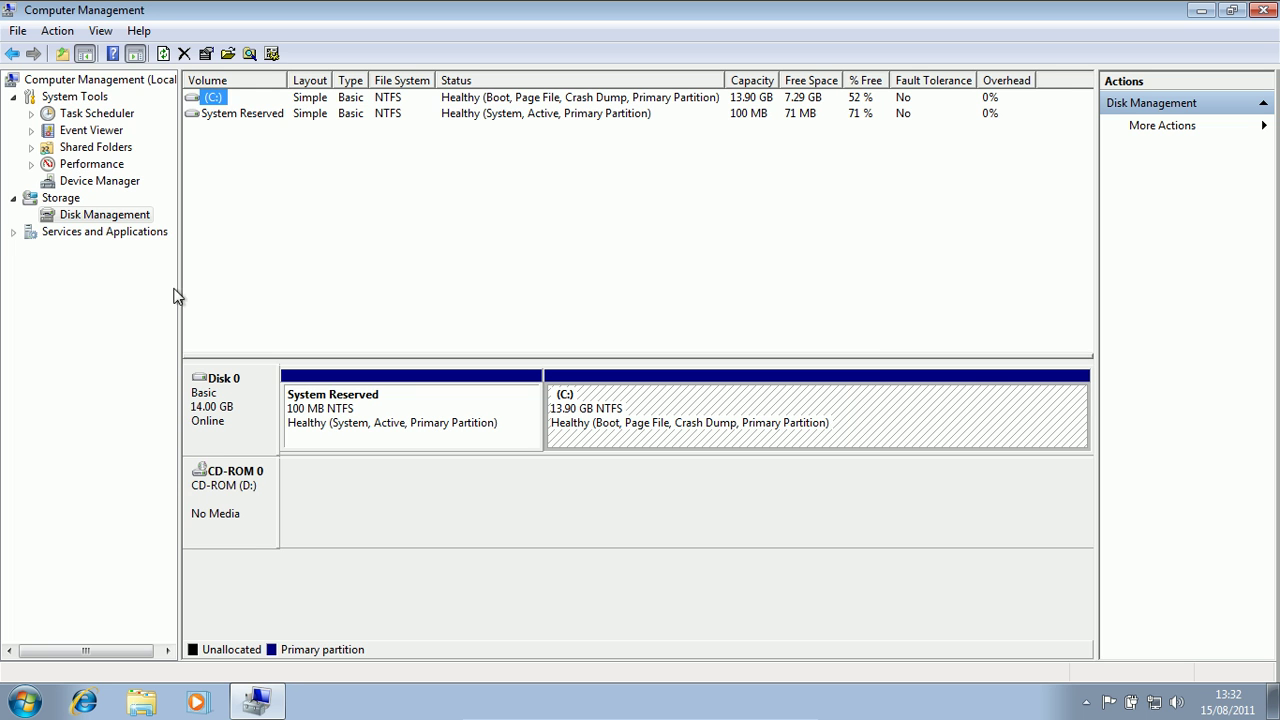
- Assign drive letter G to the 100 MB System Reserved partition
right_click(233, 114)
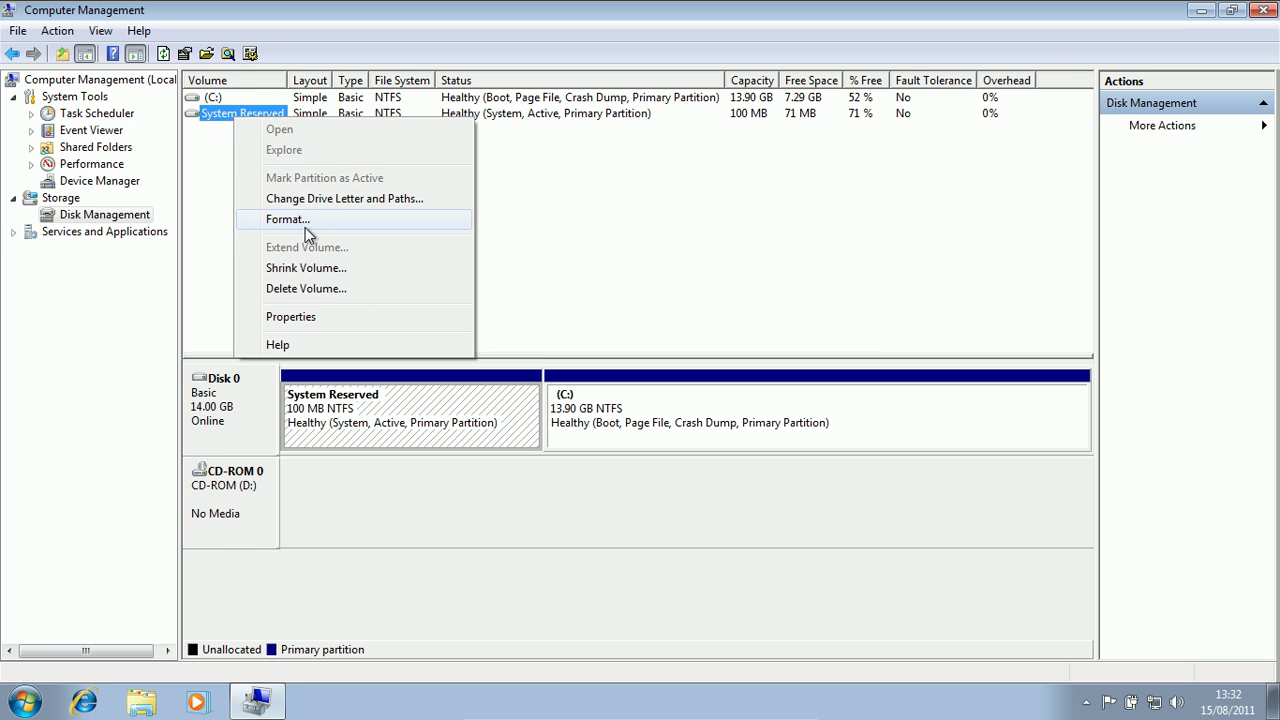
left_click(280, 204)
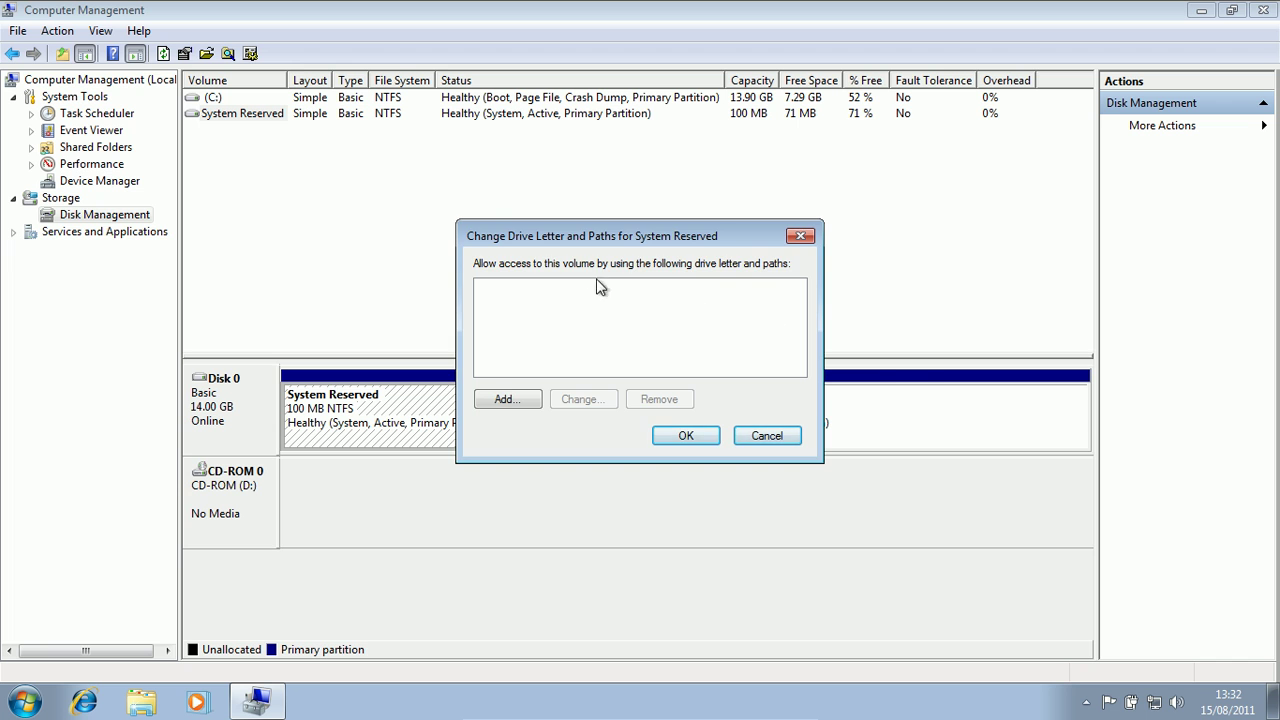
left_click_drag(590, 236, 702, 151)
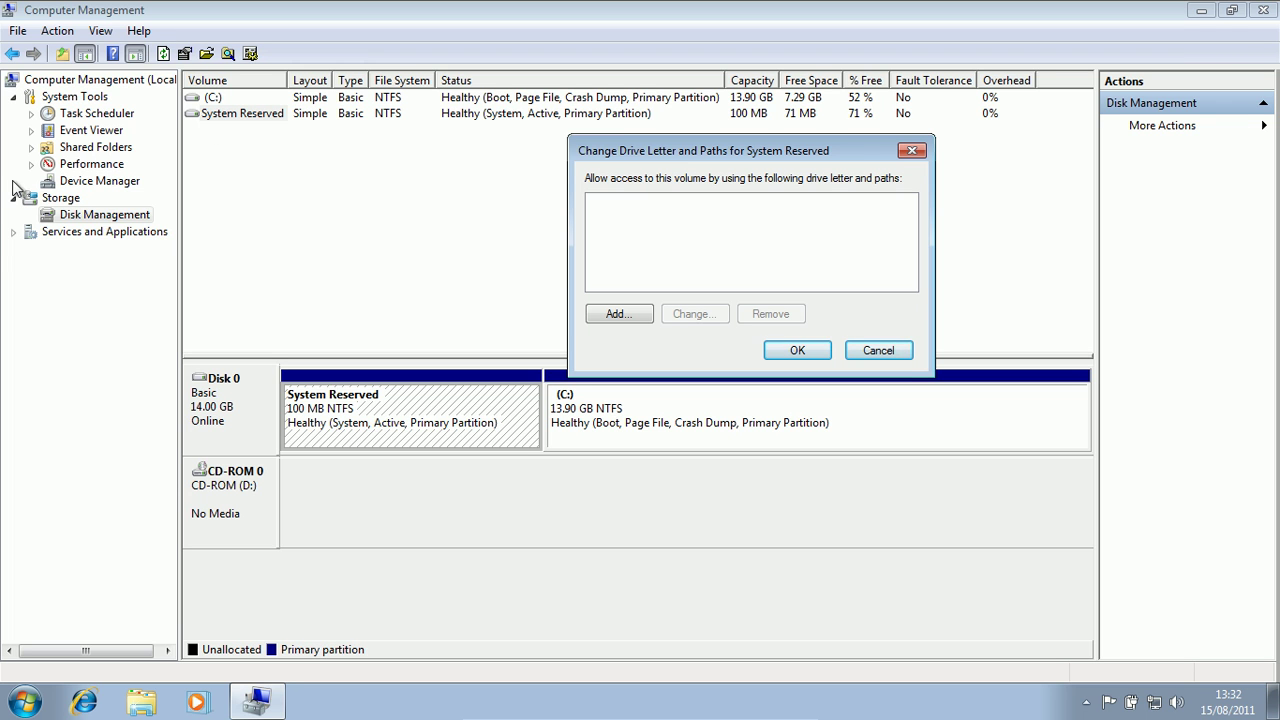
left_click(625, 314)
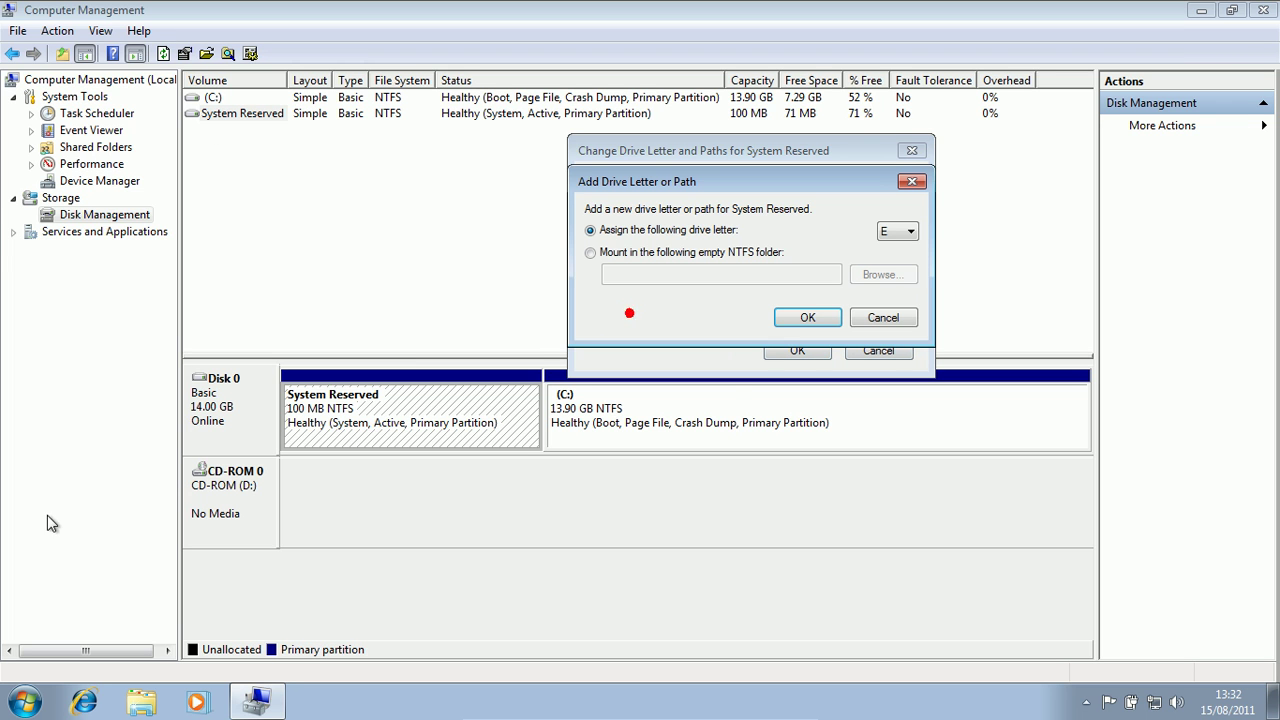
left_click(904, 228)
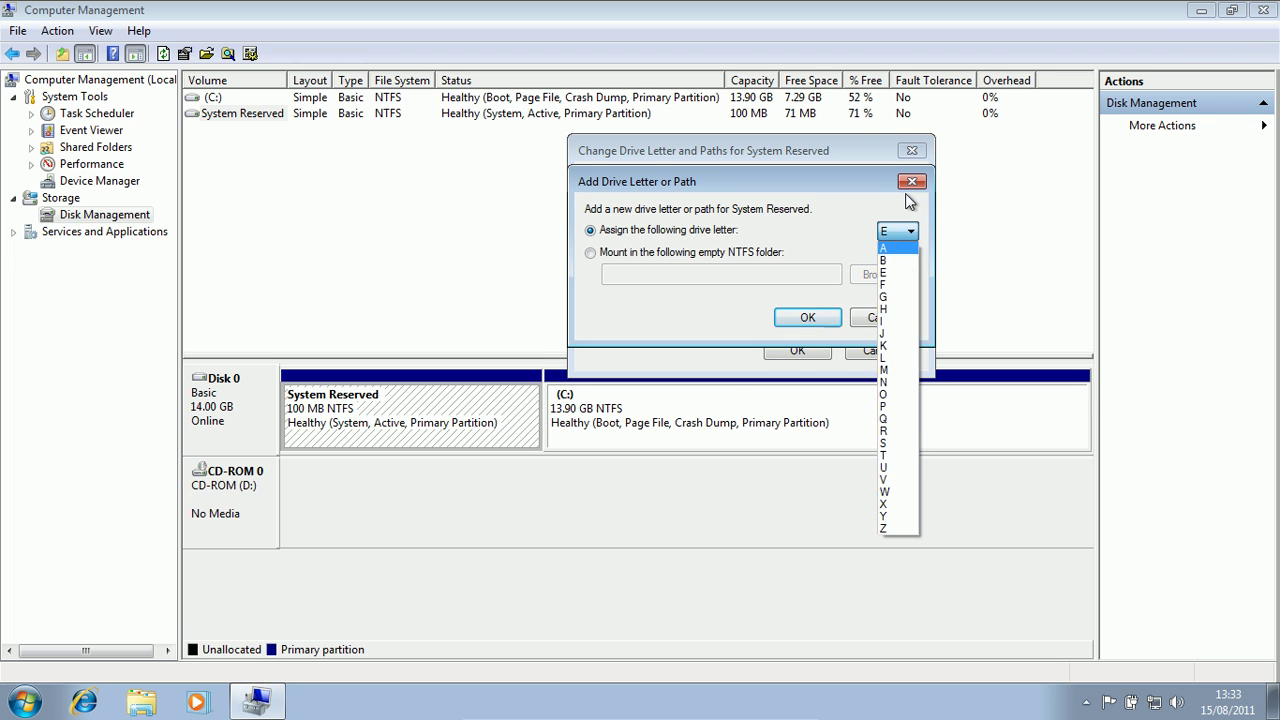
left_click(898, 298)
left_click(808, 313)
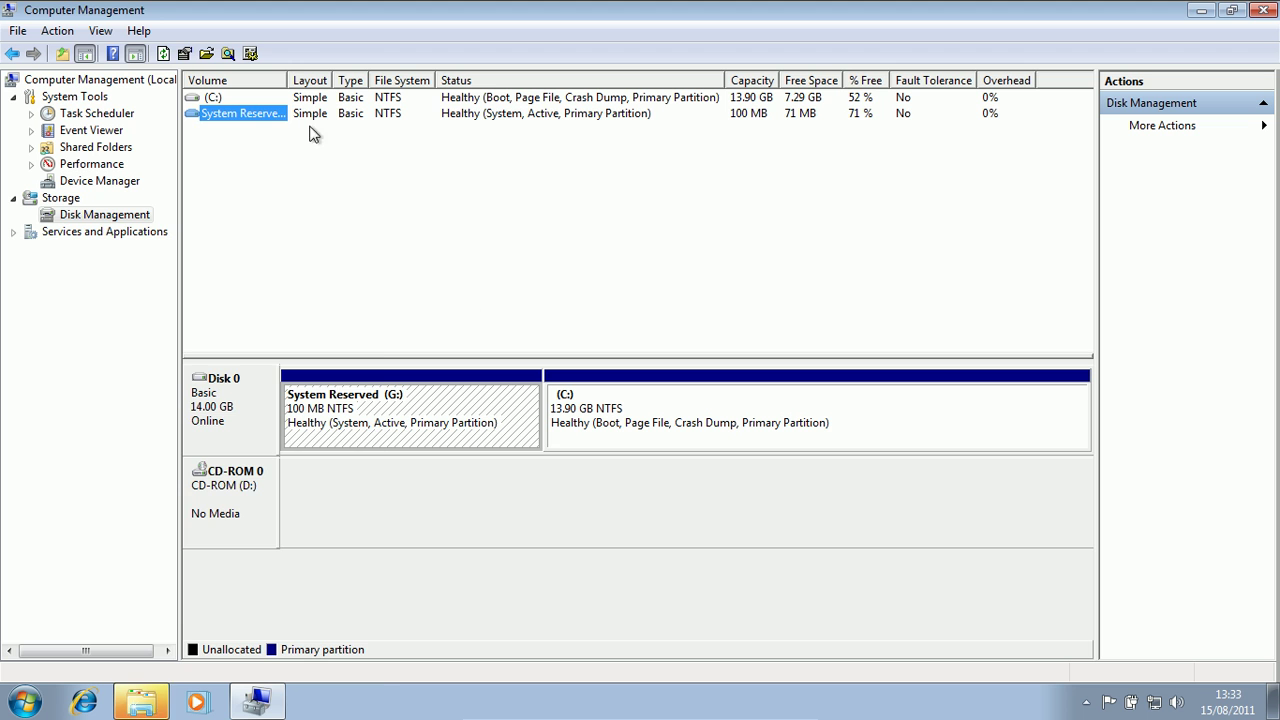
key("super")
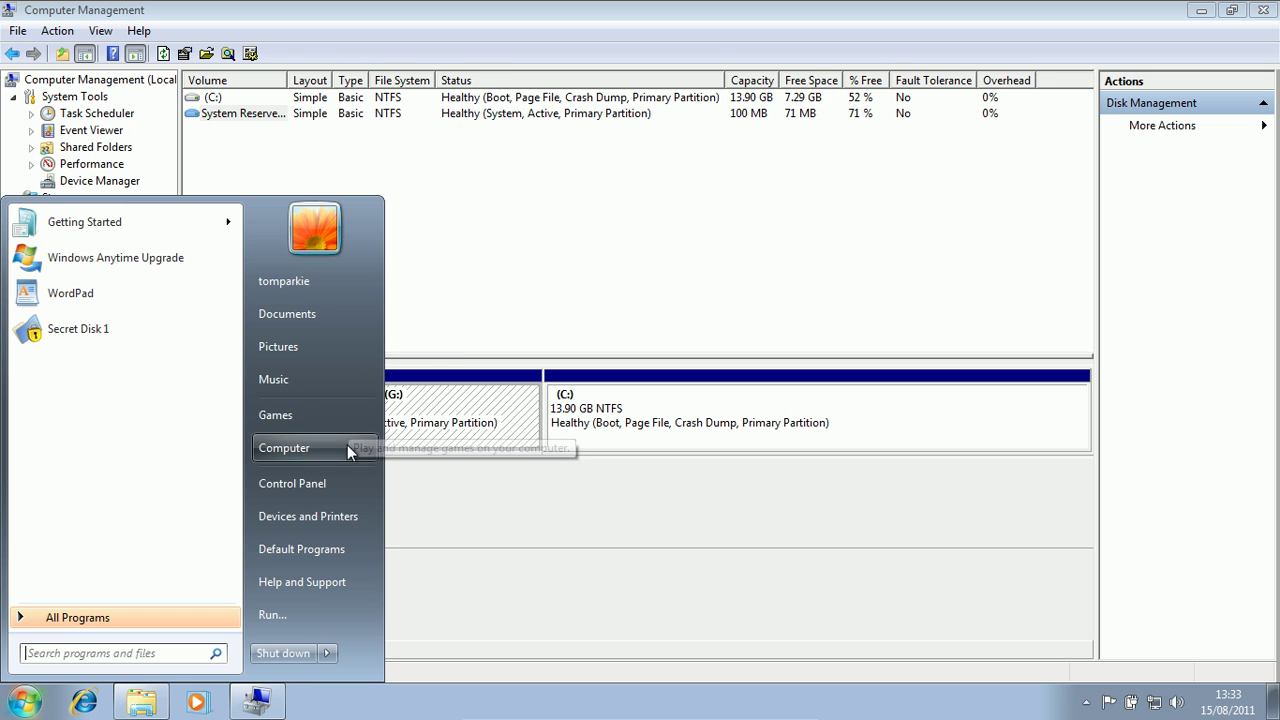
left_click(348, 449)
left_click(826, 172)
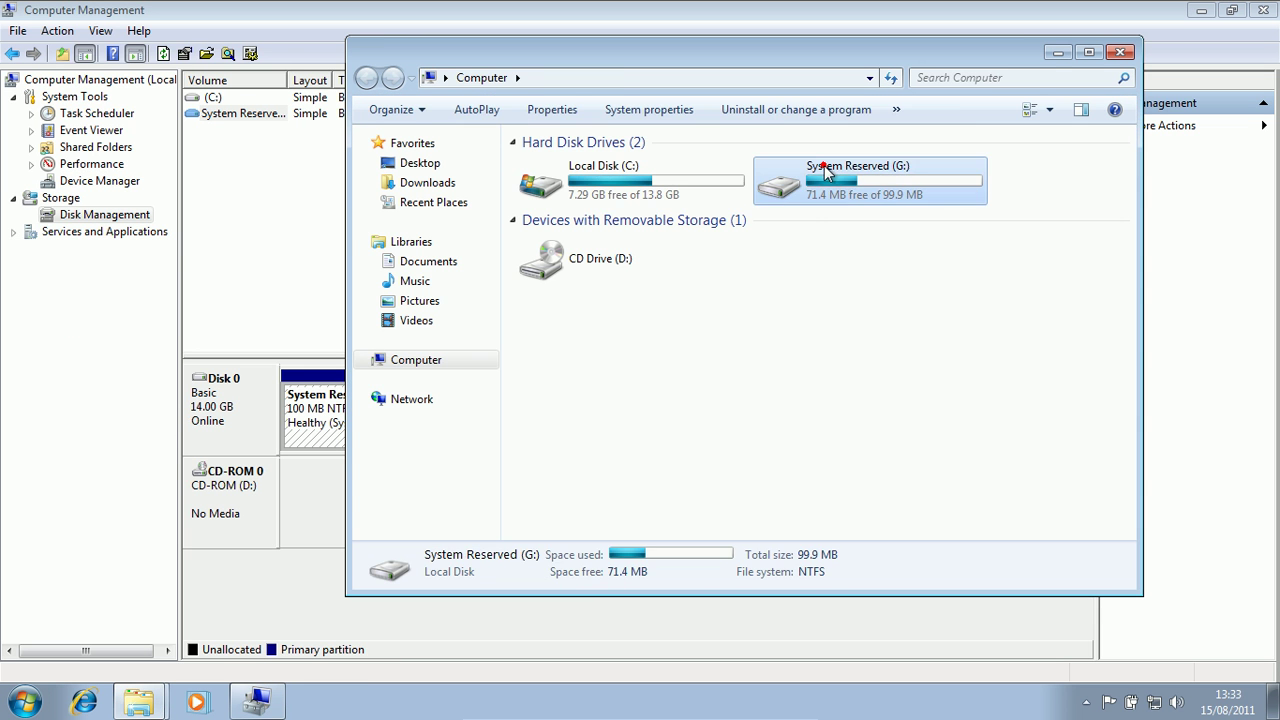
double_click(826, 172)
left_click(365, 78)
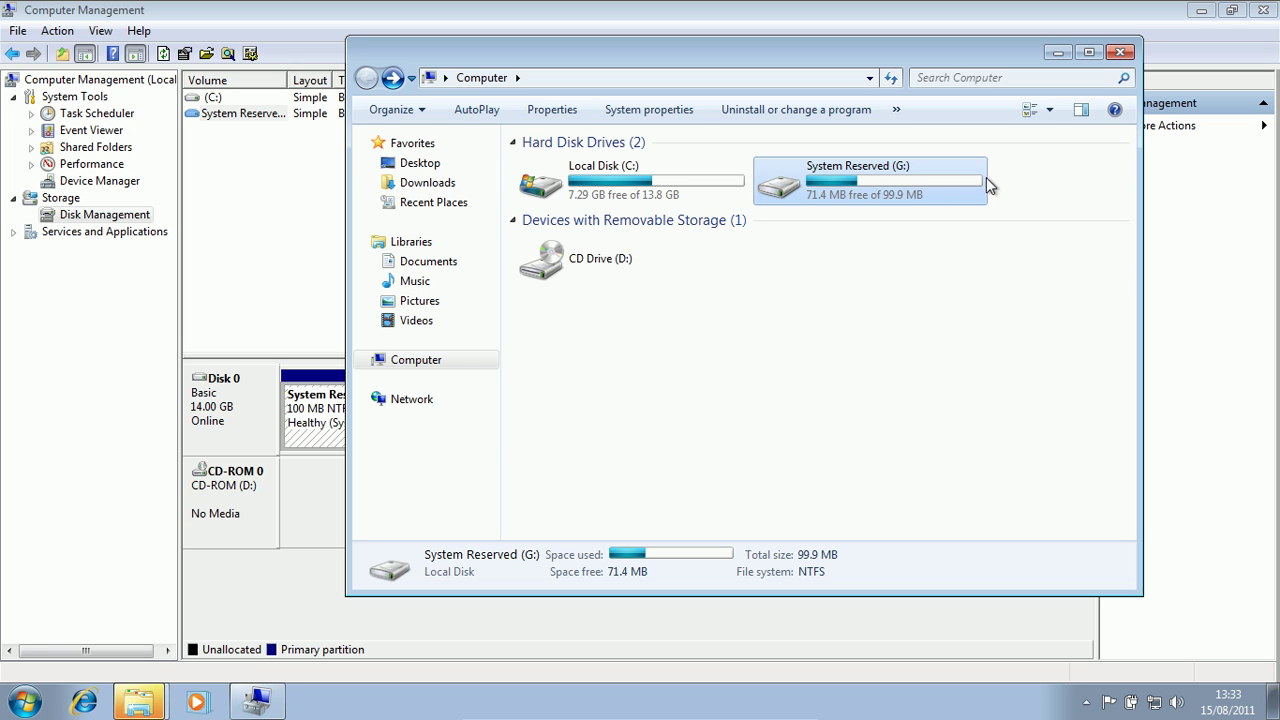
mouse_move(921, 183)
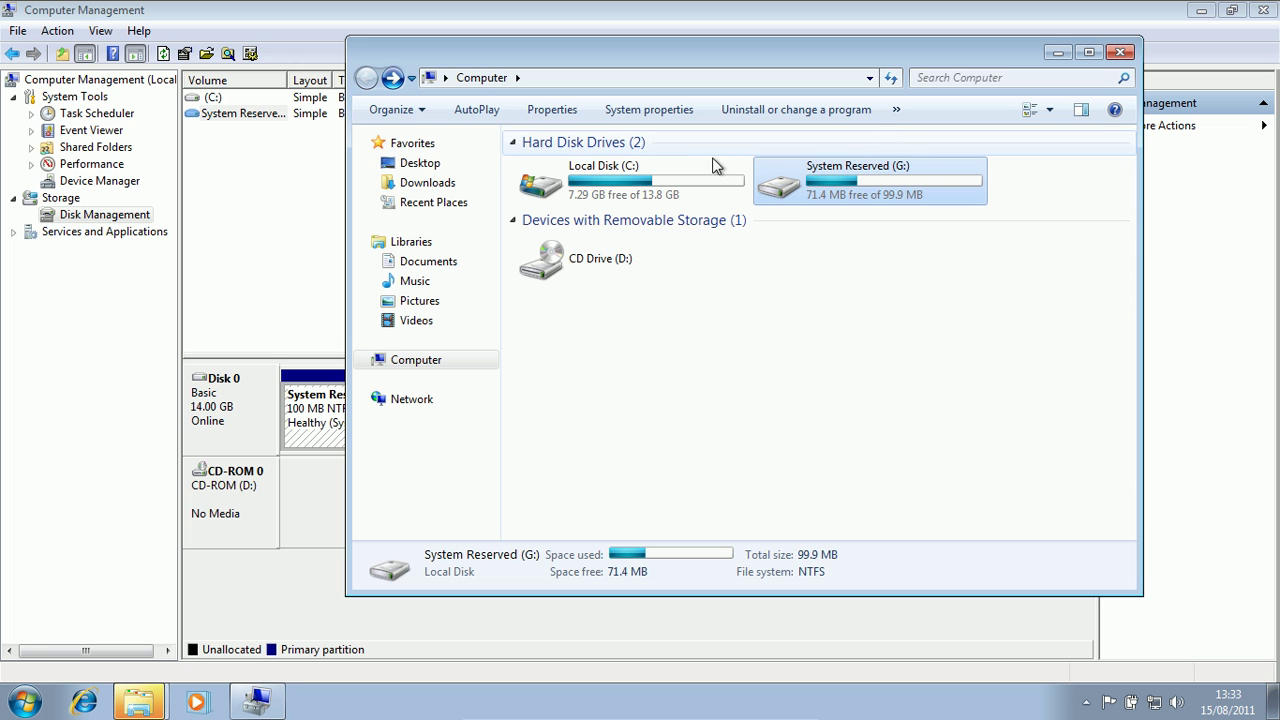
left_click(1121, 51)
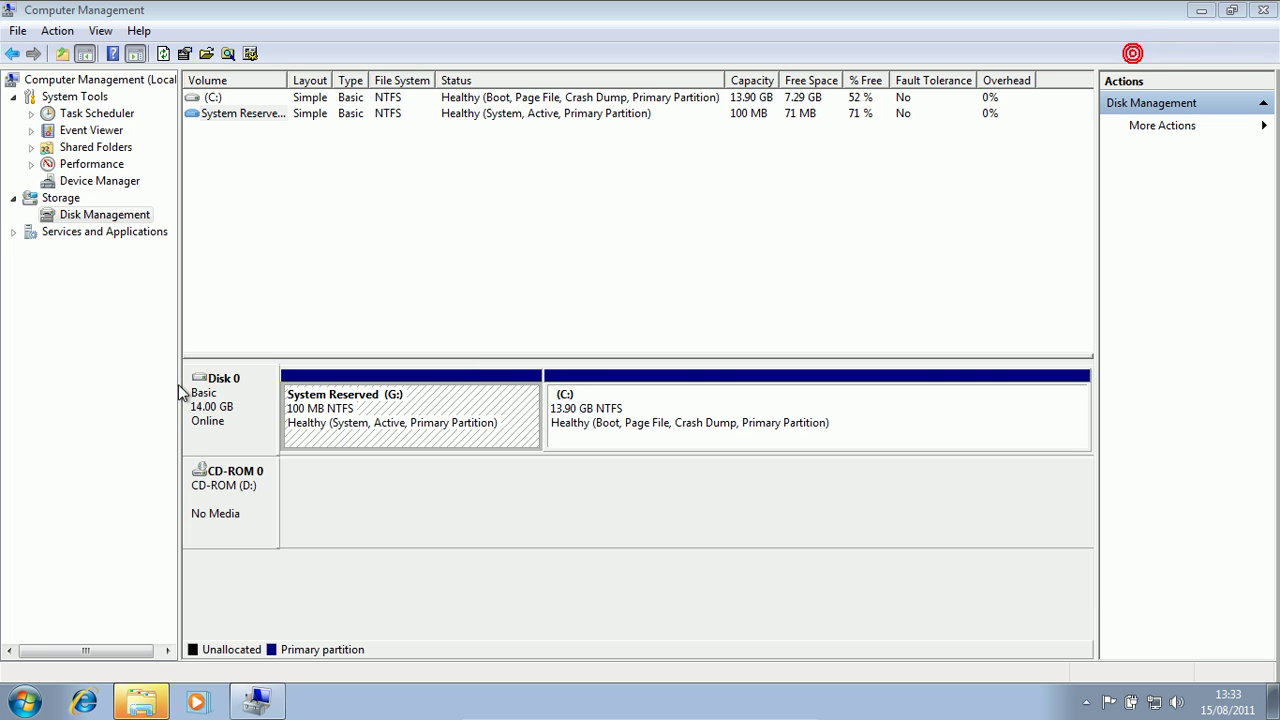
- Remove the G: drive letter from System Reserved, accepting both confirmation warnings
left_click(218, 114)
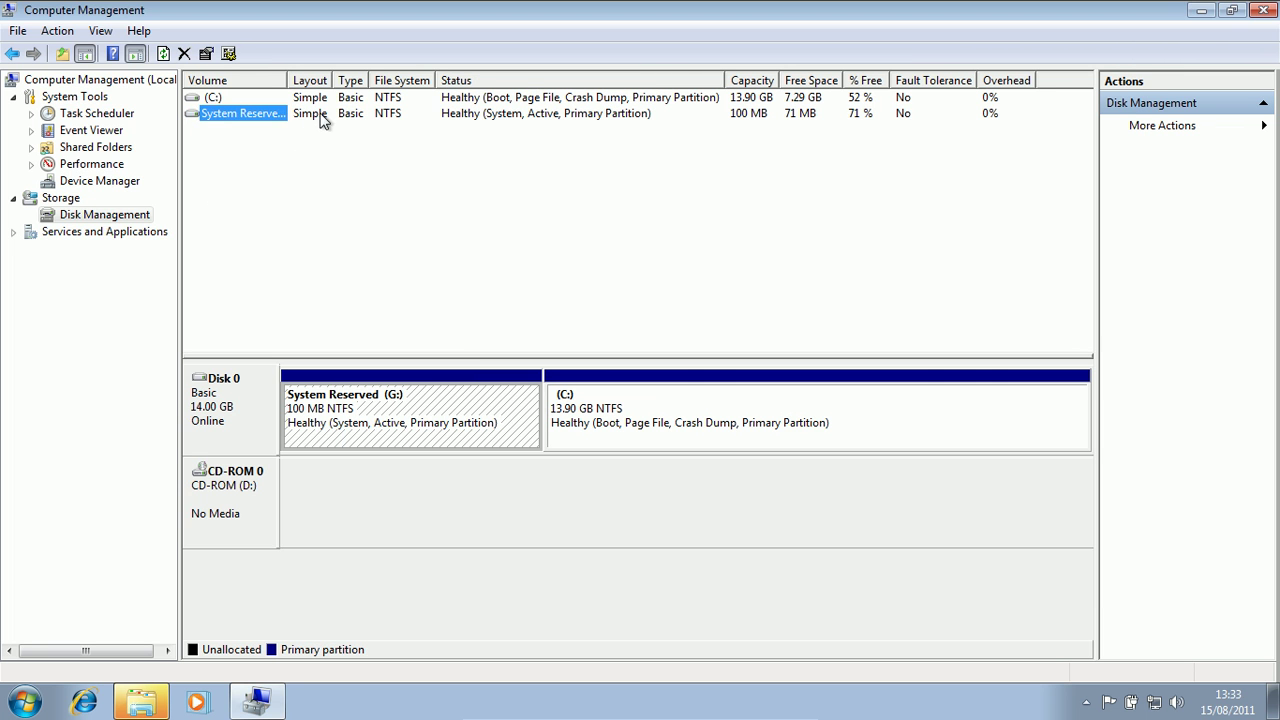
right_click(237, 119)
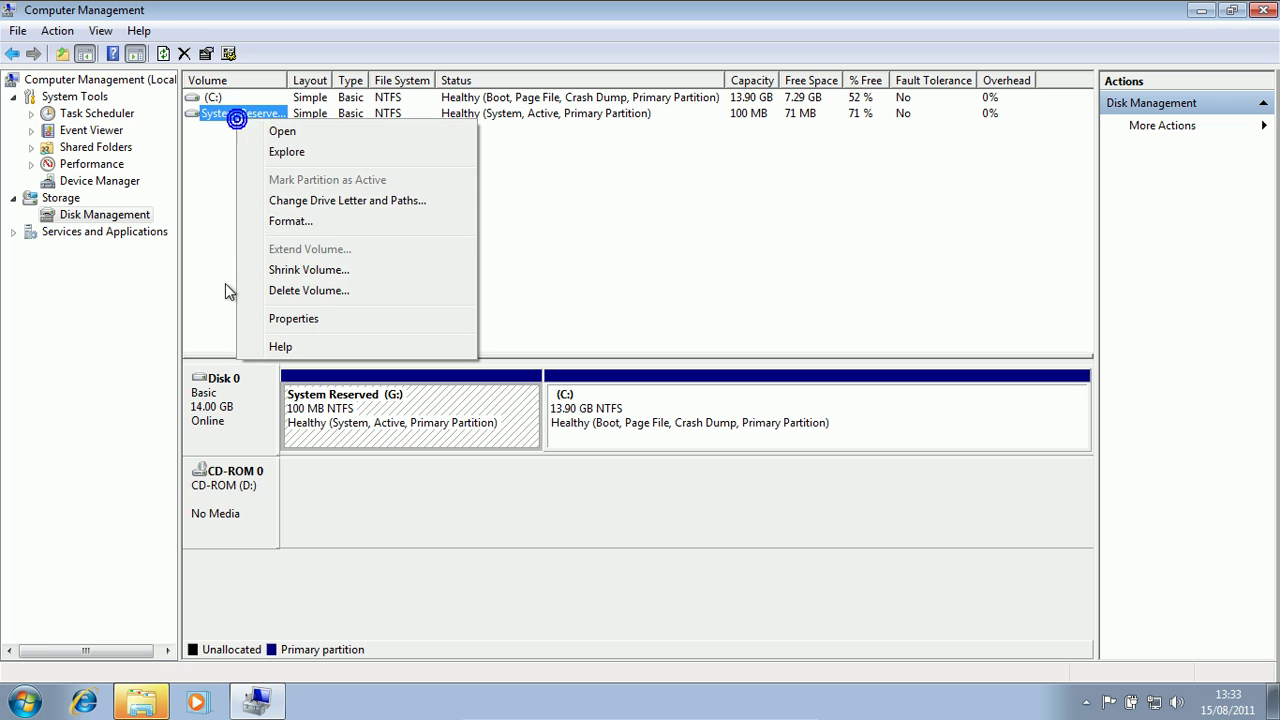
left_click(430, 204)
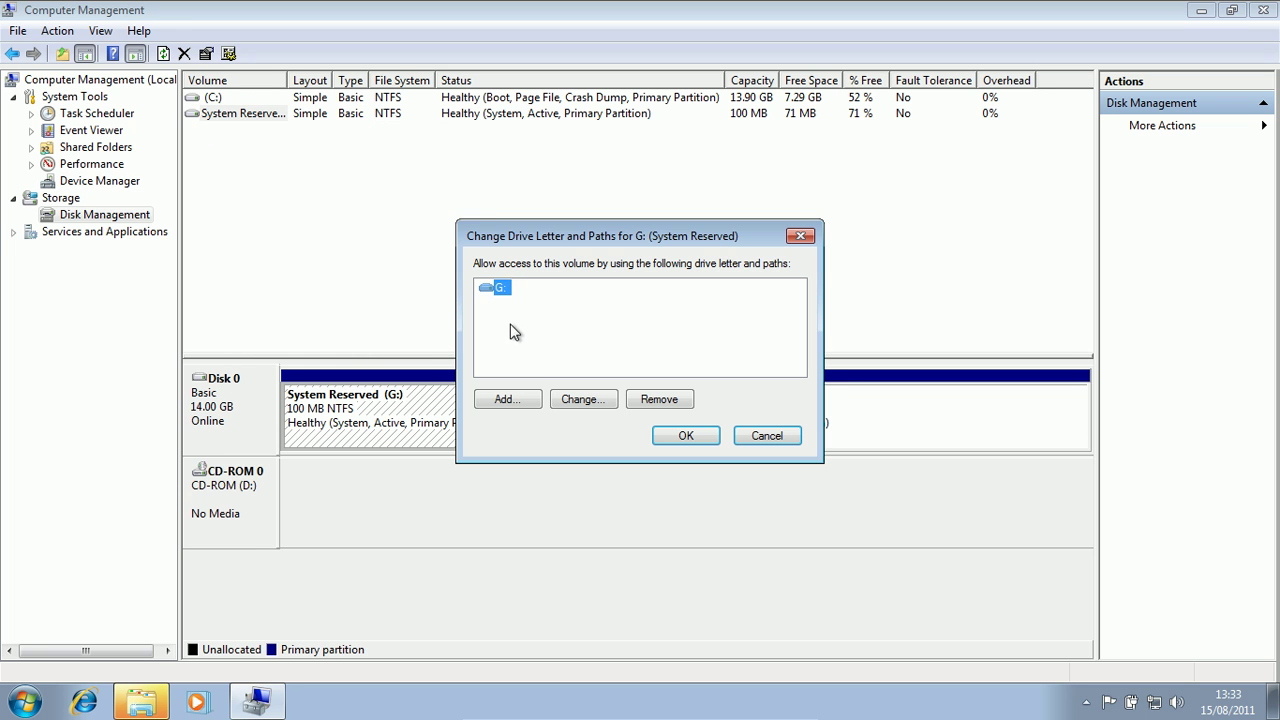
left_click(662, 400)
left_click(728, 420)
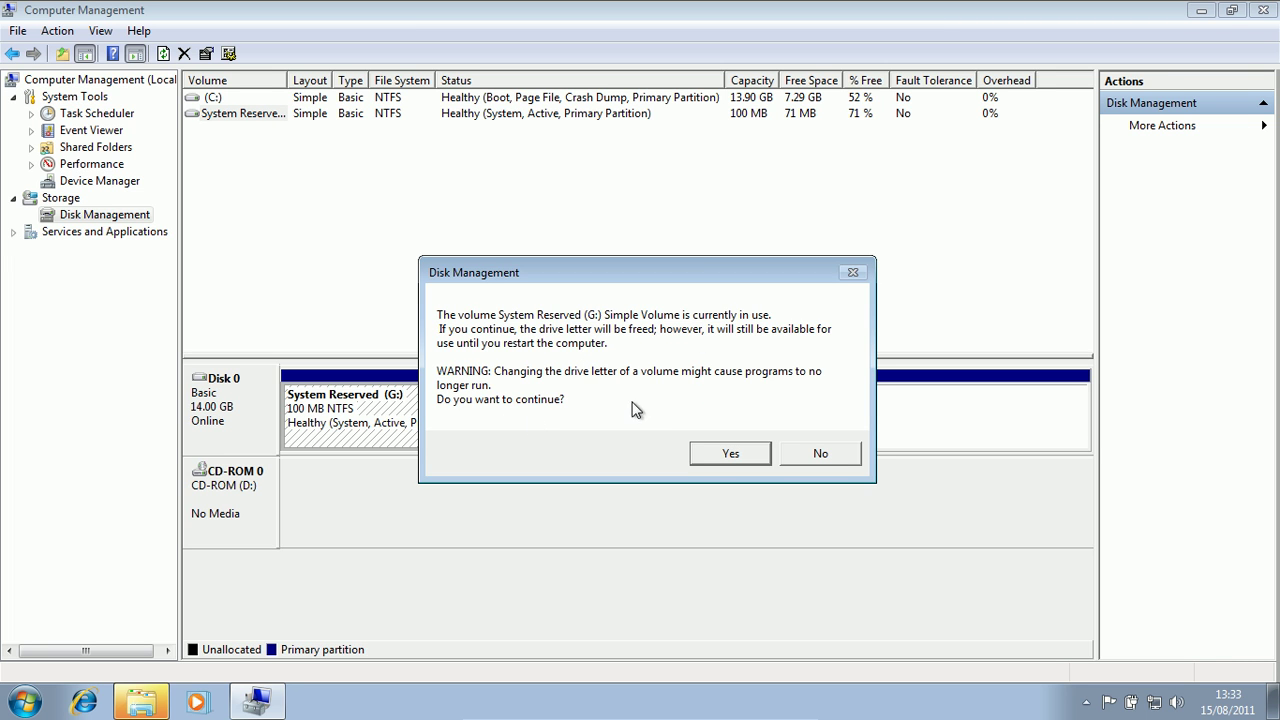
left_click(729, 455)
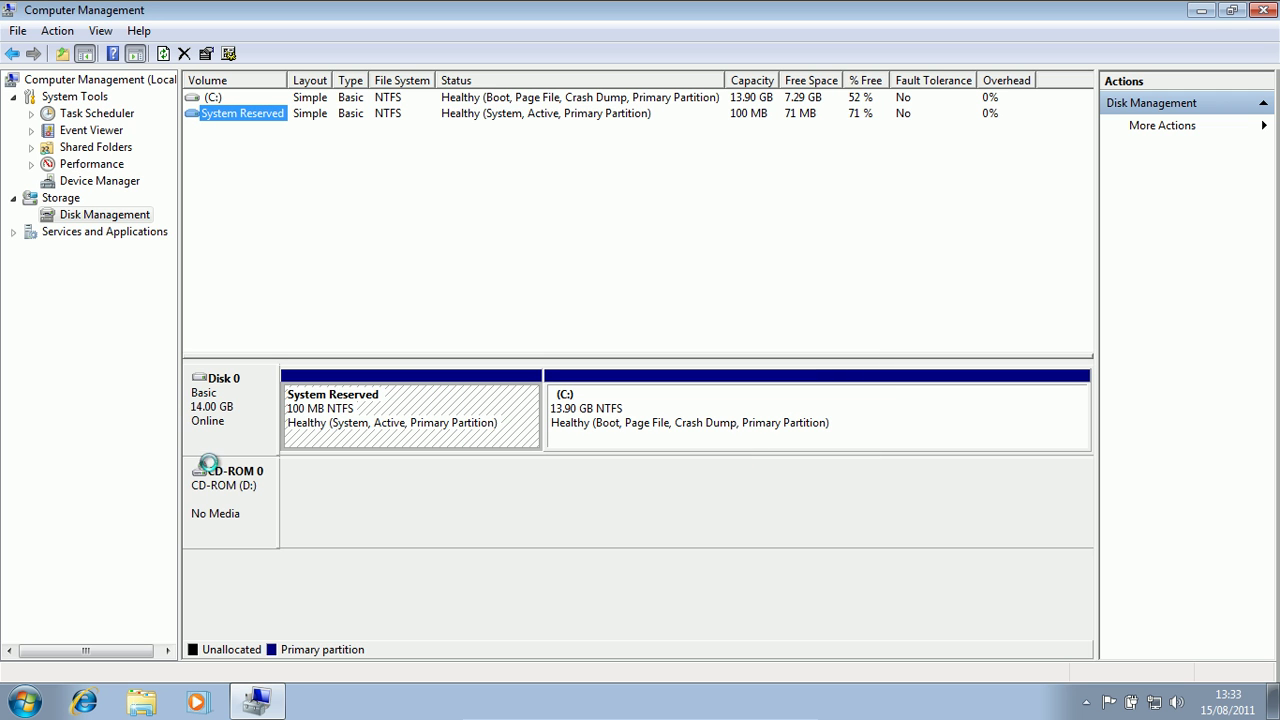
- Close Computer Management and verify Computer lists only Local Disk (C:) and CD Drive (D:)
left_click(1263, 10)
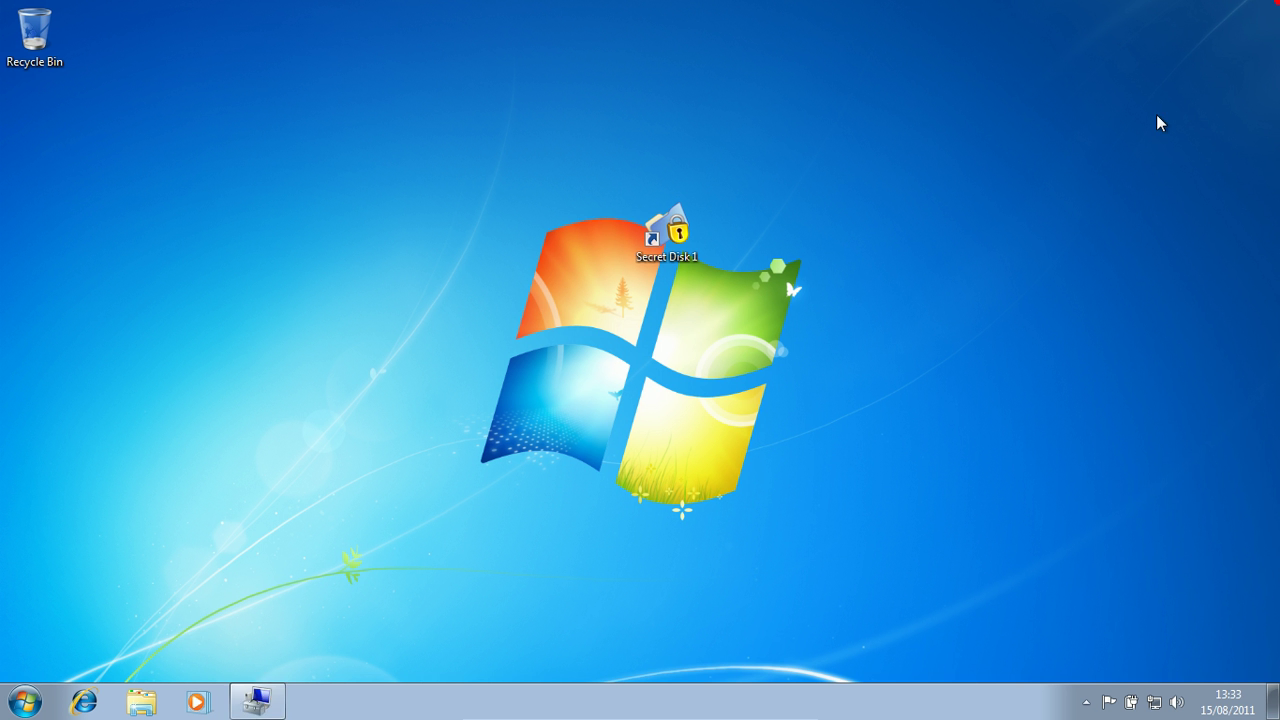
left_click(22, 702)
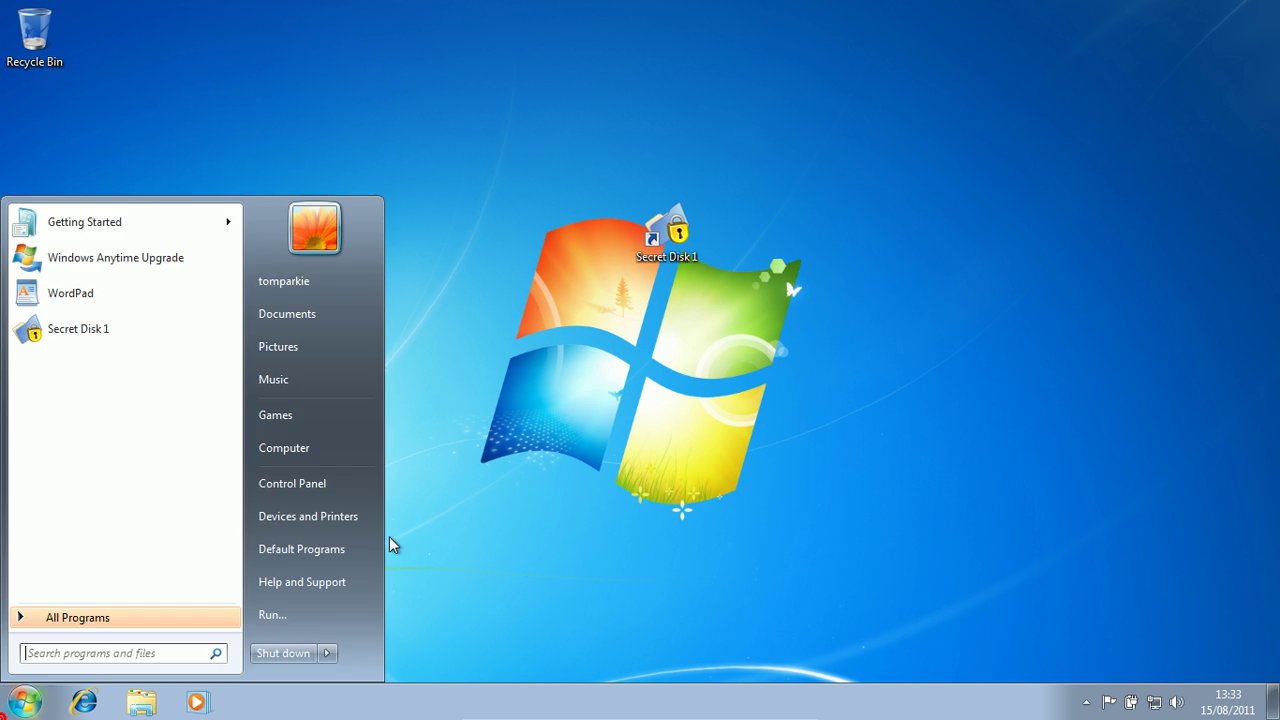
left_click(363, 458)
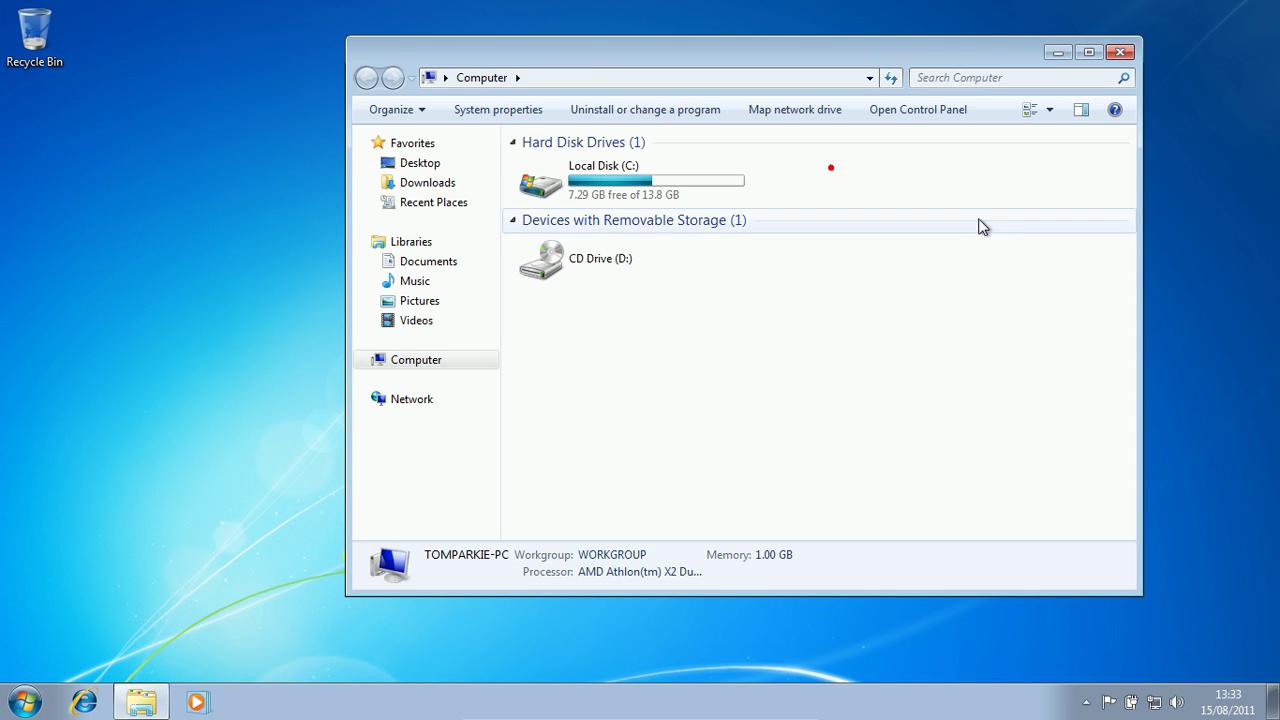
left_click(1047, 50)
left_click_drag(942, 51, 855, 17)
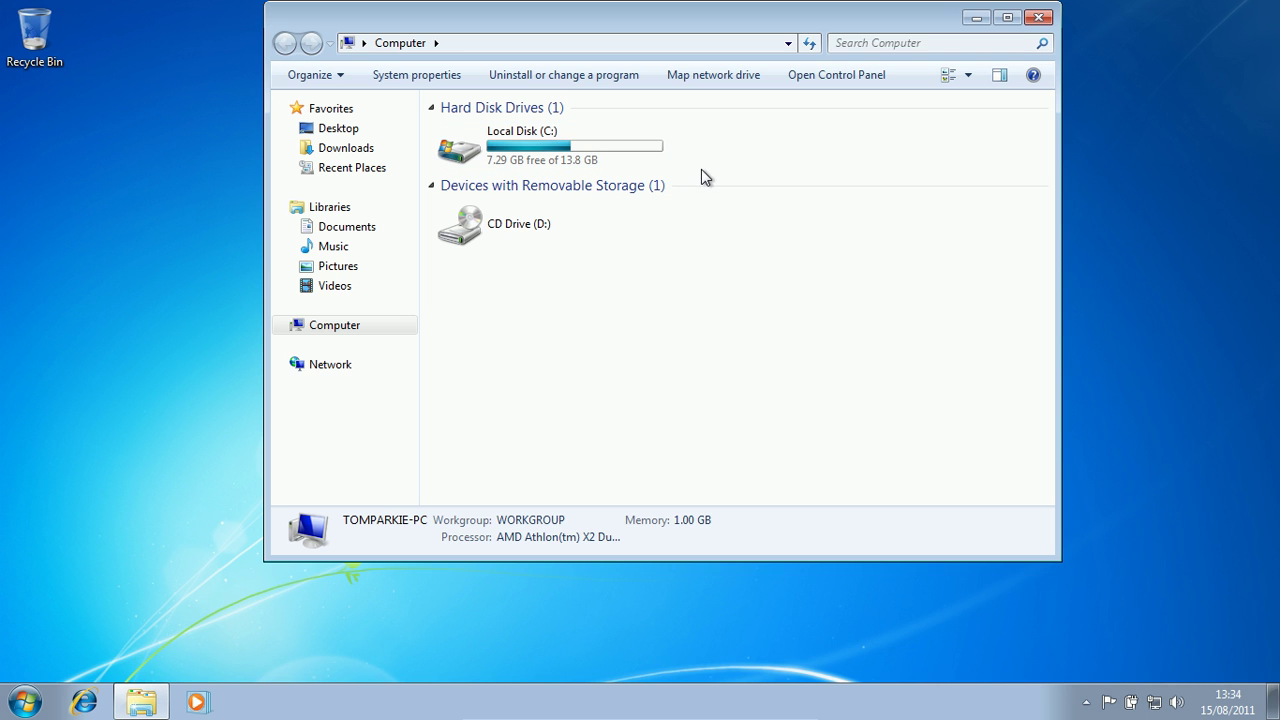
left_click(1036, 18)
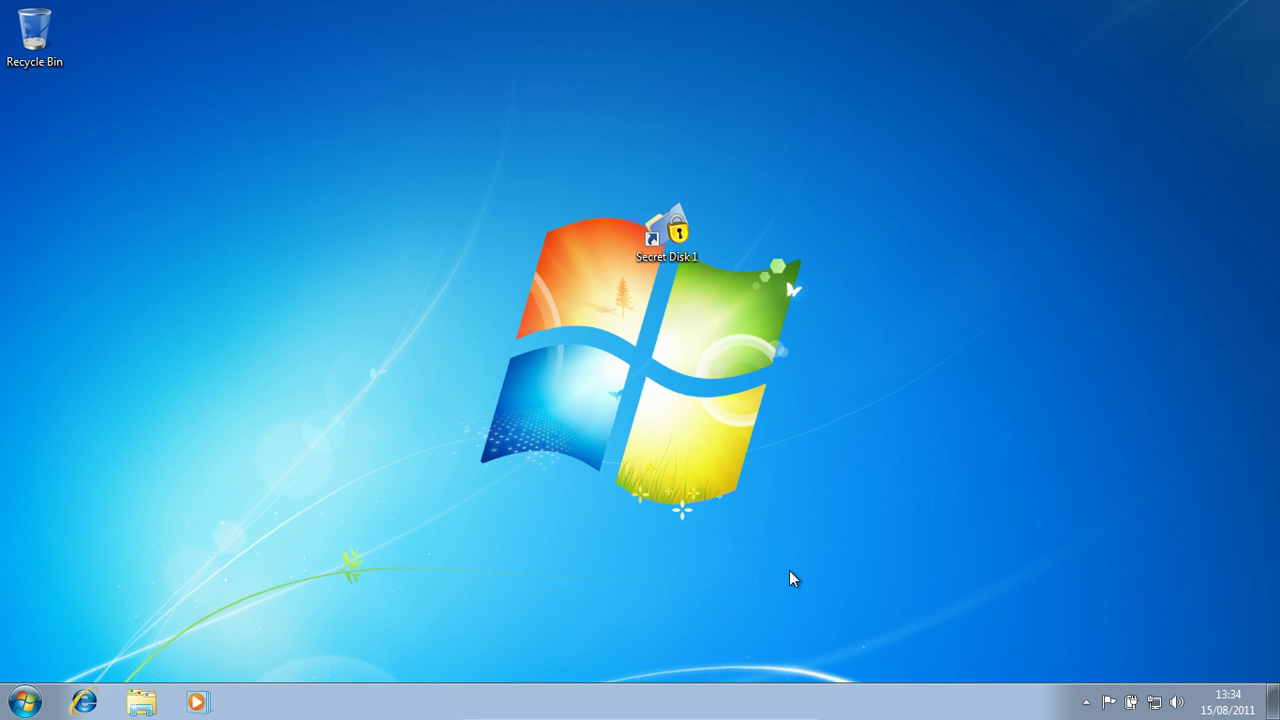
- Power off the Windows 7 (Clean Install) virtual machine to return to the host desktop
mouse_move(805, 716)
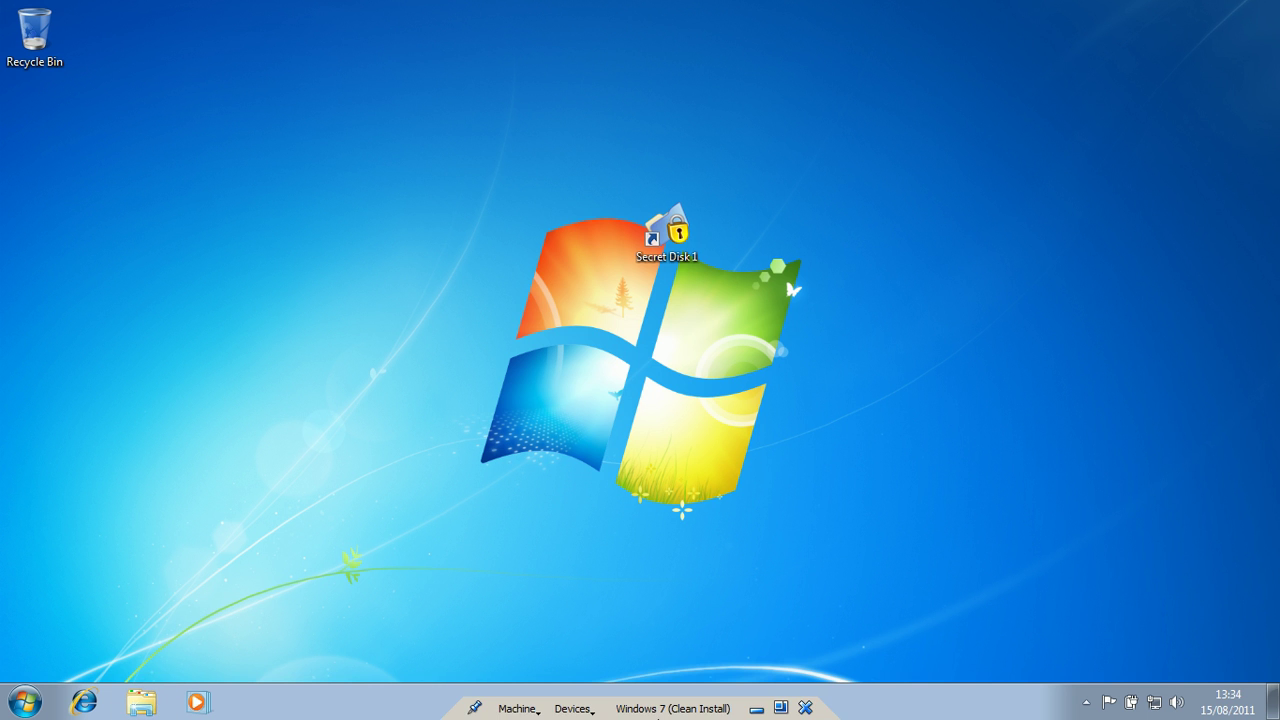
left_click(803, 708)
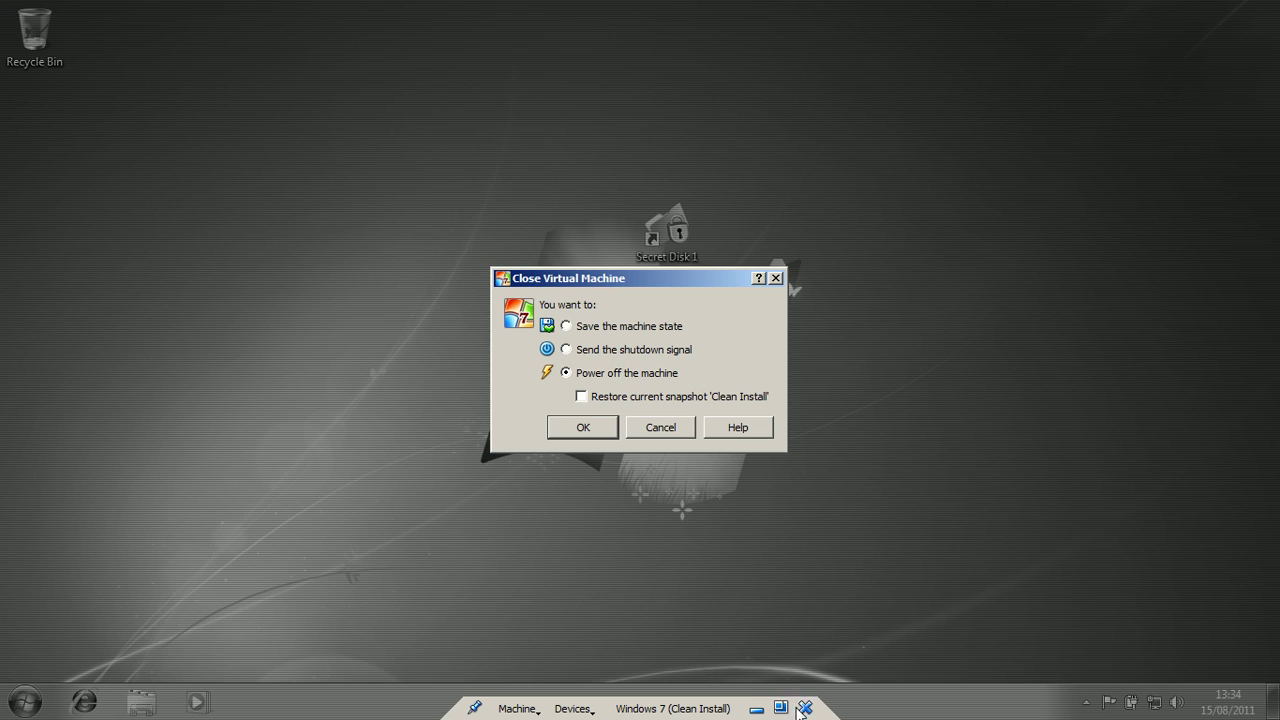
left_click(580, 427)
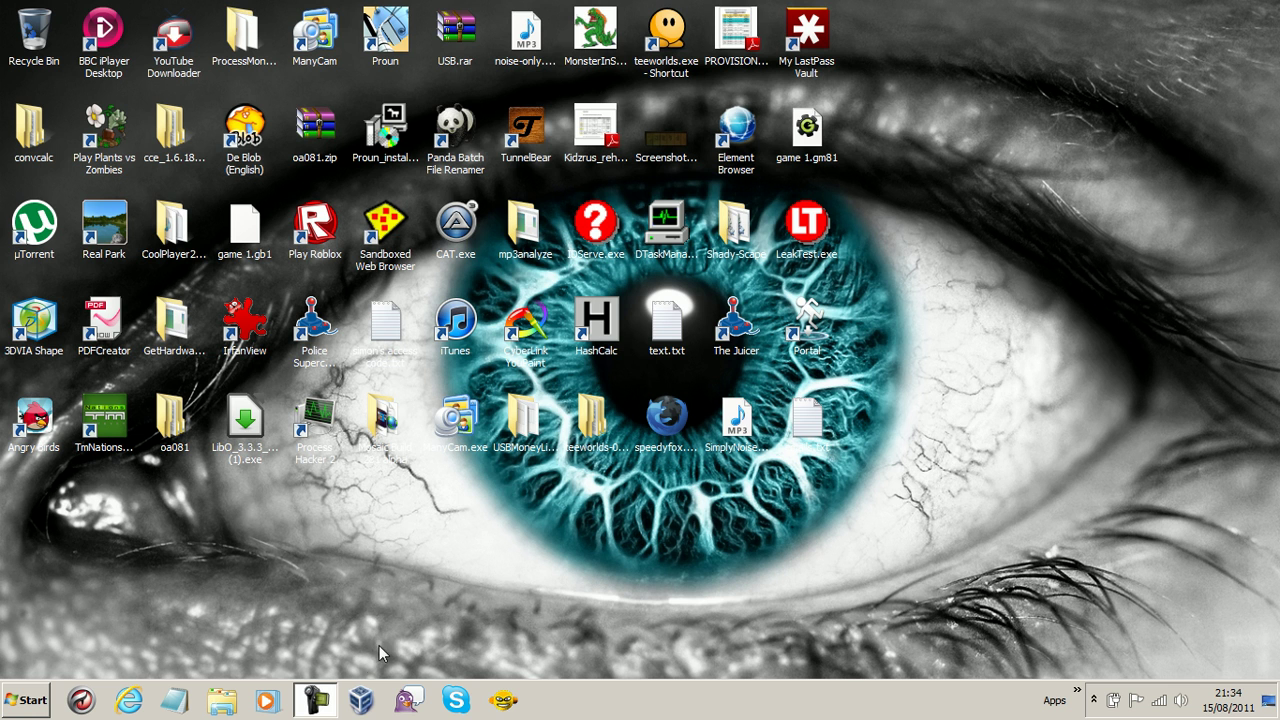
left_click(332, 705)
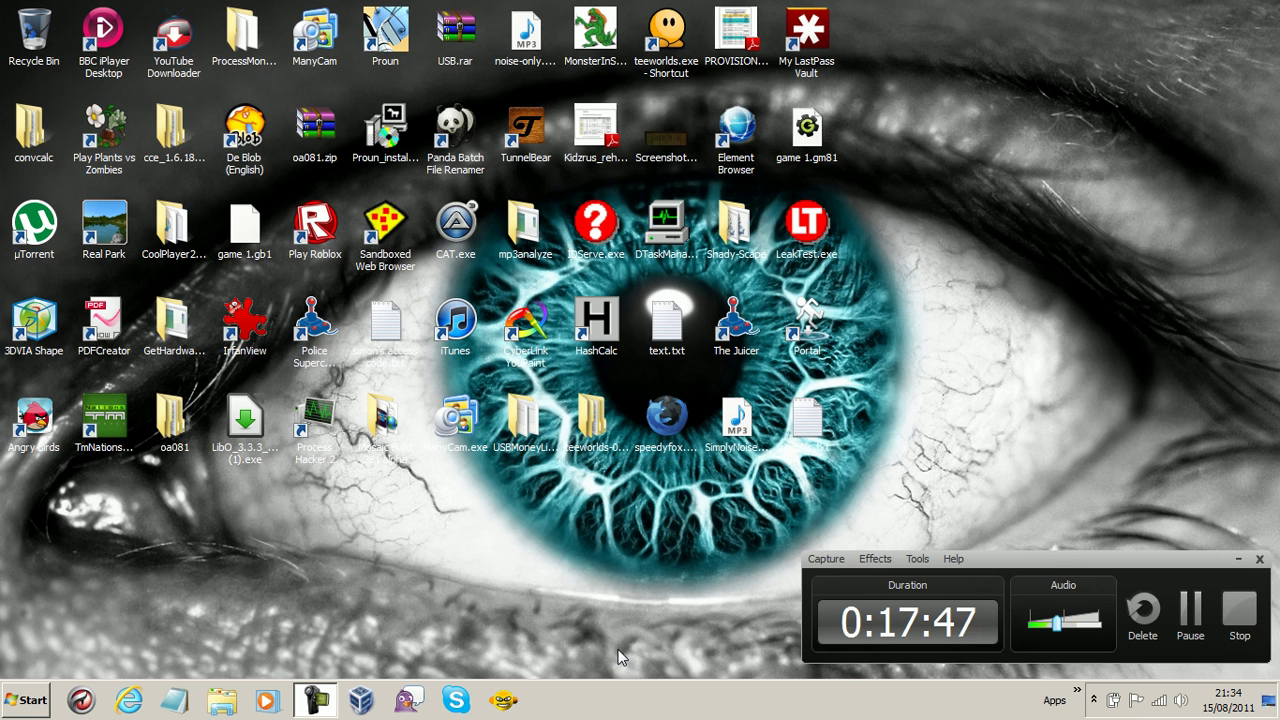